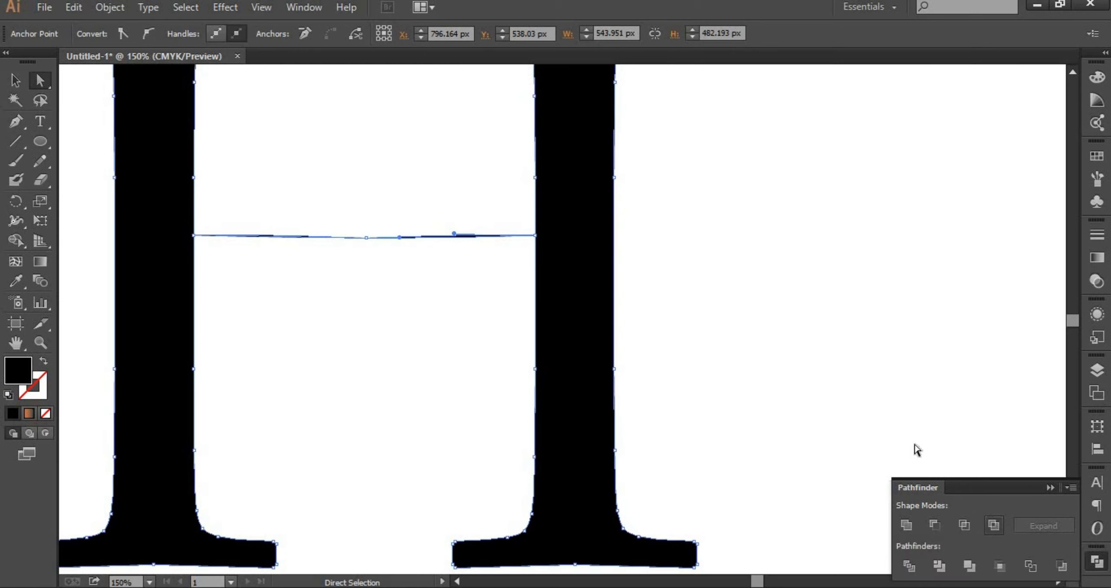
- Delete both thin leftover crossbar slivers between the two letter stems
{"action": "left_click", "coordinate": [500, 261]}
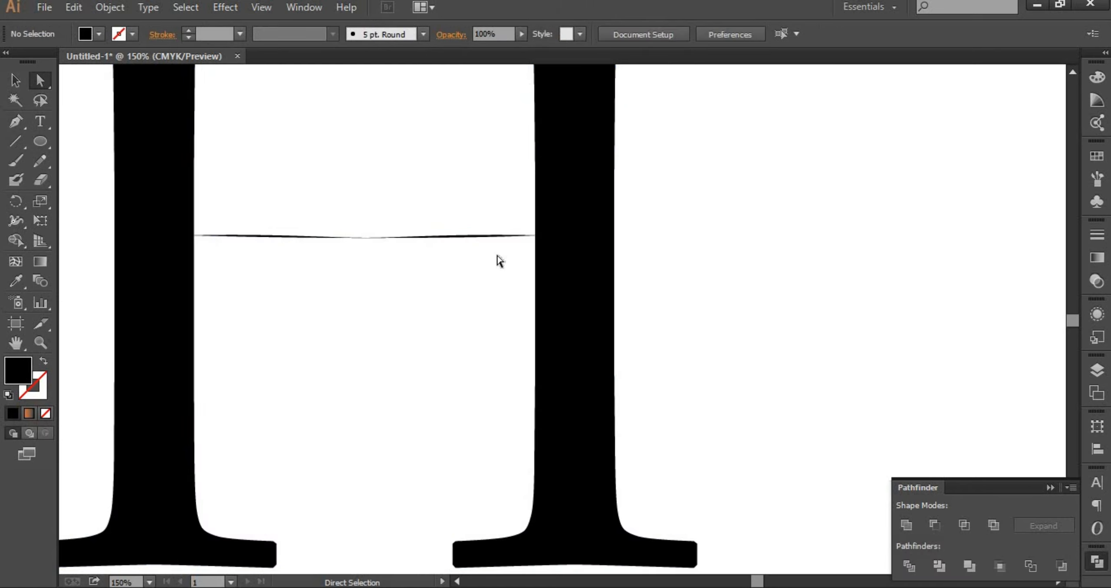
{"action": "left_click", "coordinate": [479, 237]}
{"action": "left_click", "coordinate": [297, 238]}
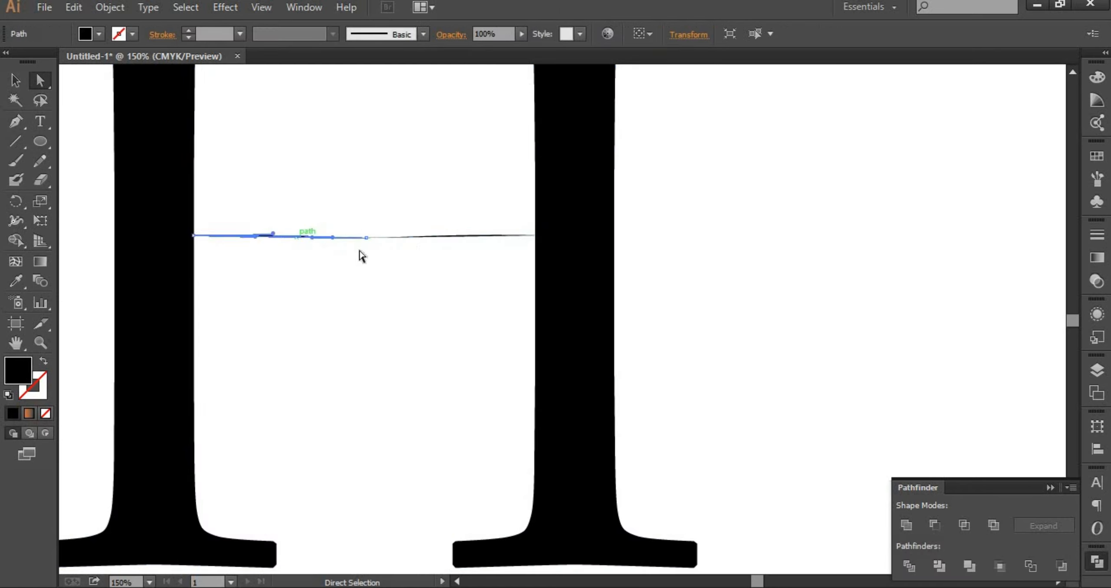
{"action": "left_click", "coordinate": [423, 237]}
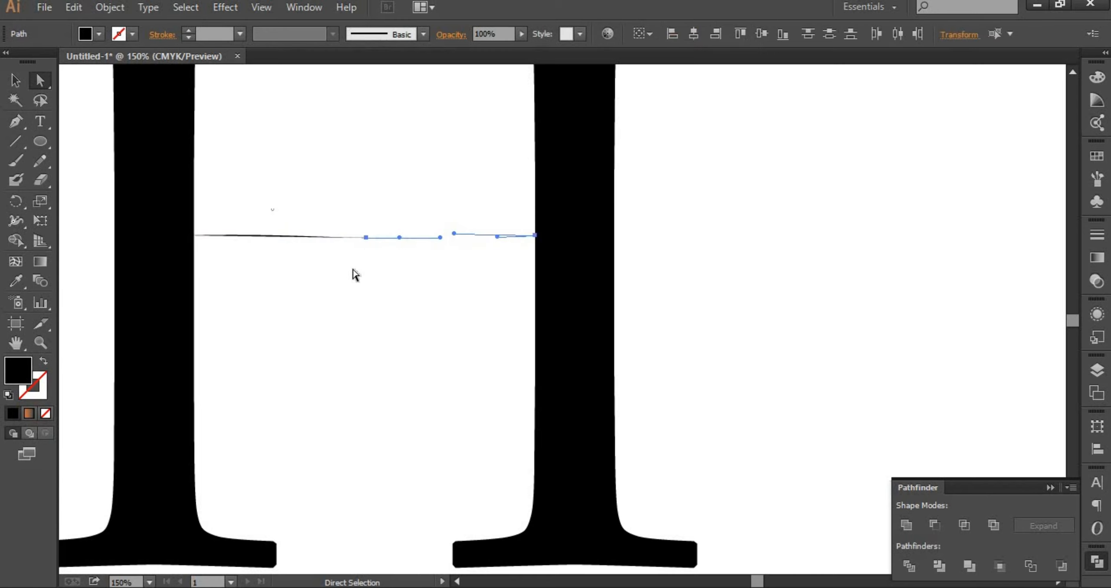
{"action": "key", "text": "Delete"}
{"action": "key", "text": "Delete"}
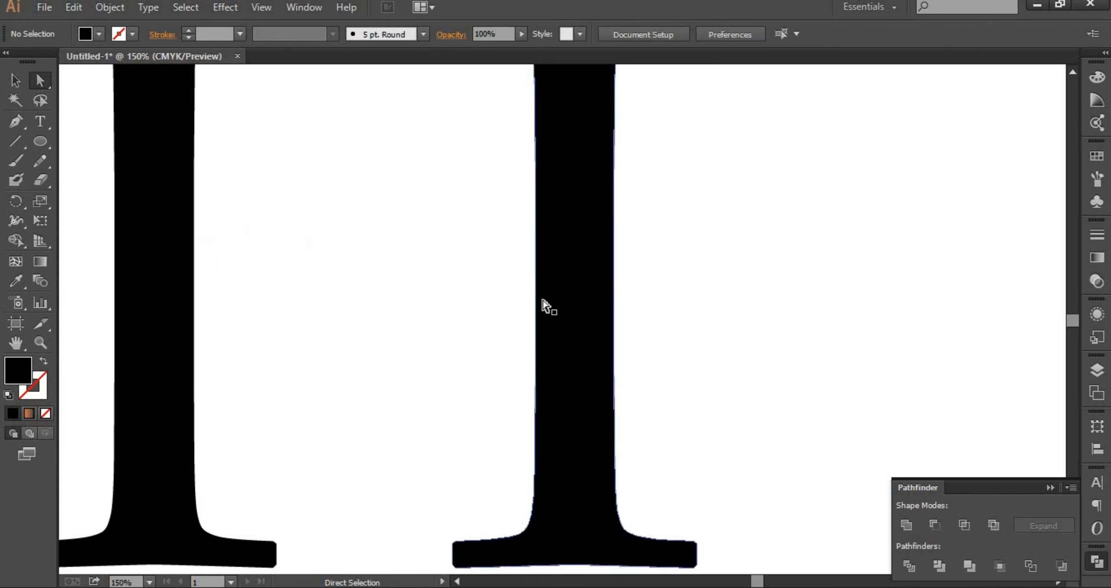
- Move the right stem closer to the left stem, keeping both at the same height
{"action": "key", "text": "ctrl+minus"}
{"action": "key", "text": "ctrl+minus"}
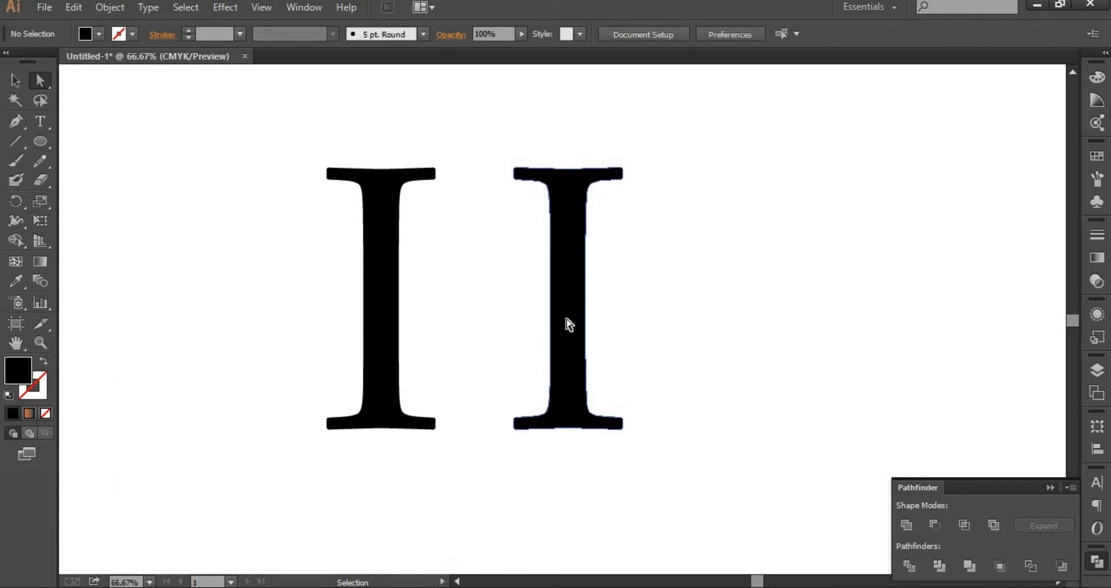
{"action": "left_click", "coordinate": [566, 321]}
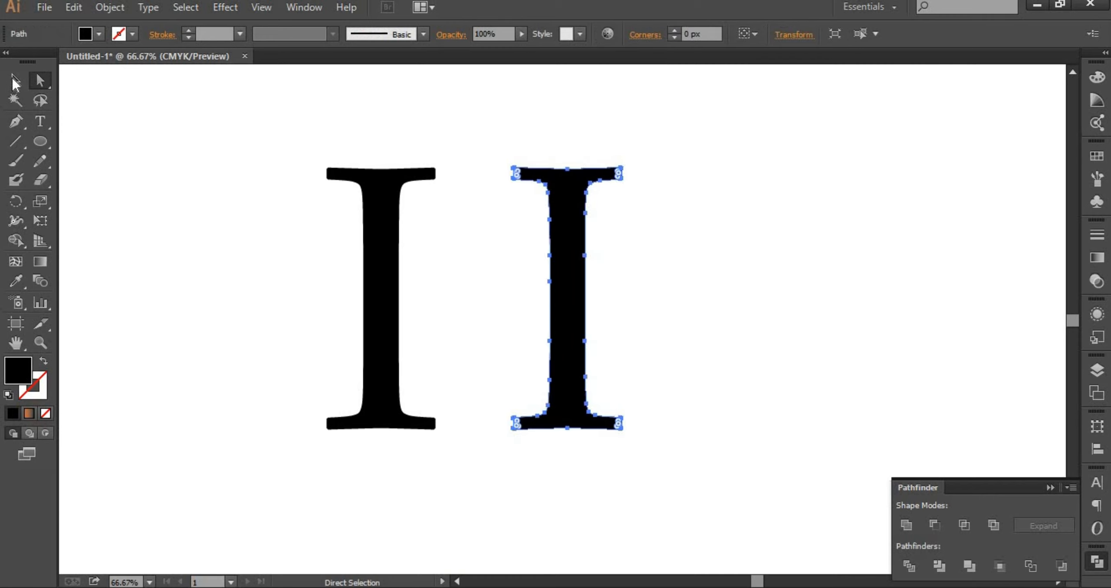
{"action": "key", "text": "v"}
{"action": "key", "text": "Left"}
{"action": "key", "text": "Left"}
{"action": "key", "text": "Left"}
{"action": "key", "text": "Left"}
{"action": "key", "text": "Left"}
{"action": "key", "text": "Left"}
{"action": "key", "text": "Left"}
{"action": "key", "text": "Left"}
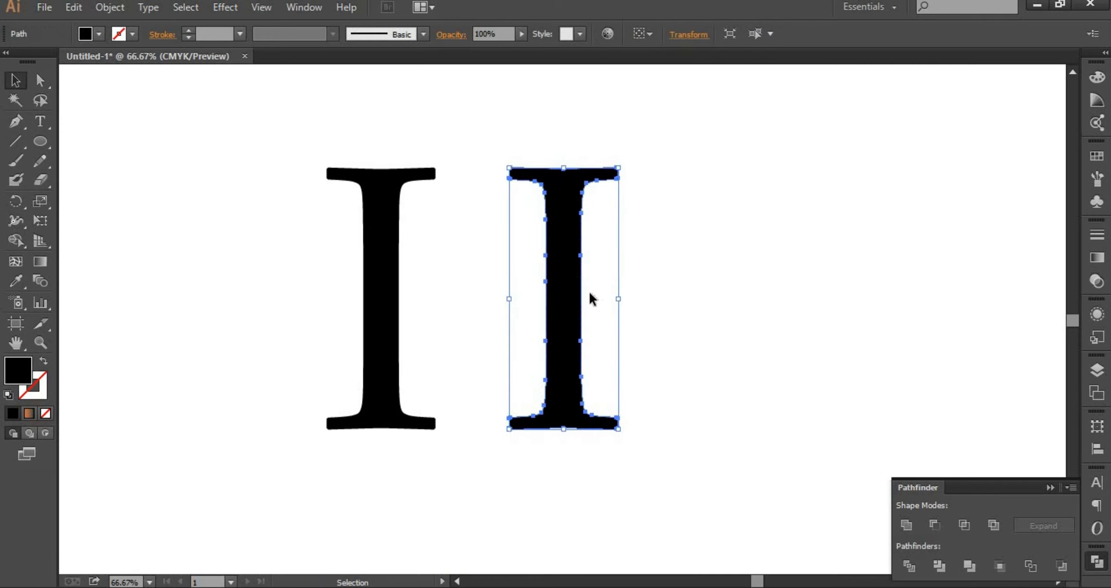
- Try to group the two stems into one object
{"action": "left_click_drag", "start_coordinate": [204, 126], "coordinate": [586, 438]}
{"action": "key", "text": "ctrl+g"}
{"action": "left_click", "coordinate": [475, 310]}
{"action": "left_click", "coordinate": [541, 314]}
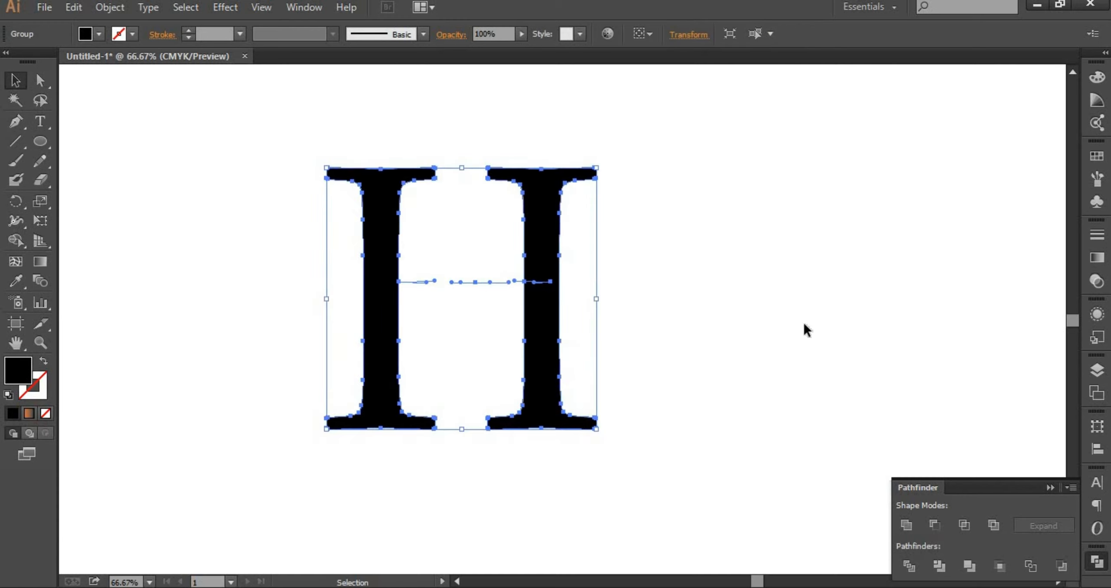
- Delete the stray leftover path in the gap between the two stems
{"action": "left_click", "coordinate": [803, 325]}
{"action": "left_click", "coordinate": [541, 328]}
{"action": "left_click", "coordinate": [502, 330]}
{"action": "left_click_drag", "start_coordinate": [464, 260], "coordinate": [498, 318]}
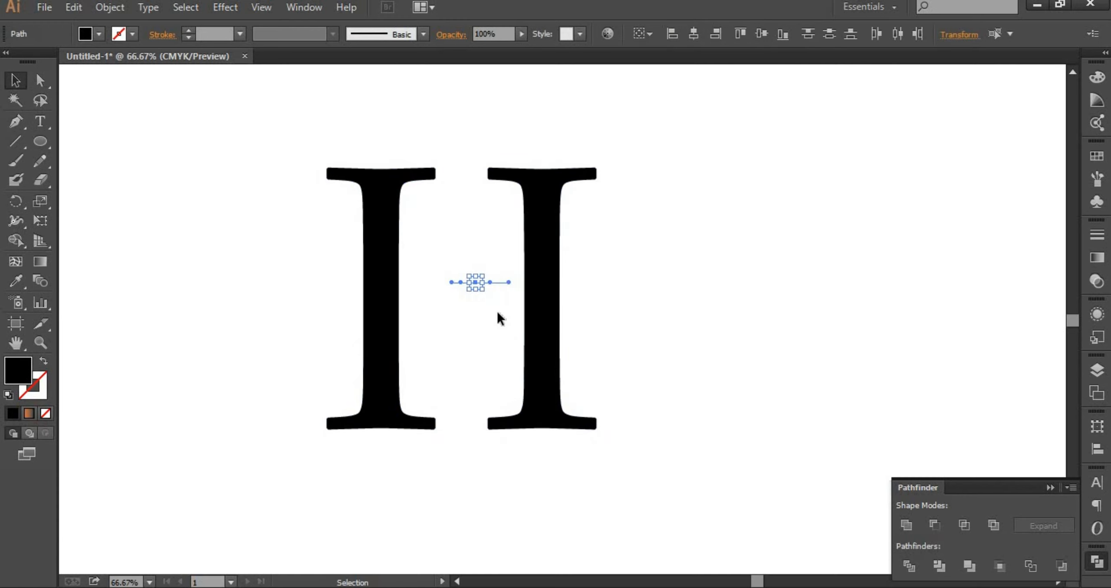
{"action": "key", "text": "Delete"}
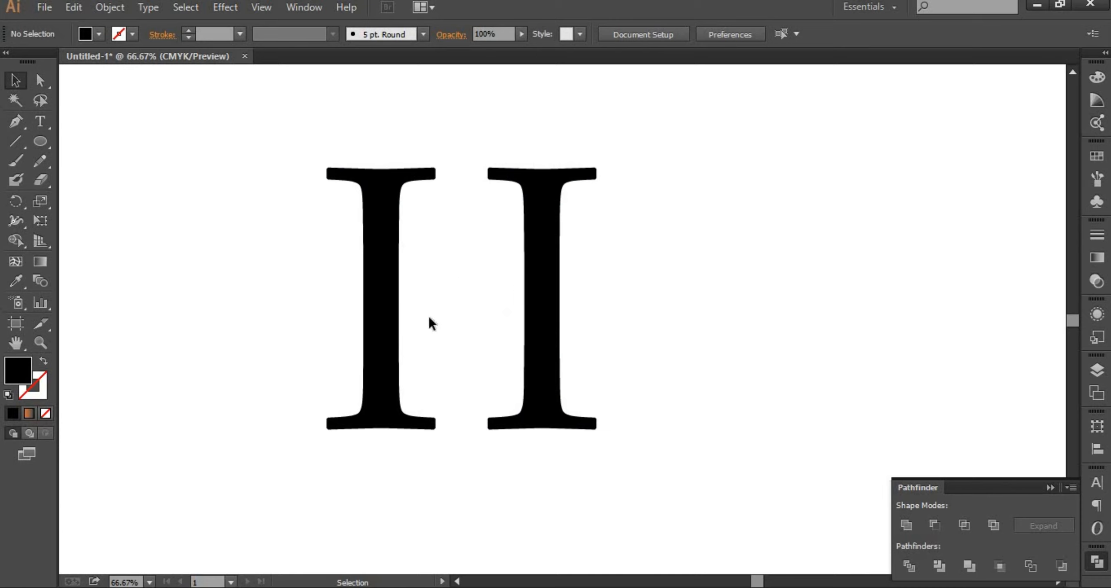
- Group the two stems and move the group to the artboard's upper right to clear drawing space
{"action": "left_click", "coordinate": [410, 271]}
{"action": "left_click", "coordinate": [566, 265]}
{"action": "left_click", "coordinate": [414, 302]}
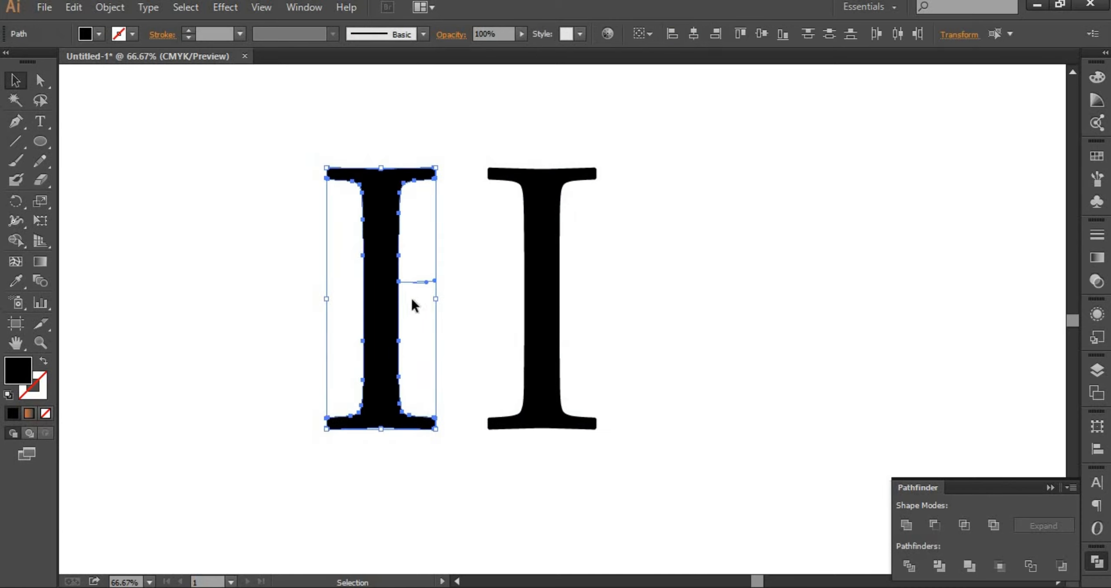
{"action": "left_click", "coordinate": [404, 278]}
{"action": "left_click", "coordinate": [367, 254]}
{"action": "left_click", "coordinate": [288, 253]}
{"action": "left_click_drag", "start_coordinate": [198, 193], "coordinate": [551, 380]}
{"action": "right_click", "coordinate": [549, 376]}
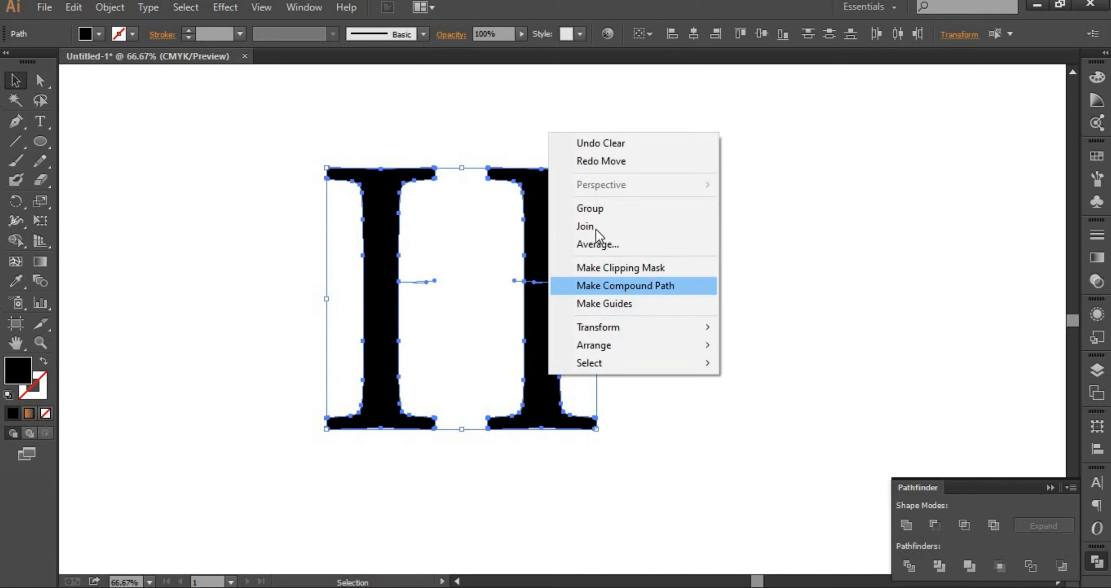
{"action": "left_click", "coordinate": [590, 208]}
{"action": "left_click_drag", "start_coordinate": [542, 350], "coordinate": [935, 279]}
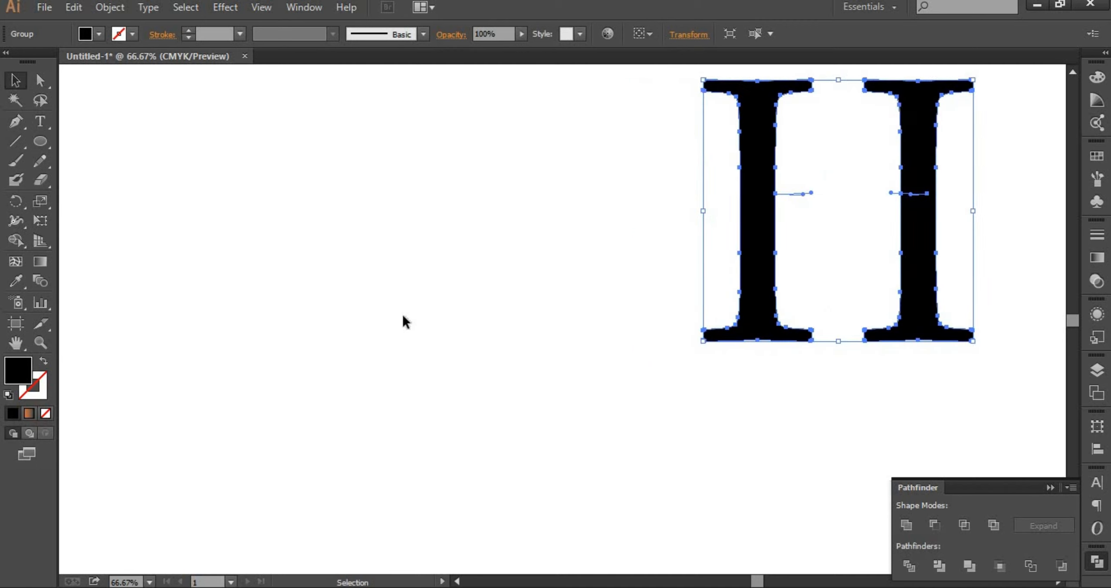
{"action": "left_click", "coordinate": [282, 266]}
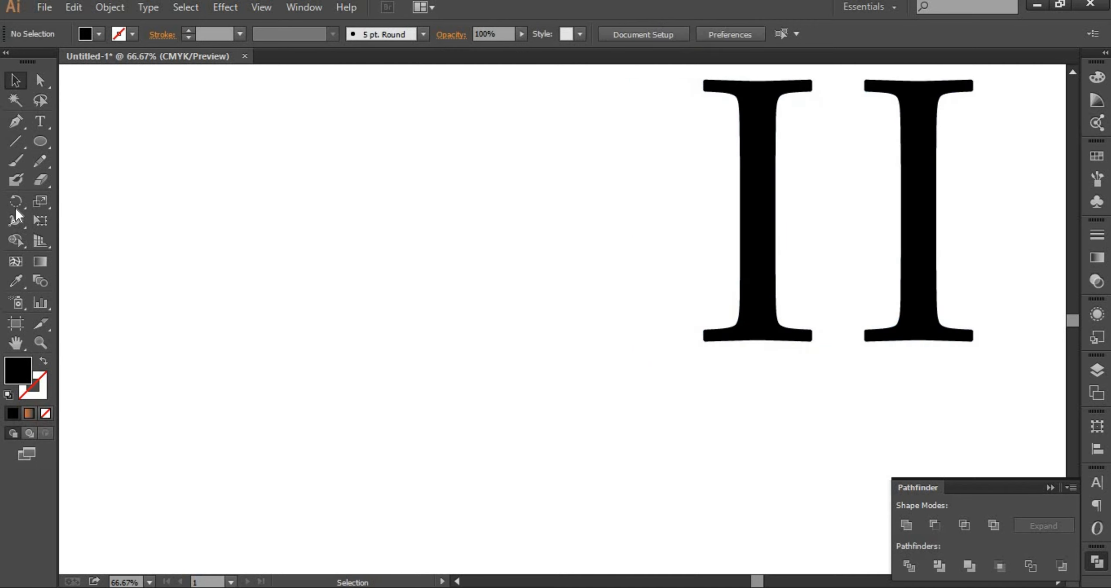
- Draw an upward-arching curve segment between two level anchors in the empty area with the Pen tool
{"action": "left_click", "coordinate": [16, 122]}
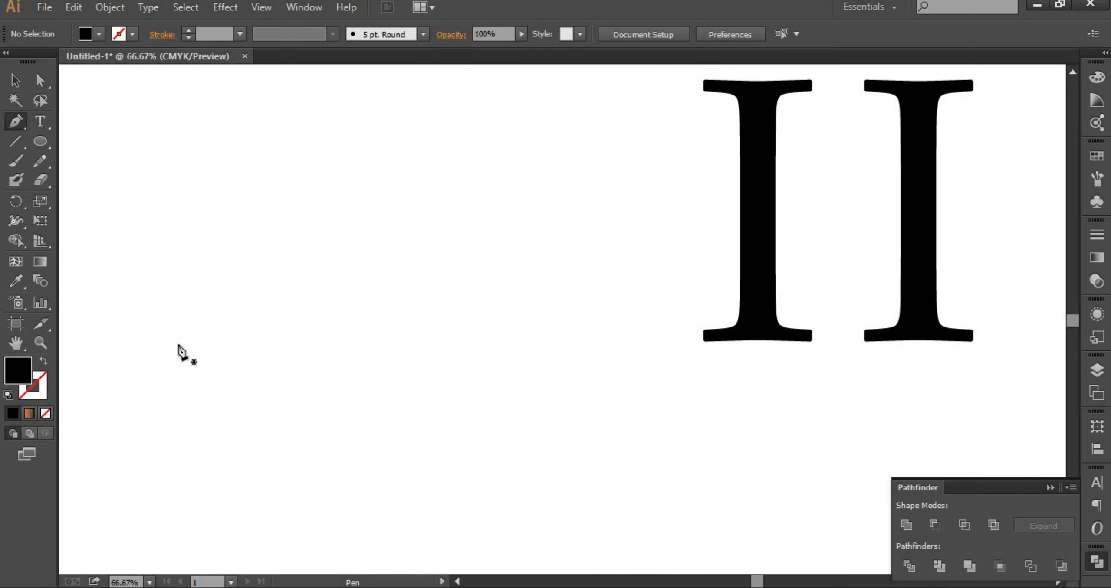
{"action": "left_click", "coordinate": [182, 368]}
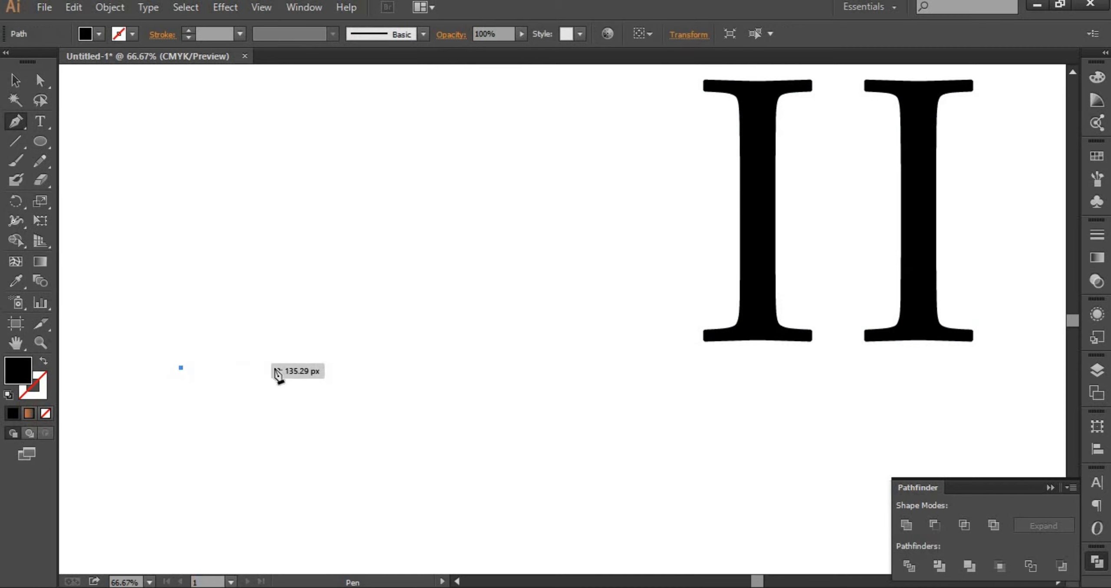
{"action": "left_click_drag", "start_coordinate": [274, 368], "coordinate": [331, 398]}
{"action": "left_click", "coordinate": [274, 368]}
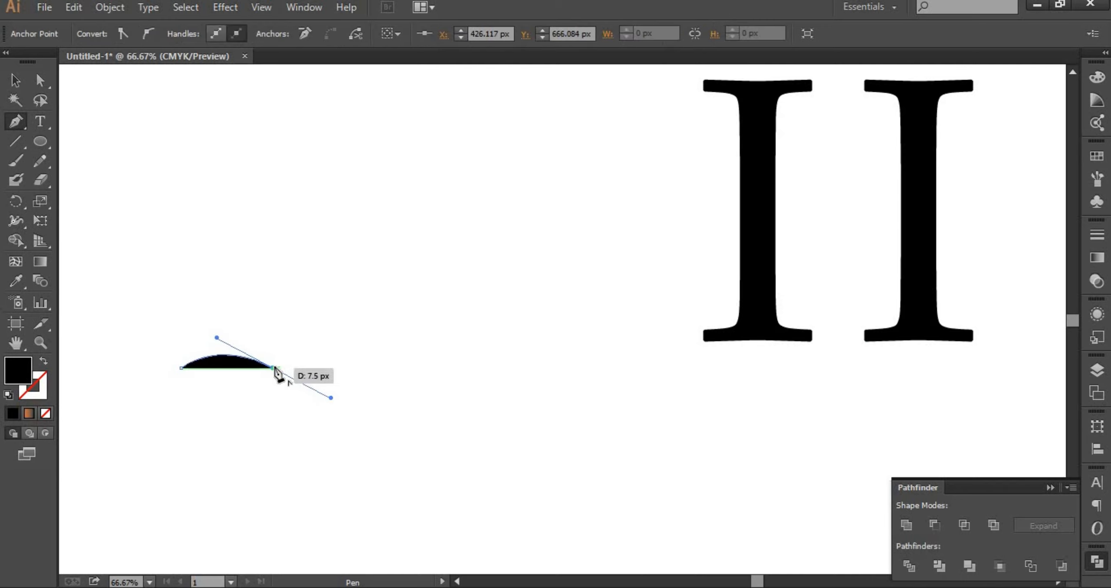
{"action": "left_click", "coordinate": [347, 368]}
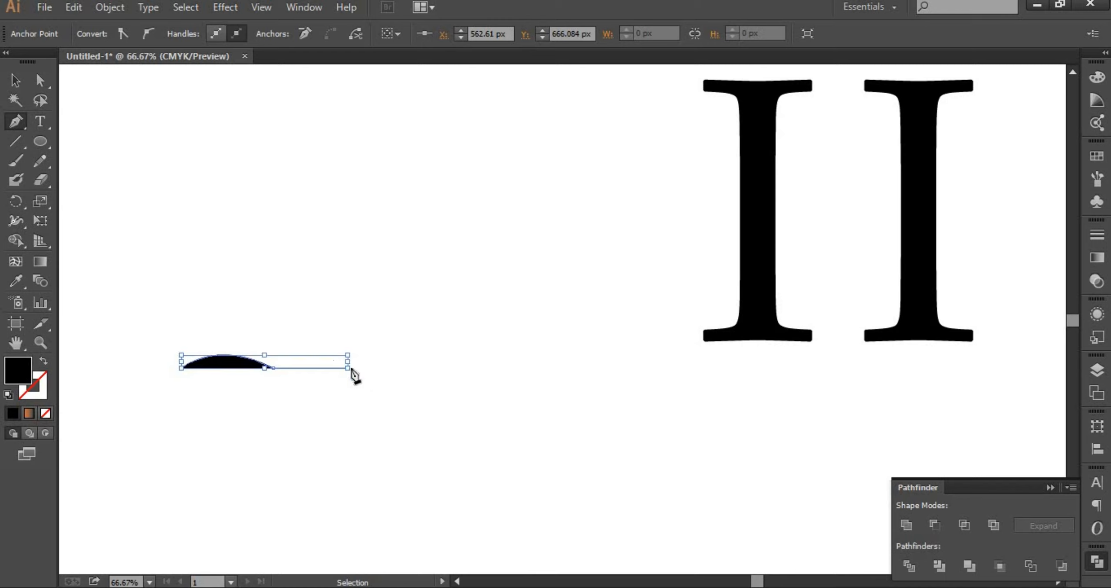
{"action": "key", "text": "ctrl+z"}
{"action": "left_click_drag", "start_coordinate": [347, 347], "coordinate": [347, 340]}
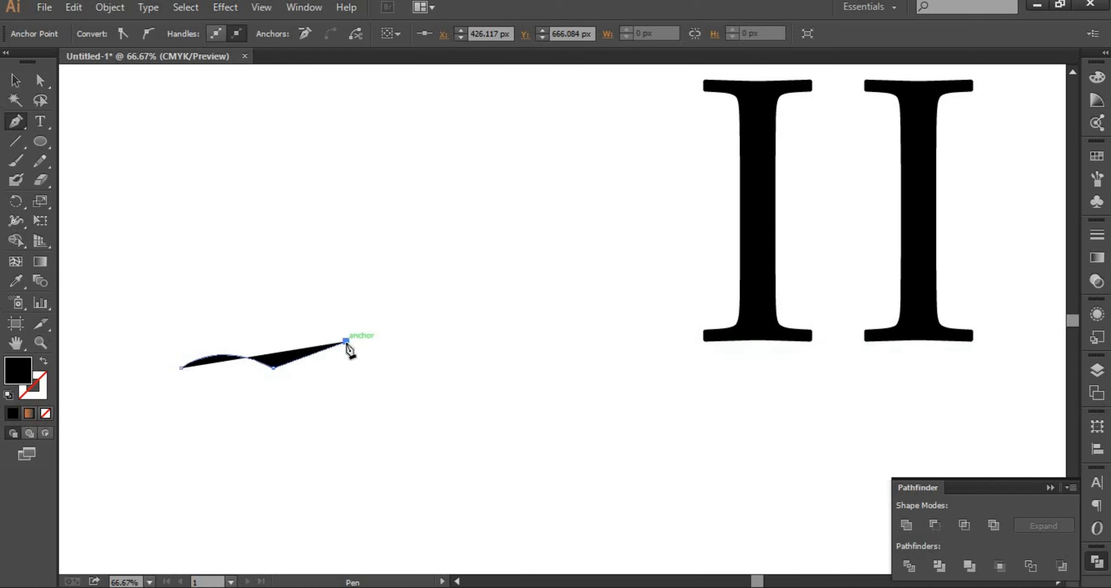
{"action": "key", "text": "ctrl+z"}
{"action": "key", "text": "ctrl+z"}
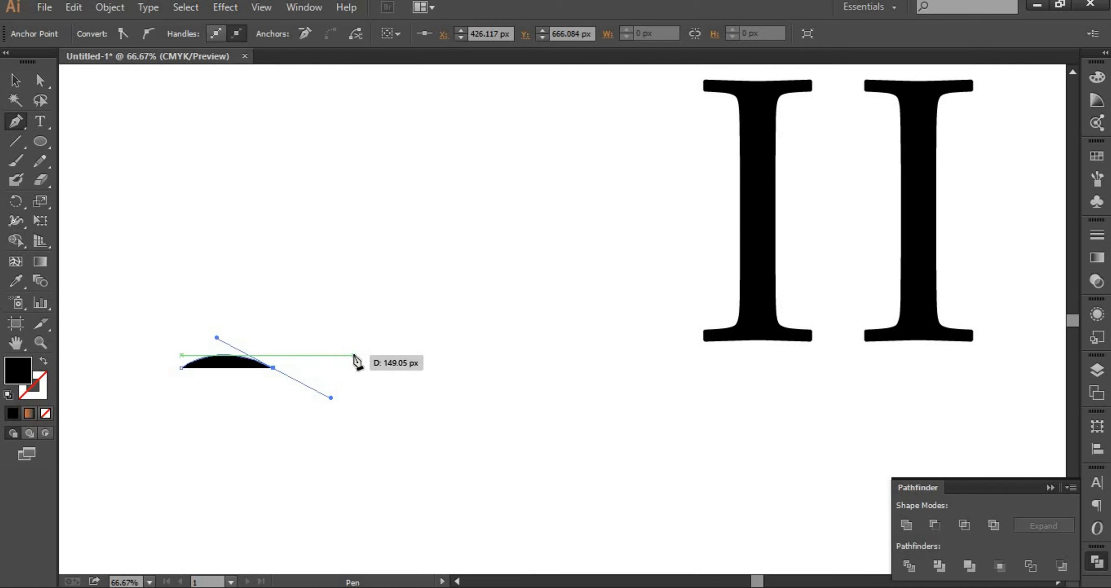
- Extend the curve into an S-shaped wave ending level at X about 573 px, and swap its fill and stroke colors
{"action": "left_click", "coordinate": [354, 367]}
{"action": "left_click", "coordinate": [15, 83]}
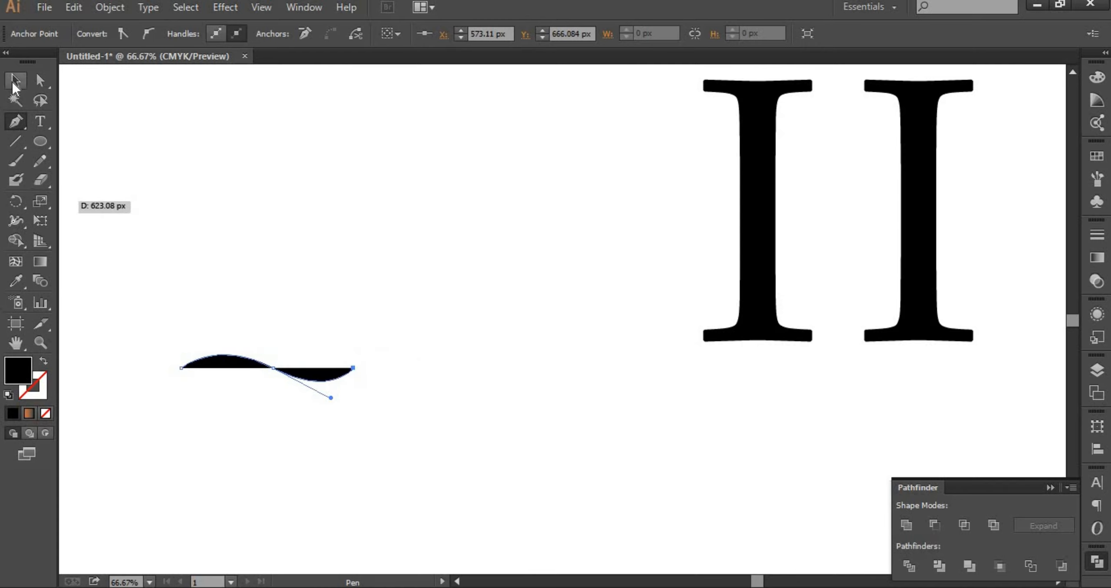
{"action": "left_click", "coordinate": [44, 362]}
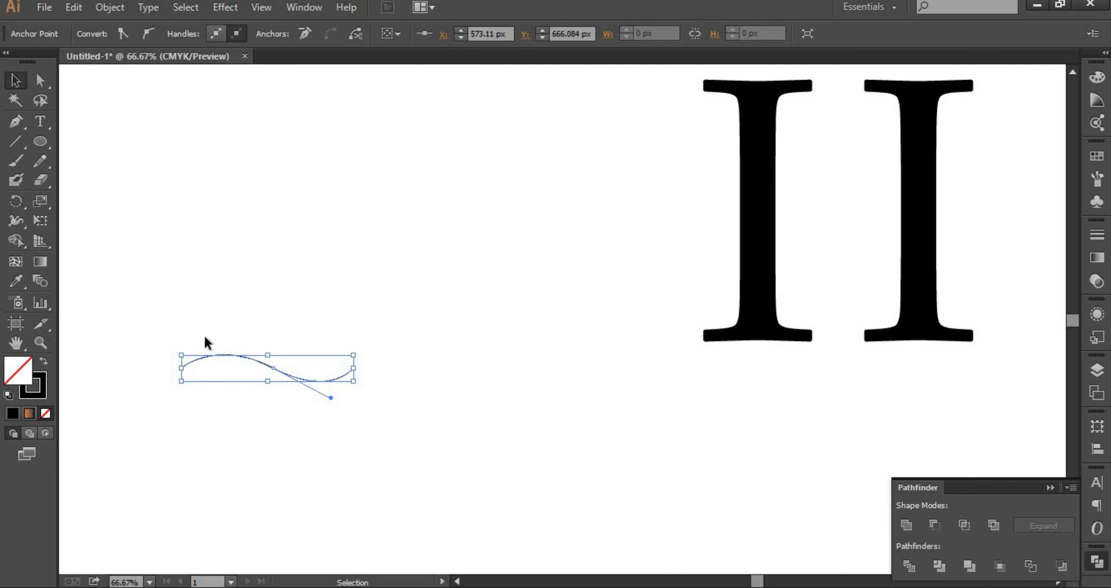
- Set the wave's stroke weight to 21 pt and apply Width Profile 1 for tapered ends
{"action": "left_click", "coordinate": [209, 357]}
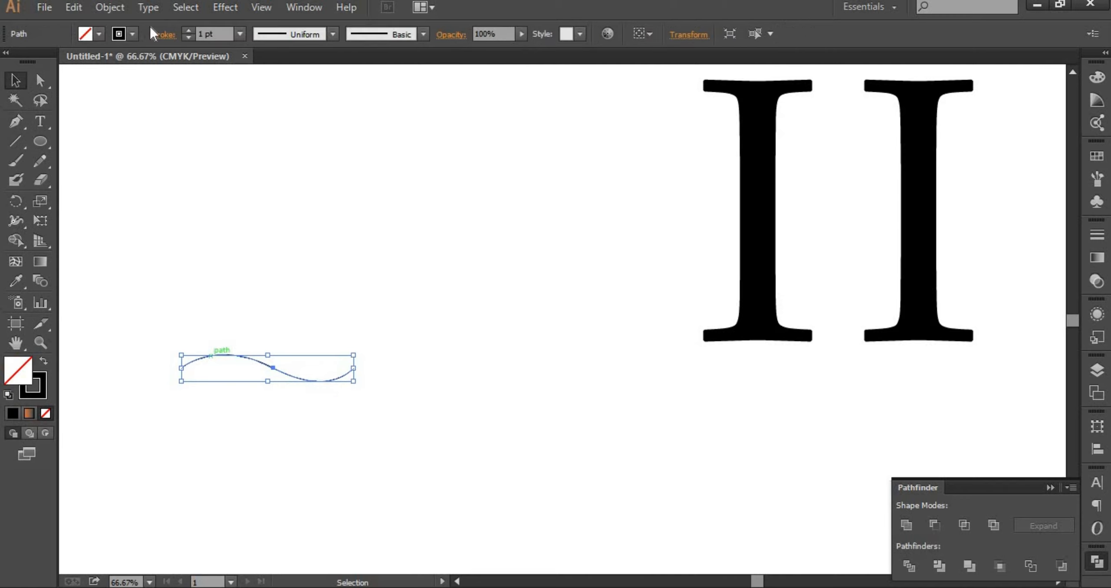
{"action": "left_click", "coordinate": [188, 30]}
{"action": "left_click", "coordinate": [188, 30]}
{"action": "left_click", "coordinate": [188, 30]}
{"action": "left_click", "coordinate": [187, 31]}
{"action": "left_click", "coordinate": [187, 31]}
{"action": "left_click", "coordinate": [188, 31]}
{"action": "left_click", "coordinate": [188, 30]}
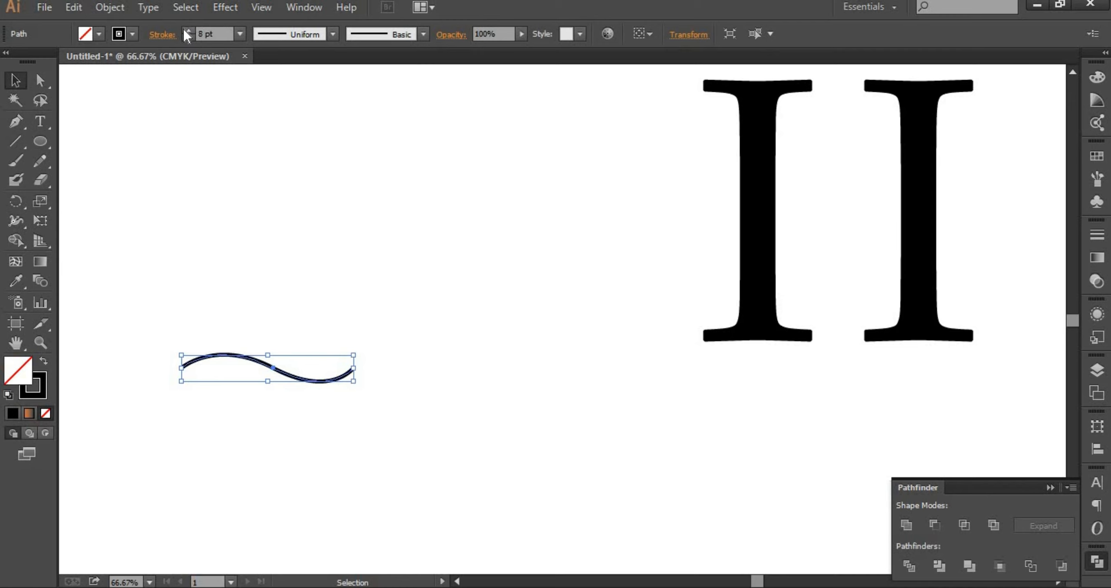
{"action": "left_click", "coordinate": [188, 31]}
{"action": "left_click", "coordinate": [188, 30]}
{"action": "left_click", "coordinate": [188, 30]}
{"action": "left_click", "coordinate": [188, 30]}
{"action": "left_click", "coordinate": [188, 31]}
{"action": "left_click", "coordinate": [188, 31]}
{"action": "left_click", "coordinate": [188, 30]}
{"action": "left_click", "coordinate": [188, 30]}
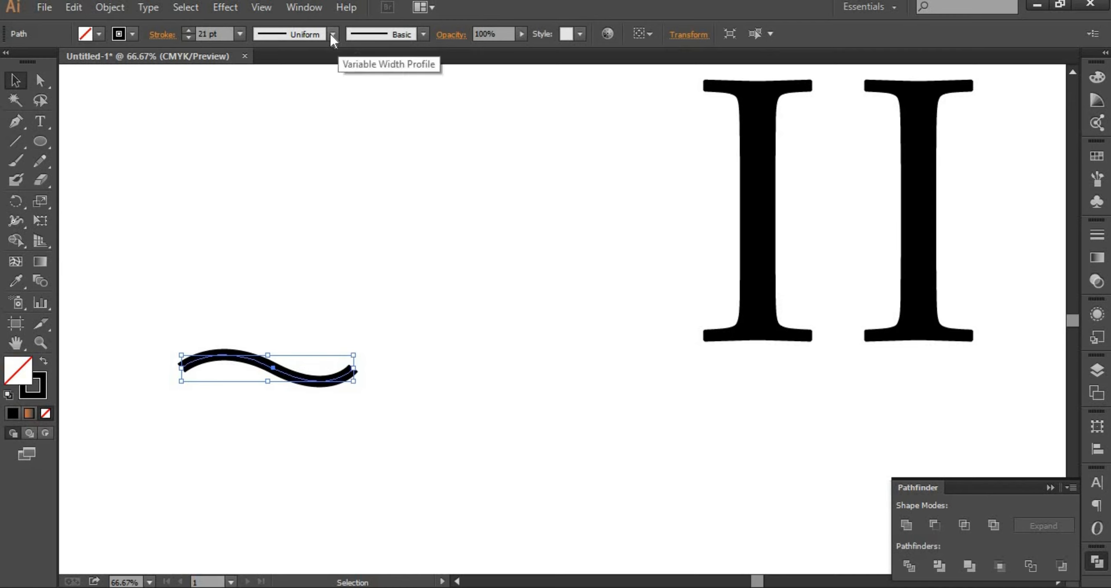
{"action": "left_click", "coordinate": [333, 34]}
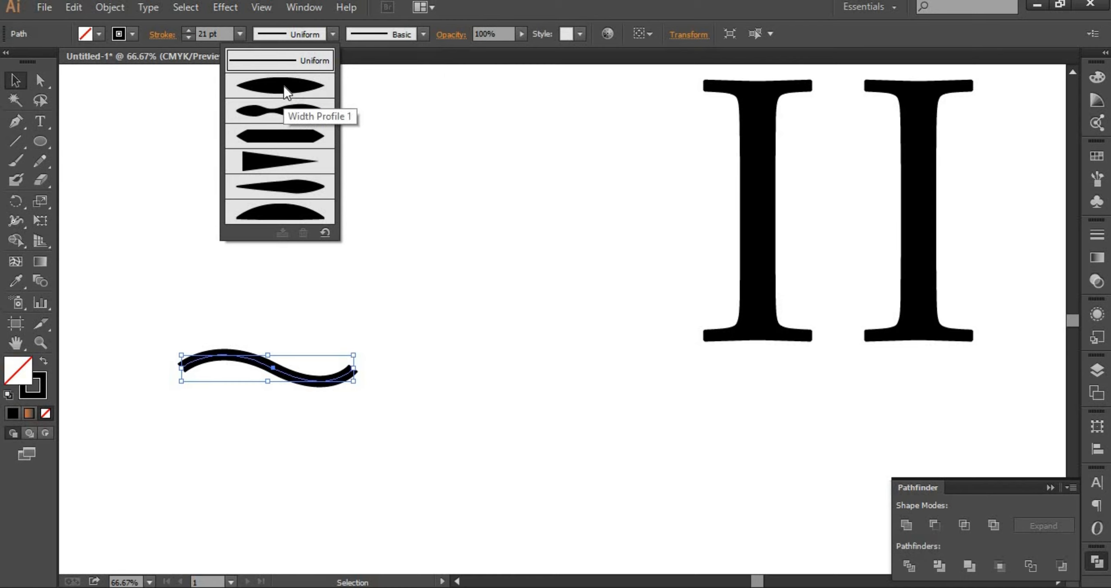
{"action": "left_click", "coordinate": [284, 89]}
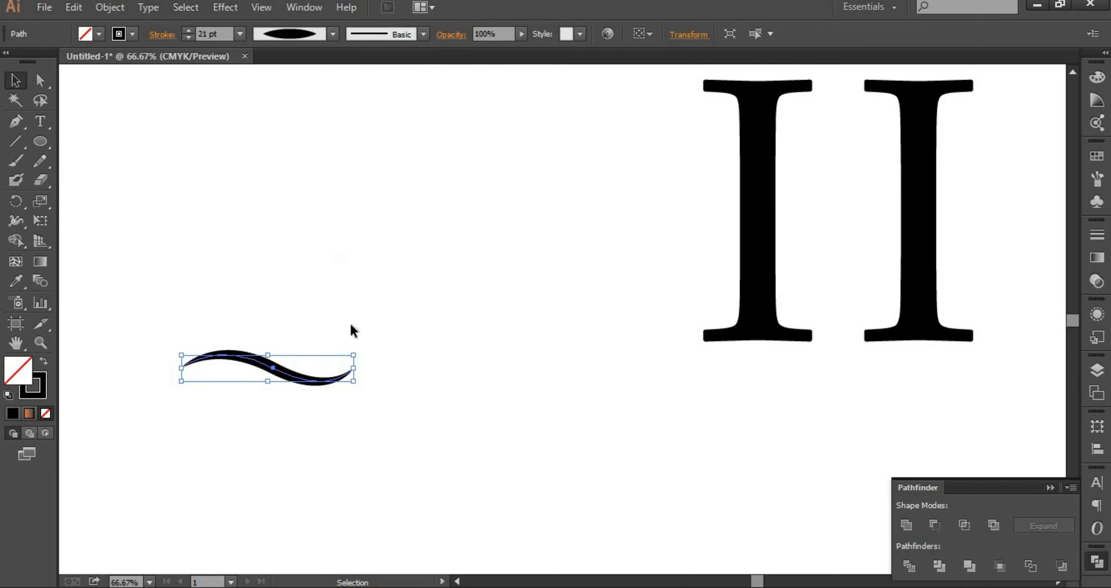
- Enlarge the wave to roughly twice its width and rotate it so it rises toward the right
{"action": "left_click", "coordinate": [311, 380], "text": "shift"}
{"action": "left_click", "coordinate": [322, 377], "text": "shift"}
{"action": "left_click_drag", "start_coordinate": [354, 381], "coordinate": [451, 434]}
{"action": "left_click_drag", "start_coordinate": [265, 357], "coordinate": [333, 292]}
{"action": "left_click_drag", "start_coordinate": [520, 317], "coordinate": [518, 278]}
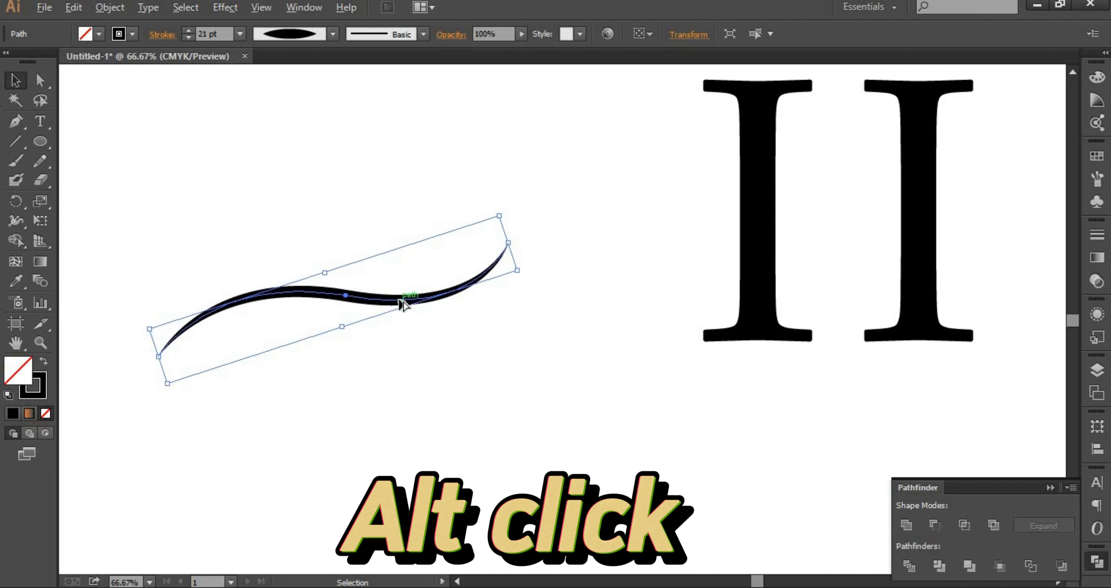
- Duplicate the wave twice below the original to make three stacked waves
{"action": "left_click_drag", "start_coordinate": [402, 309], "coordinate": [402, 393]}
{"action": "left_click", "coordinate": [178, 217]}
{"action": "left_click_drag", "start_coordinate": [310, 400], "coordinate": [382, 369]}
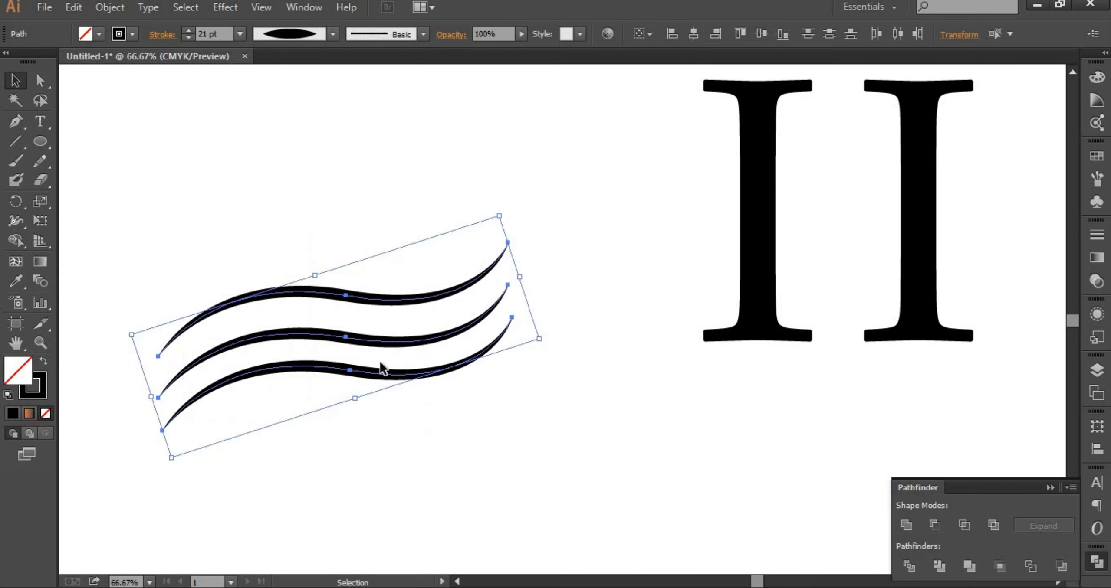
{"action": "left_click", "coordinate": [393, 320]}
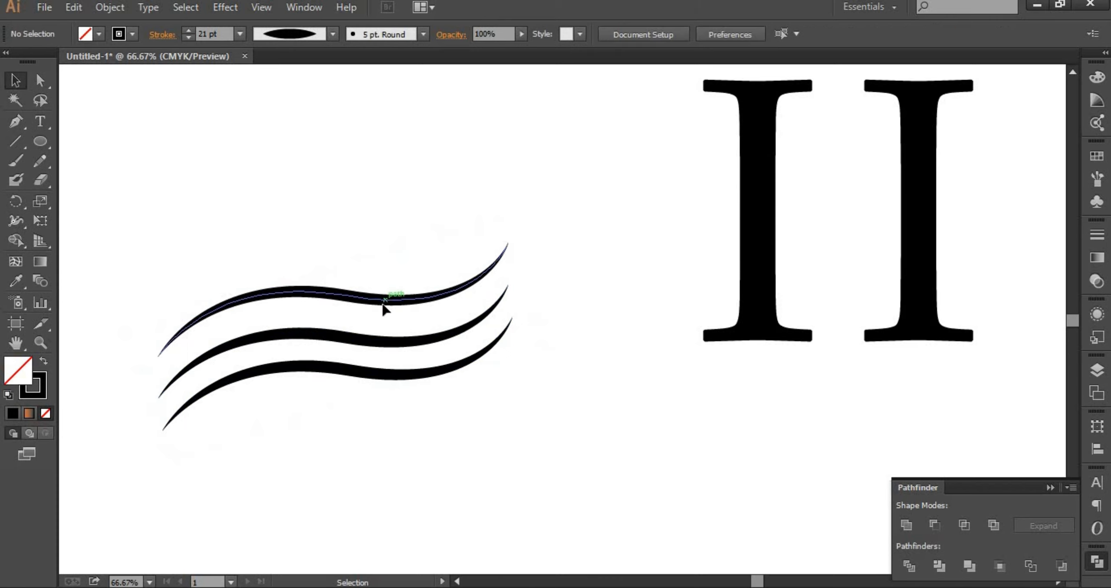
- Nudge the top wave down until the three waves are evenly spaced
{"action": "left_click", "coordinate": [384, 305]}
{"action": "key", "text": "Down"}
{"action": "key", "text": "Down"}
{"action": "key", "text": "Down"}
{"action": "key", "text": "Down"}
{"action": "key", "text": "Down"}
{"action": "key", "text": "Down"}
{"action": "key", "text": "Down"}
{"action": "key", "text": "Down"}
{"action": "key", "text": "Down"}
{"action": "key", "text": "Down"}
{"action": "key", "text": "Down"}
{"action": "key", "text": "Down"}
{"action": "key", "text": "Down"}
{"action": "key", "text": "Down"}
{"action": "key", "text": "Down"}
{"action": "key", "text": "Down"}
{"action": "key", "text": "Down"}
{"action": "key", "text": "Down"}
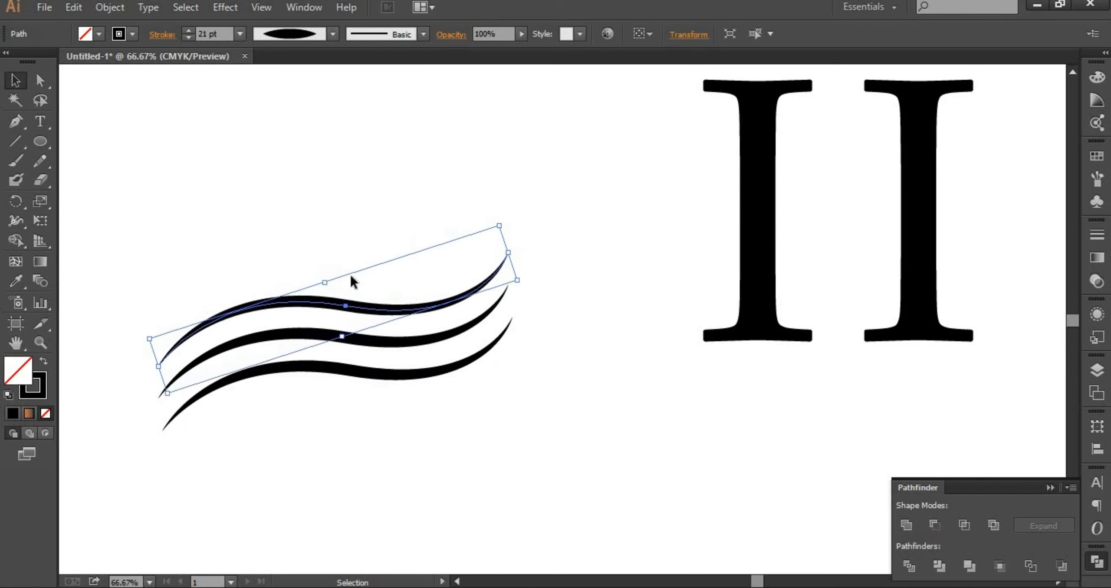
{"action": "left_click_drag", "start_coordinate": [400, 487], "coordinate": [289, 236]}
{"action": "left_click", "coordinate": [699, 203]}
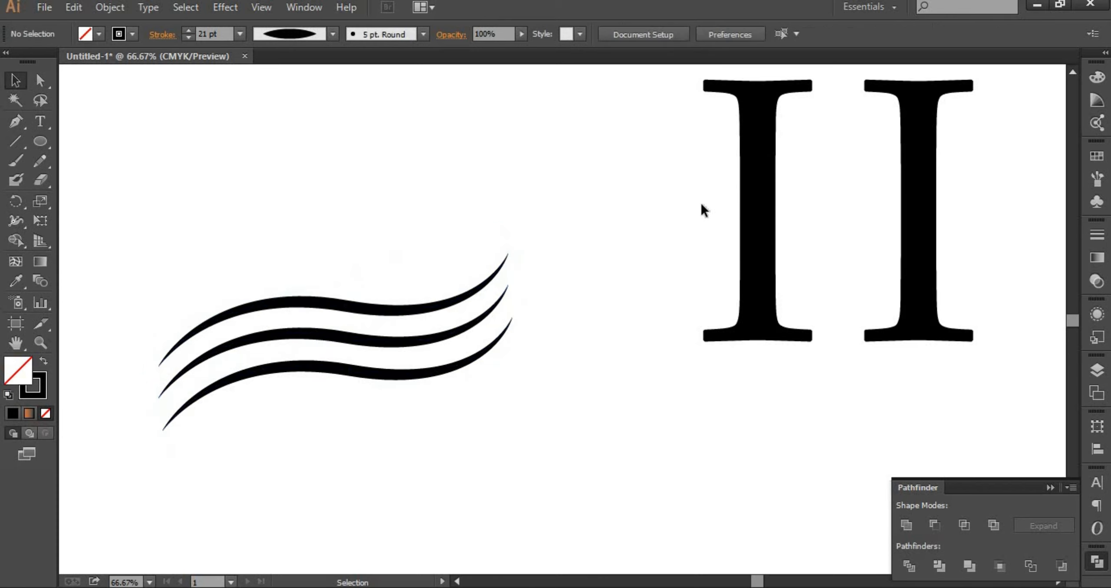
- Move the grouped stems beside the waves so the left stem overlaps the waves' right tips
{"action": "left_click", "coordinate": [748, 236]}
{"action": "left_click_drag", "start_coordinate": [840, 312], "coordinate": [596, 423]}
{"action": "key", "text": "ctrl+minus"}
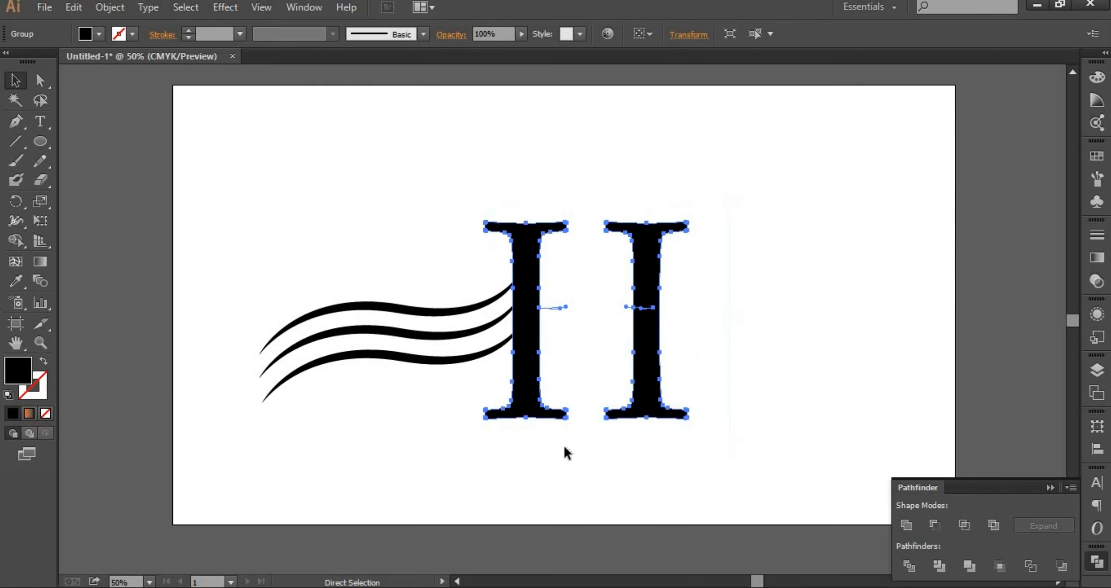
{"action": "left_click", "coordinate": [601, 402]}
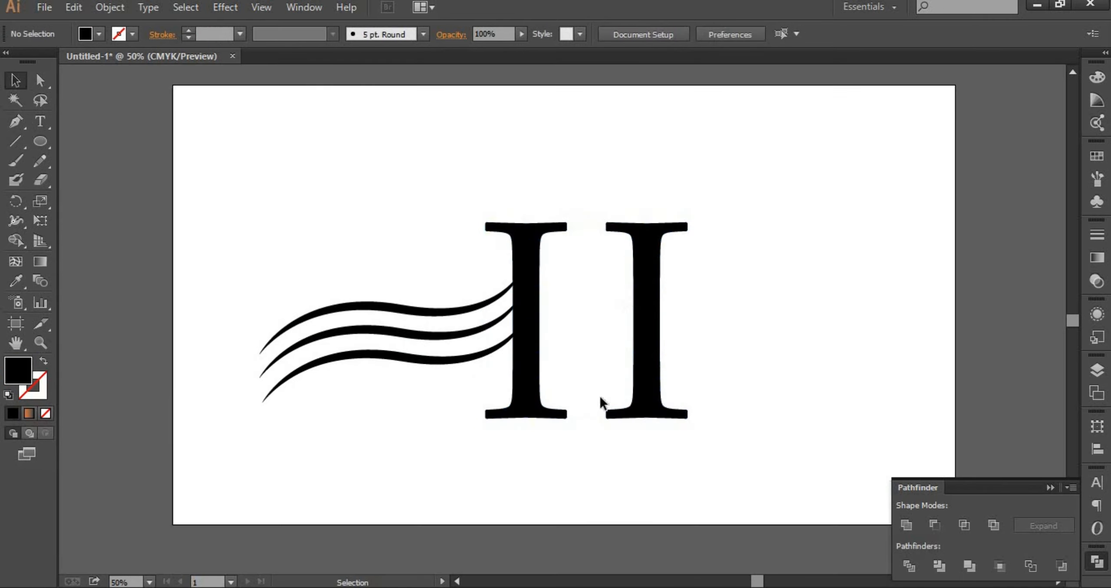
- Move the three waves together across the middle of both stems as the letter H's crossbar
{"action": "left_click", "coordinate": [639, 378]}
{"action": "left_click", "coordinate": [311, 249]}
{"action": "left_click", "coordinate": [366, 355]}
{"action": "mouse_move", "coordinate": [366, 354]}
{"action": "left_mouse_down"}
{"action": "mouse_move", "coordinate": [348, 412]}
{"action": "mouse_move", "coordinate": [562, 344]}
{"action": "left_mouse_up"}
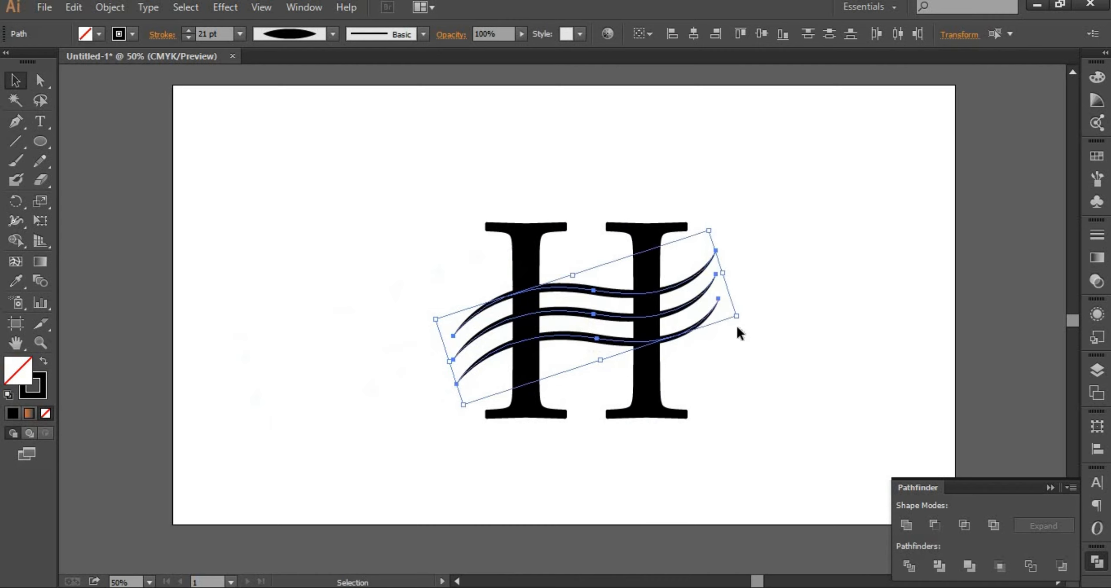
- Enlarge the three waves together and rotate them counter-clockwise to a steeper slope, with their tips extending well beyond both stems
{"action": "left_click_drag", "start_coordinate": [737, 321], "coordinate": [761, 340]}
{"action": "mouse_move", "coordinate": [766, 302]}
{"action": "left_mouse_down"}
{"action": "mouse_move", "coordinate": [757, 292]}
{"action": "mouse_move", "coordinate": [776, 297]}
{"action": "mouse_move", "coordinate": [810, 263]}
{"action": "left_mouse_up"}
{"action": "left_click", "coordinate": [753, 389]}
{"action": "left_click", "coordinate": [737, 303]}
{"action": "left_click", "coordinate": [768, 349]}
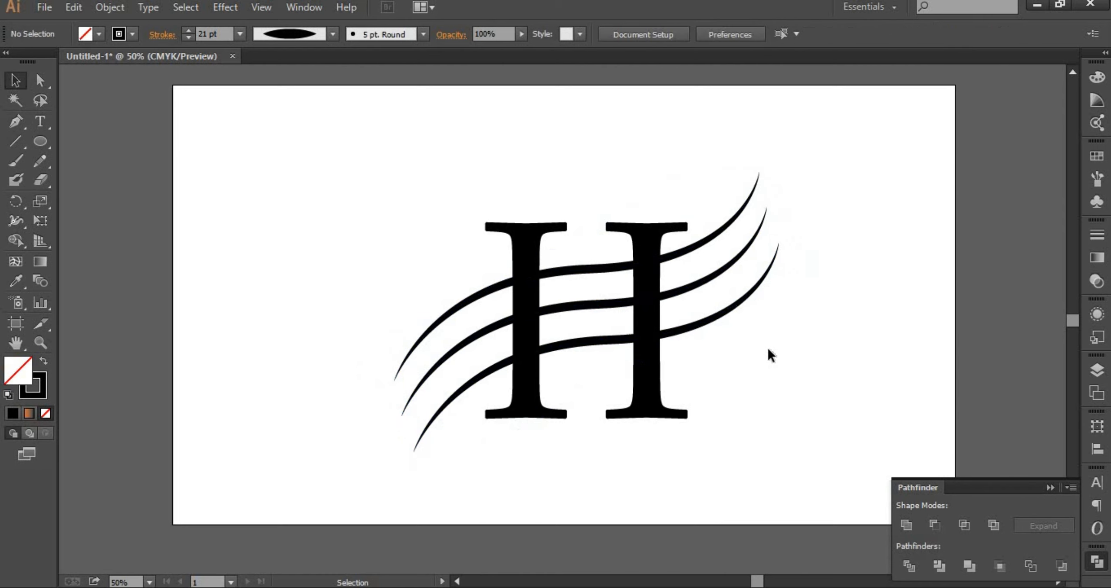
- Set the stroke weight of all three waves to 31 pt
{"action": "left_click", "coordinate": [745, 286]}
{"action": "left_click", "coordinate": [737, 300], "text": "shift"}
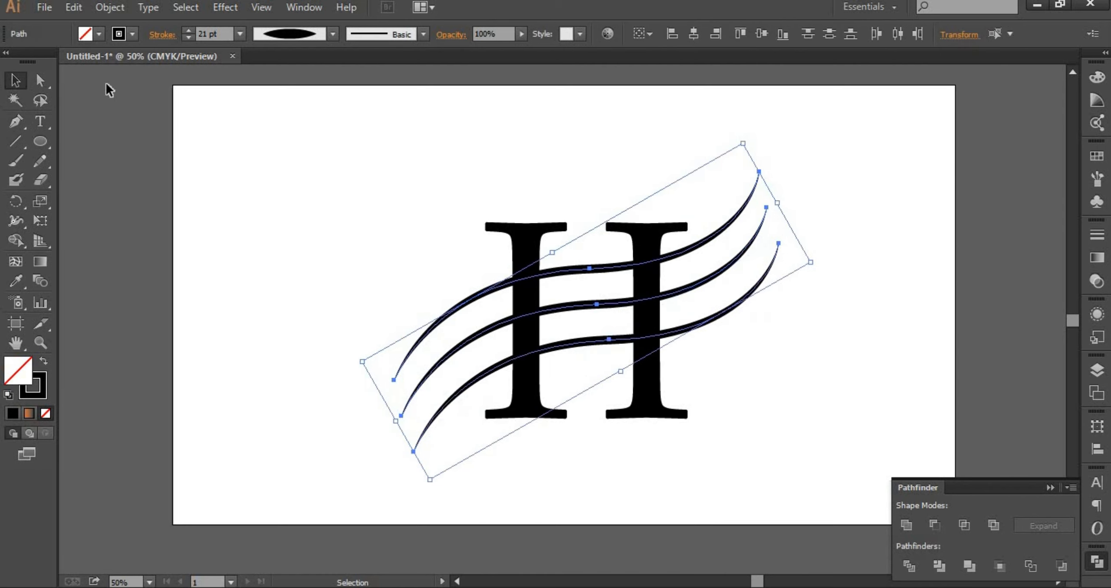
{"action": "left_click", "coordinate": [189, 29]}
{"action": "left_click", "coordinate": [189, 28]}
{"action": "left_click", "coordinate": [188, 29]}
{"action": "left_click", "coordinate": [188, 29]}
{"action": "left_click", "coordinate": [189, 28]}
{"action": "left_click", "coordinate": [189, 28]}
{"action": "left_click", "coordinate": [189, 29]}
{"action": "left_click", "coordinate": [189, 29]}
{"action": "left_click", "coordinate": [189, 28]}
{"action": "left_click", "coordinate": [189, 29]}
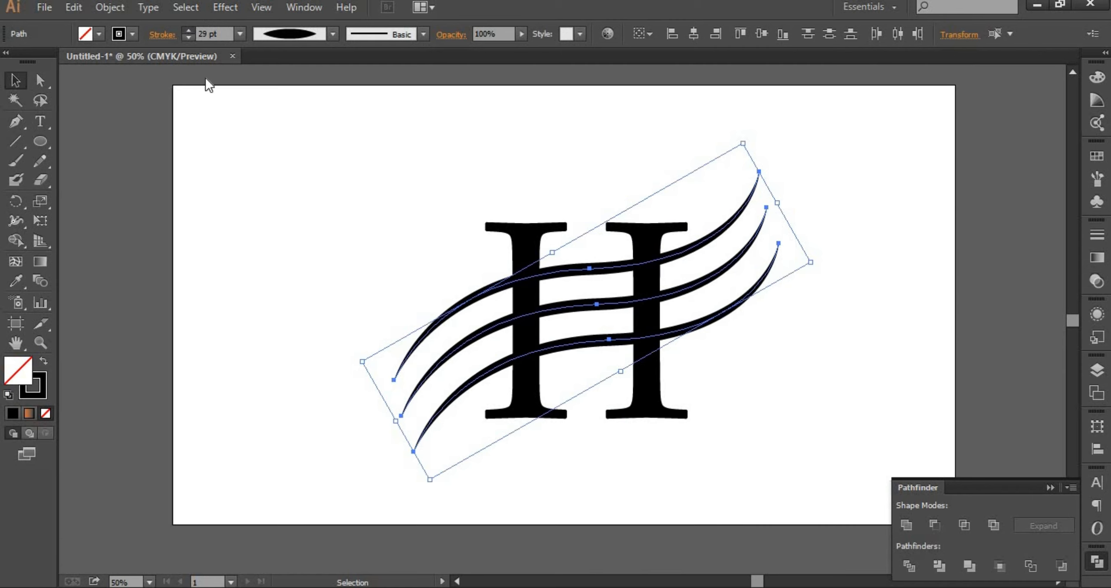
{"action": "left_click", "coordinate": [271, 155]}
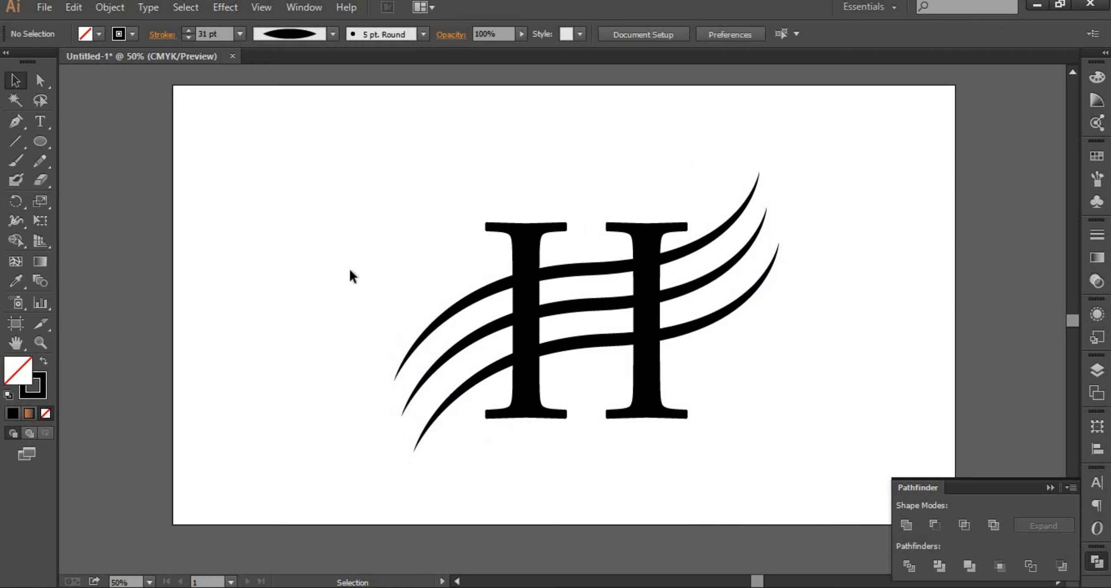
- Draw a circle centred on the middle wave that encloses the letter H and leaves the wave tips outside
{"action": "left_click", "coordinate": [40, 140]}
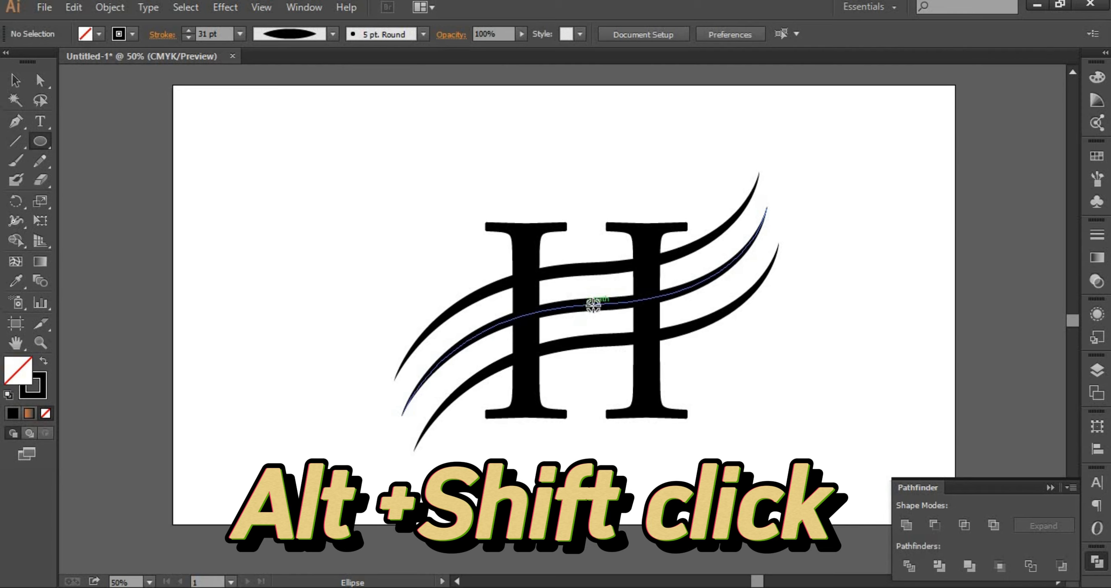
{"action": "left_click_drag", "start_coordinate": [593, 305], "coordinate": [674, 466]}
{"action": "left_click", "coordinate": [15, 99]}
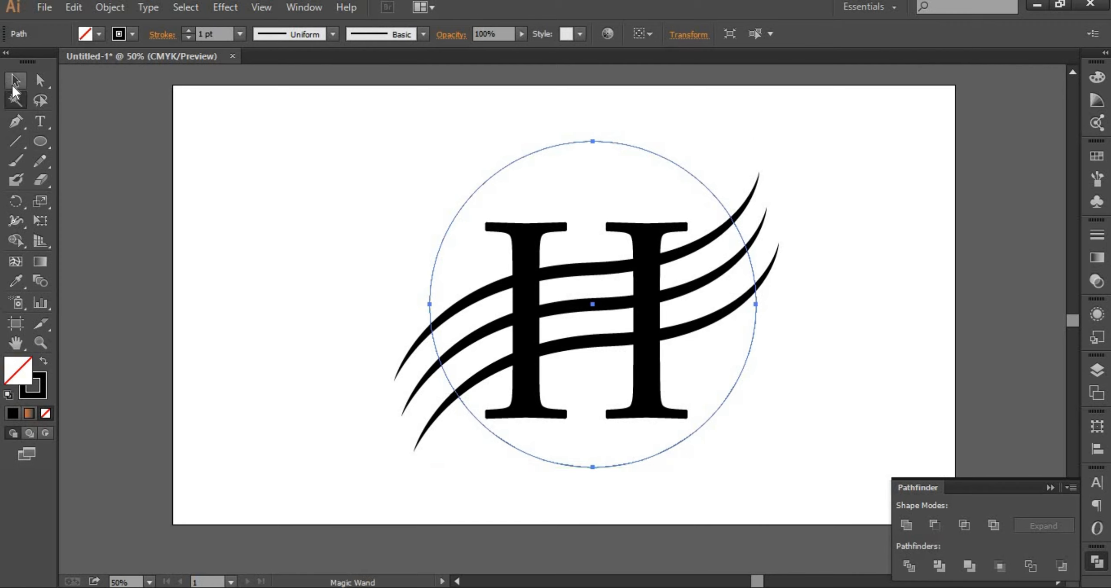
{"action": "left_click", "coordinate": [13, 86]}
- Set the circle's stroke weight to 28 pt
{"action": "left_click", "coordinate": [188, 31]}
{"action": "left_click", "coordinate": [188, 30]}
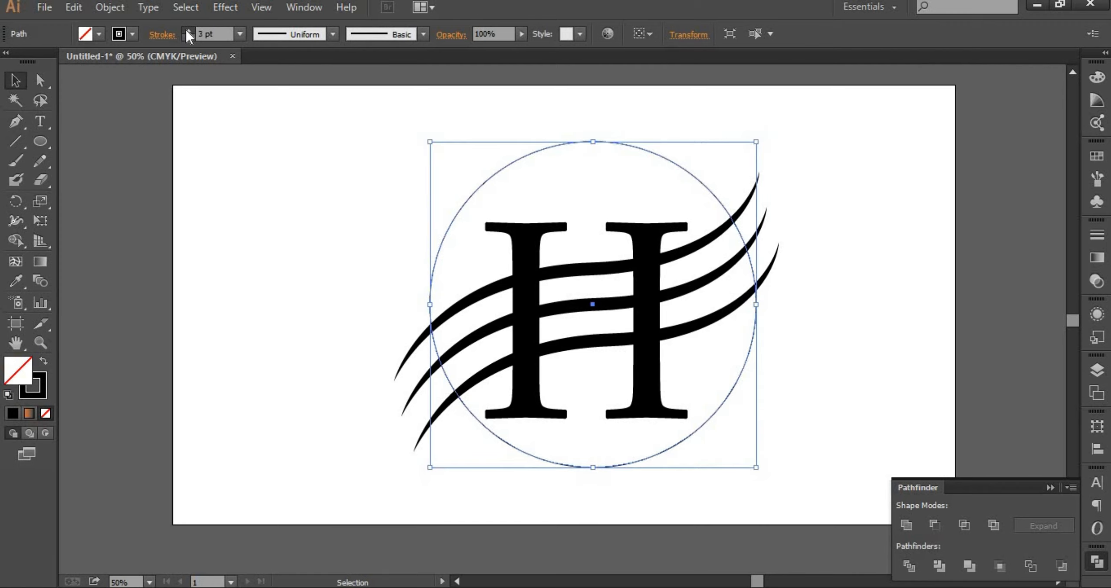
{"action": "left_click", "coordinate": [188, 31]}
{"action": "left_click", "coordinate": [188, 30]}
{"action": "left_click", "coordinate": [188, 30]}
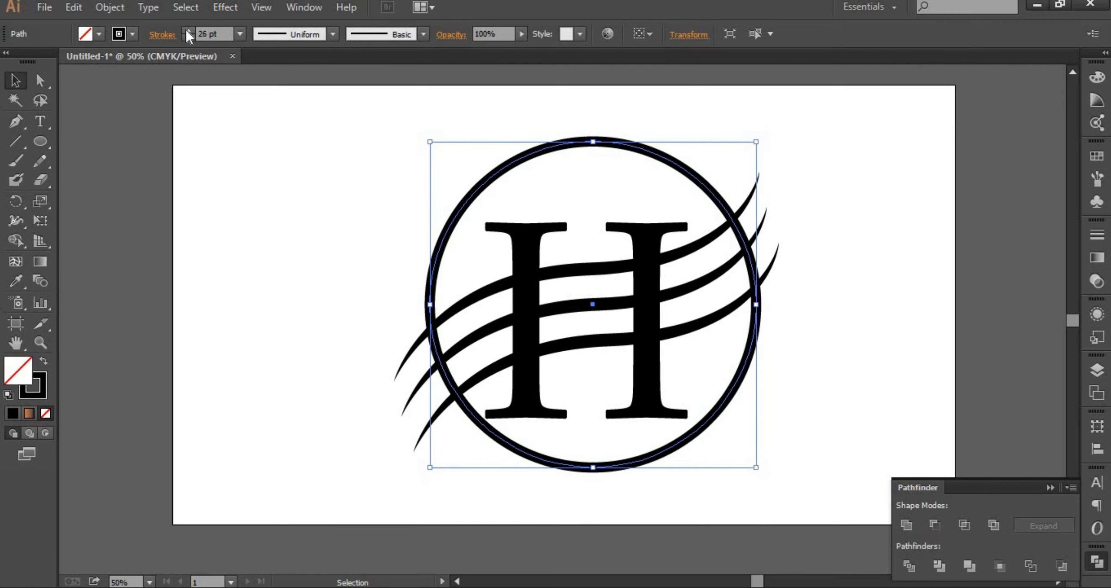
{"action": "left_click", "coordinate": [188, 31]}
{"action": "left_click", "coordinate": [188, 30]}
{"action": "left_click", "coordinate": [355, 275]}
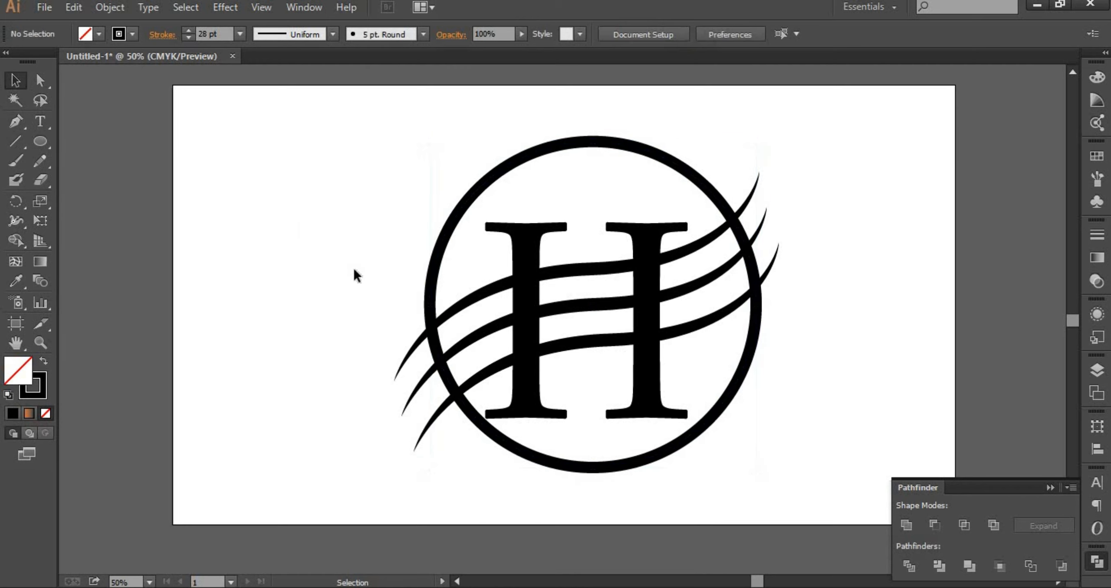
- Expand the circle's fill and stroke into shapes, and expand the appearance of the three waves
{"action": "left_click", "coordinate": [436, 271]}
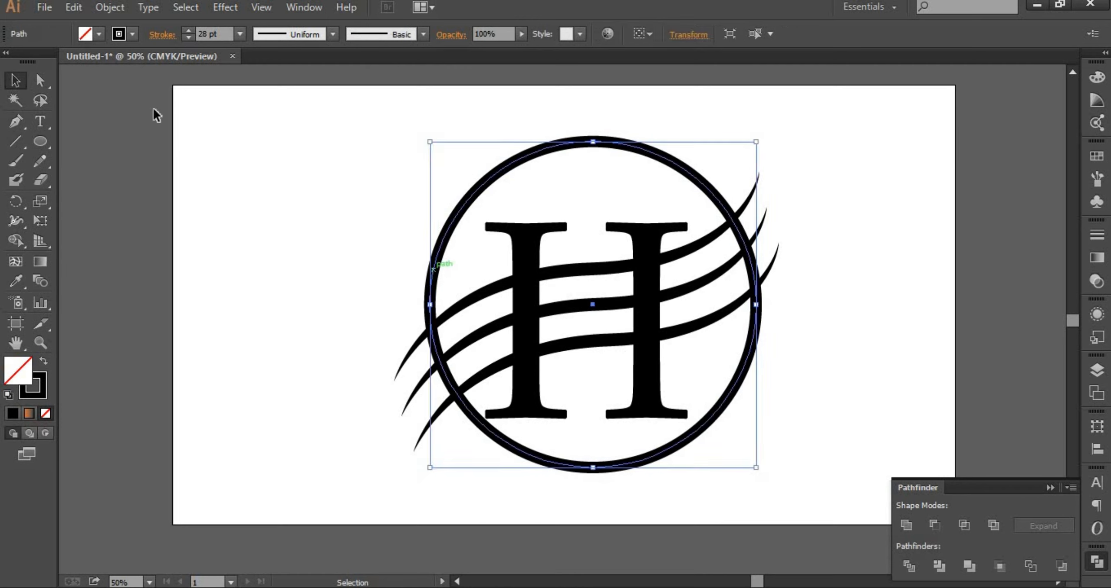
{"action": "left_click", "coordinate": [107, 7]}
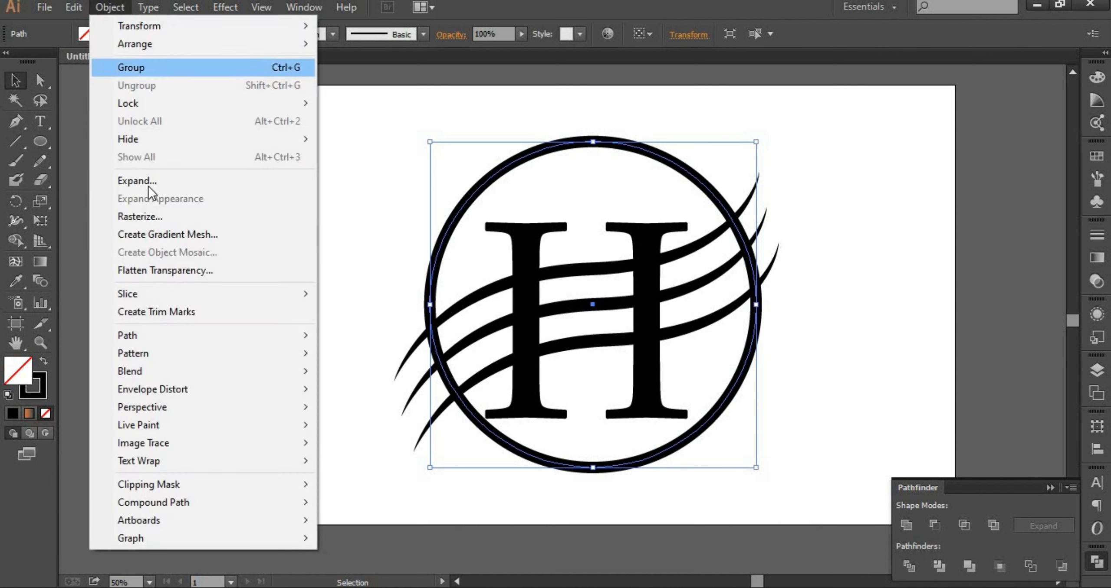
{"action": "key", "text": "Return"}
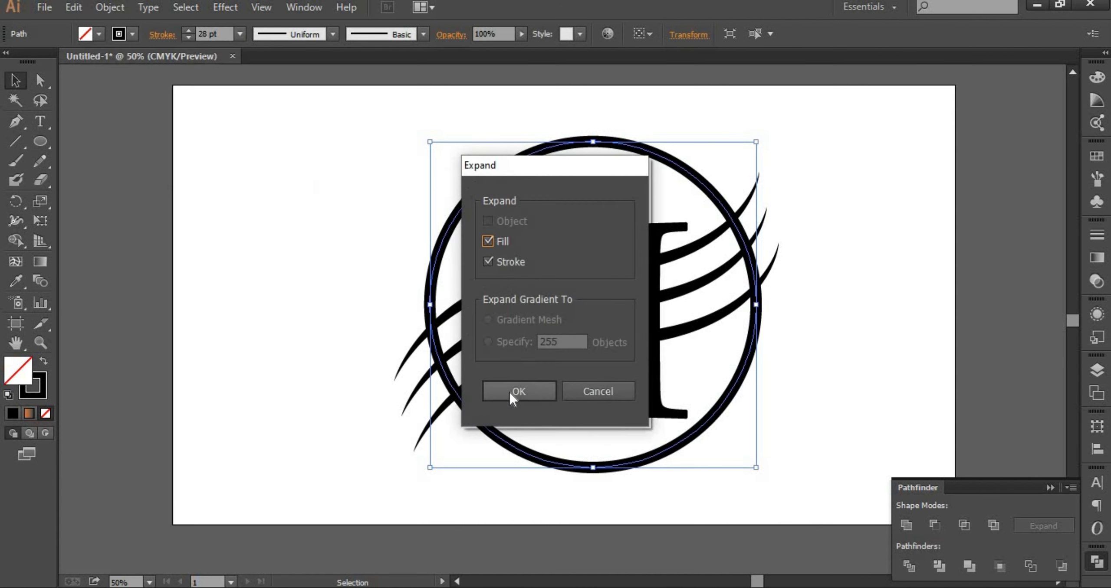
{"action": "left_click", "coordinate": [507, 391]}
{"action": "left_click", "coordinate": [568, 272]}
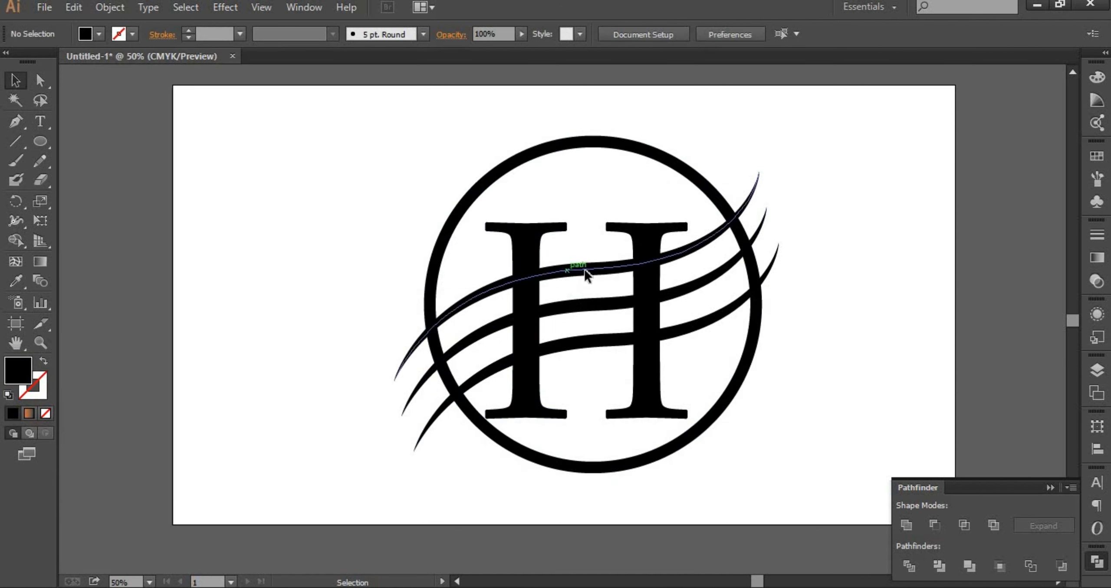
{"action": "left_click", "coordinate": [108, 7]}
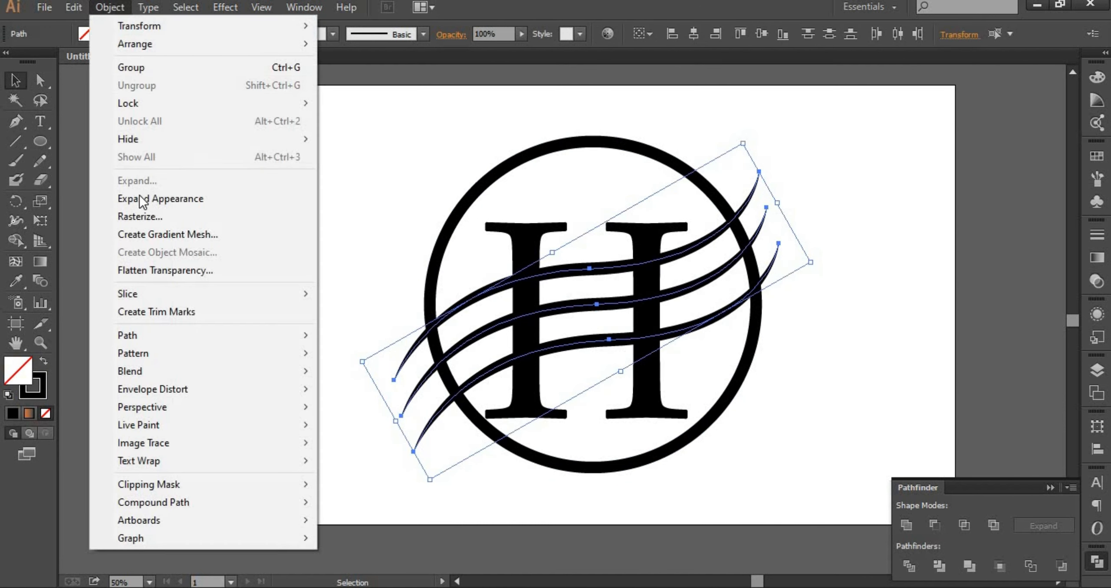
{"action": "left_click", "coordinate": [236, 201]}
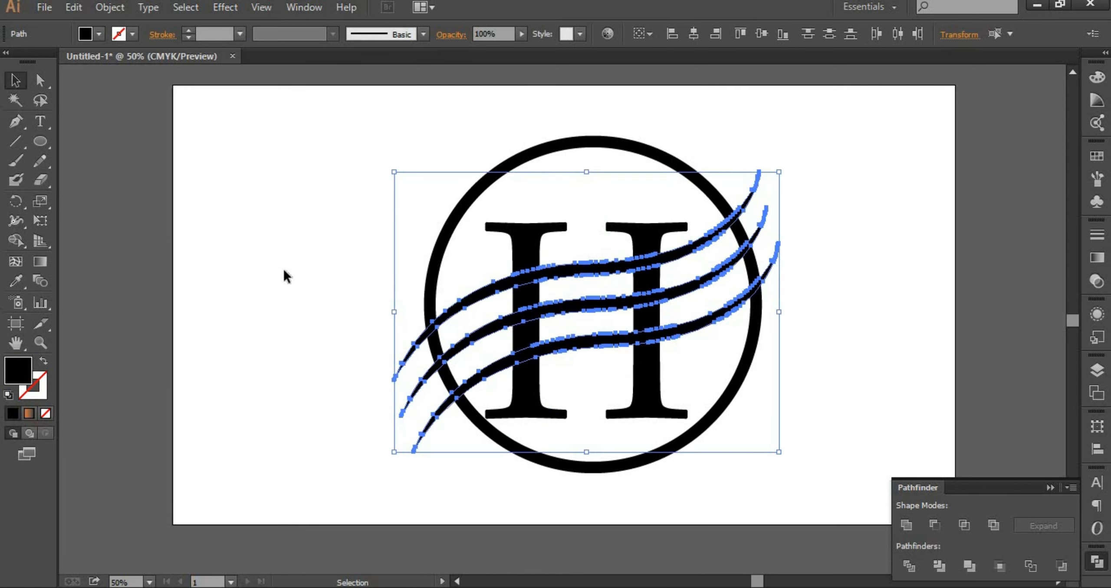
- Divide the circle, stems and waves into separate pieces wherever they overlap, using the Pathfinder Divide operation
{"action": "left_click_drag", "start_coordinate": [293, 180], "coordinate": [623, 473]}
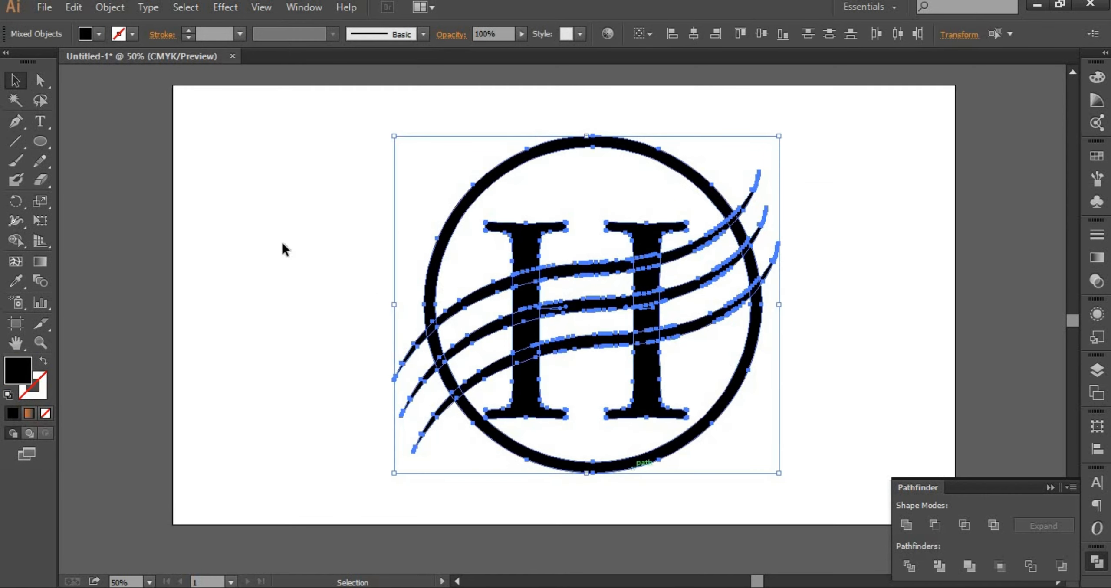
{"action": "left_click", "coordinate": [335, 128]}
{"action": "left_click_drag", "start_coordinate": [405, 92], "coordinate": [776, 507]}
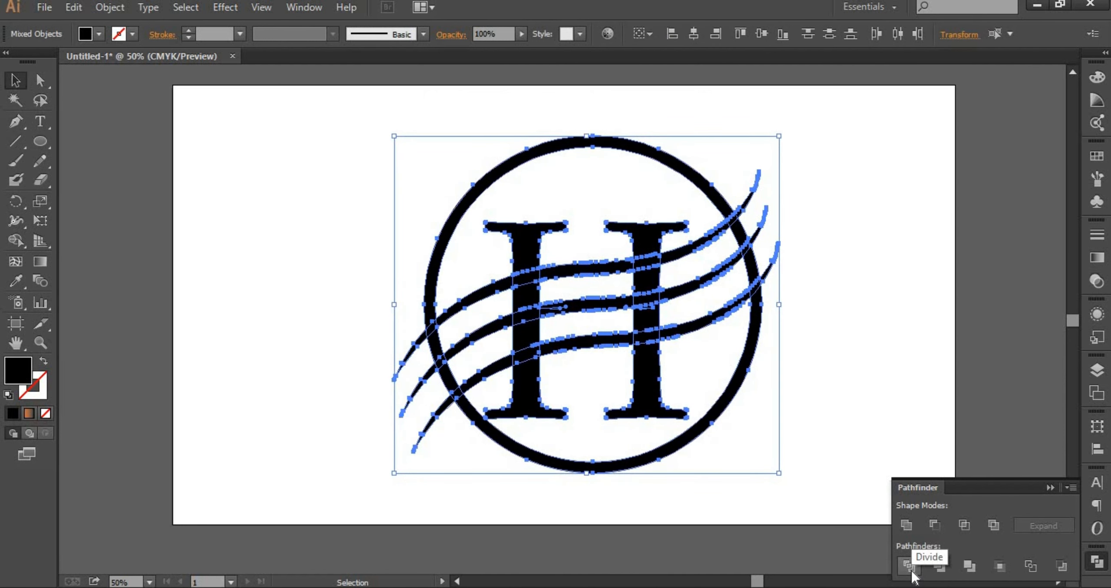
{"action": "left_click", "coordinate": [910, 569]}
{"action": "left_click", "coordinate": [835, 328]}
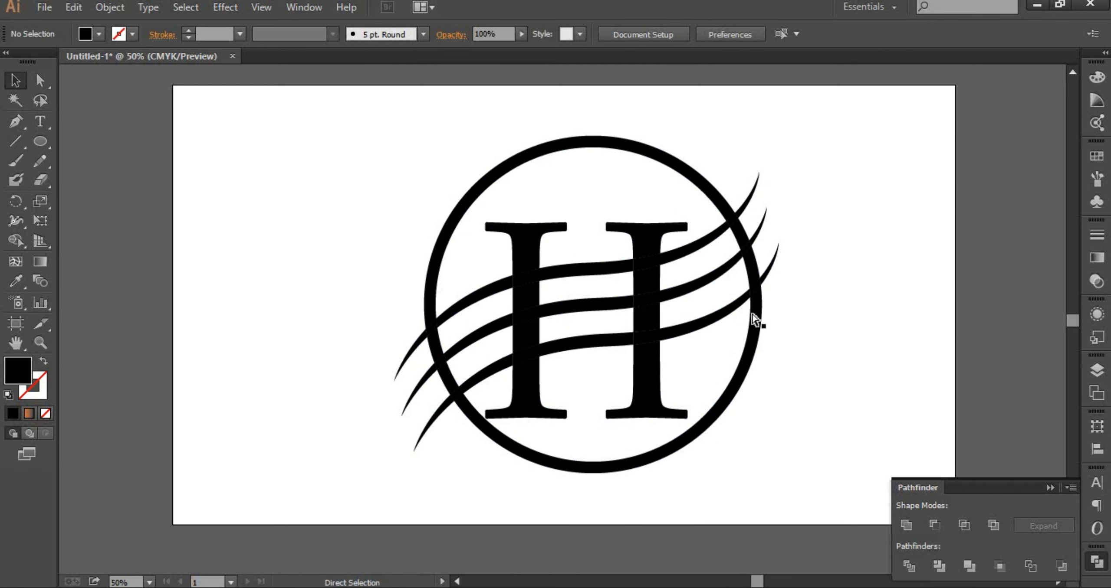
- Ungroup the divided logo artwork so each piece can be selected individually
{"action": "key", "text": "ctrl+plus"}
{"action": "key", "text": "v"}
{"action": "left_click", "coordinate": [680, 337]}
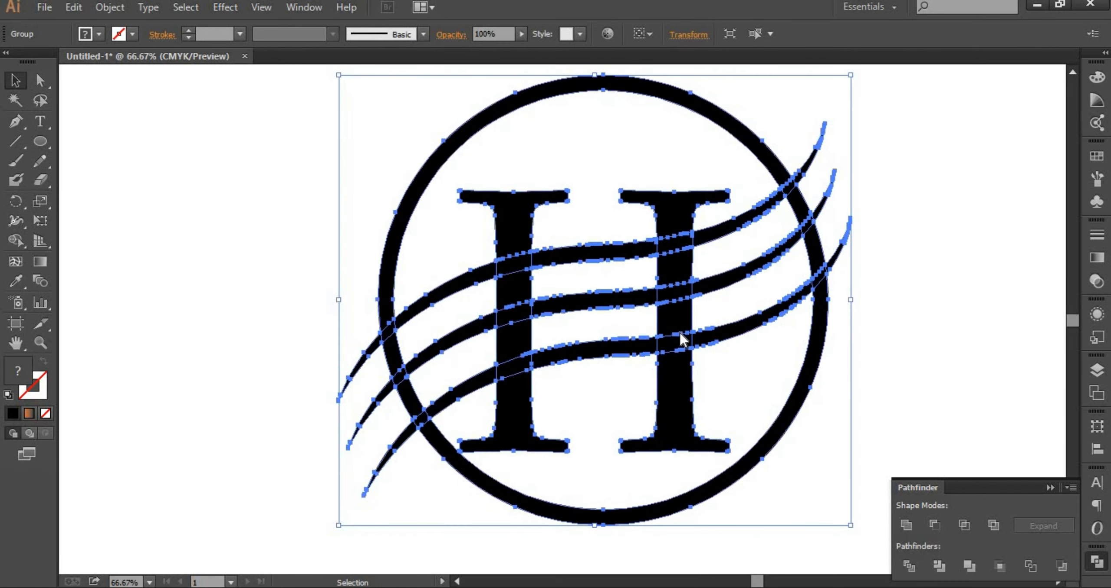
{"action": "right_click", "coordinate": [680, 338]}
{"action": "left_click", "coordinate": [736, 427]}
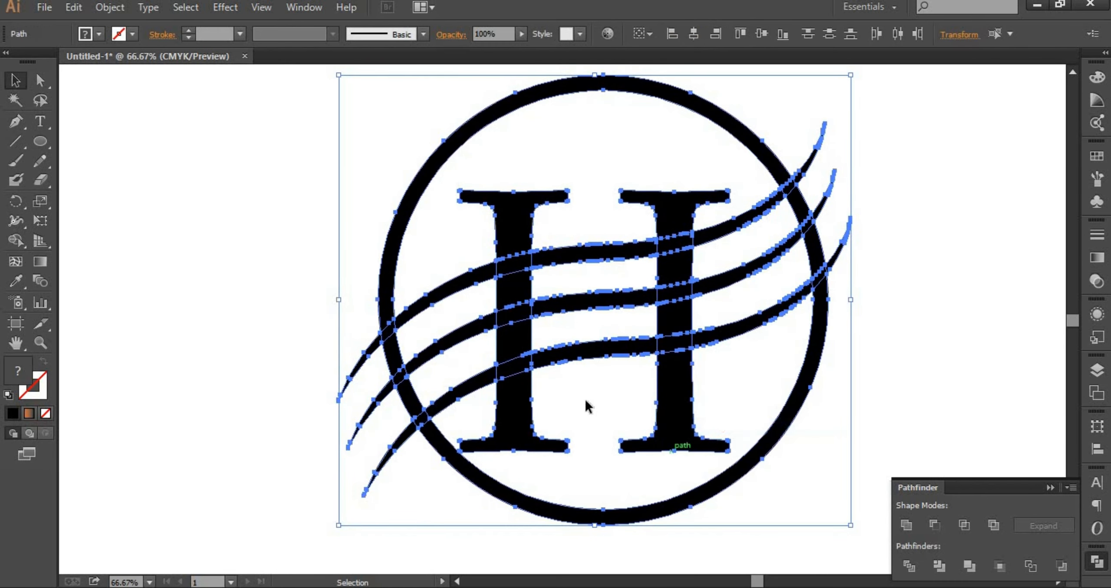
{"action": "left_click", "coordinate": [599, 313]}
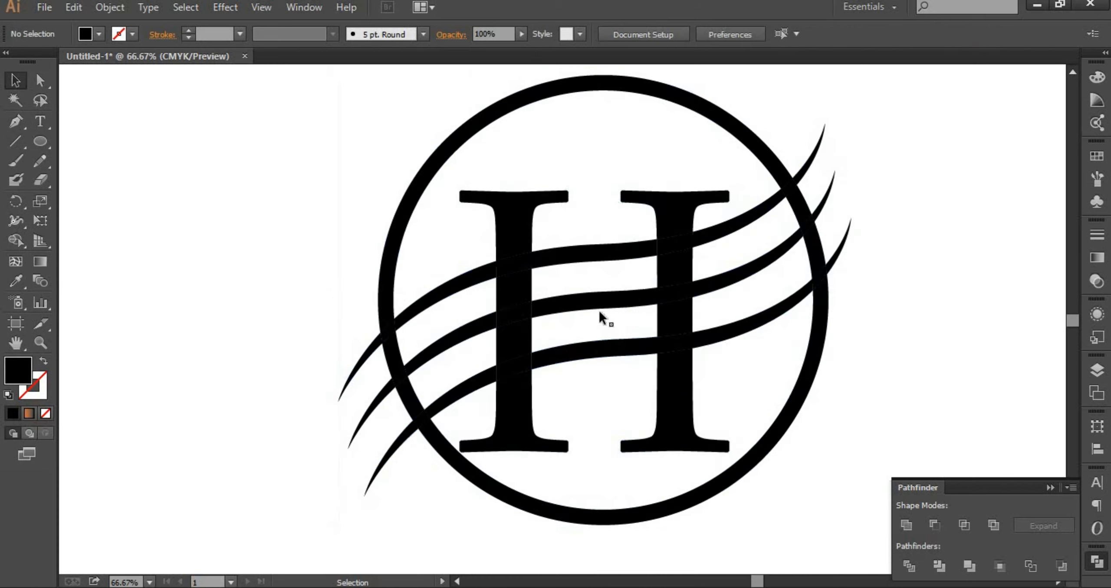
- Delete the top wave's segments between the stems, beside the right stem and outside the ring, along with the leftover unfilled shapes there
{"action": "left_click", "coordinate": [571, 258]}
{"action": "key", "text": "Delete"}
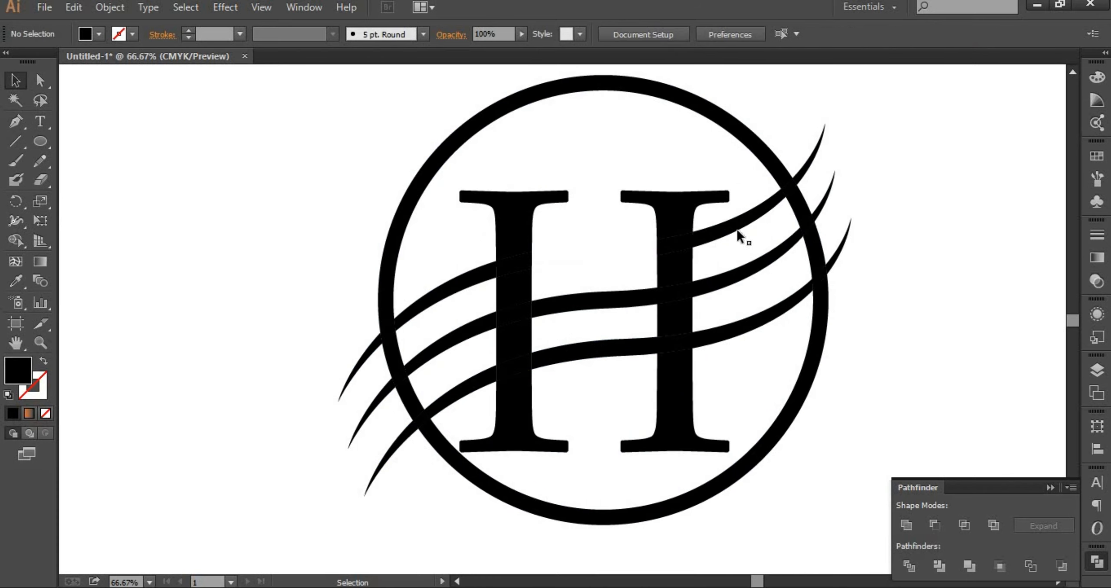
{"action": "left_click", "coordinate": [755, 205]}
{"action": "key", "text": "Delete"}
{"action": "left_click", "coordinate": [779, 196]}
{"action": "key", "text": "Delete"}
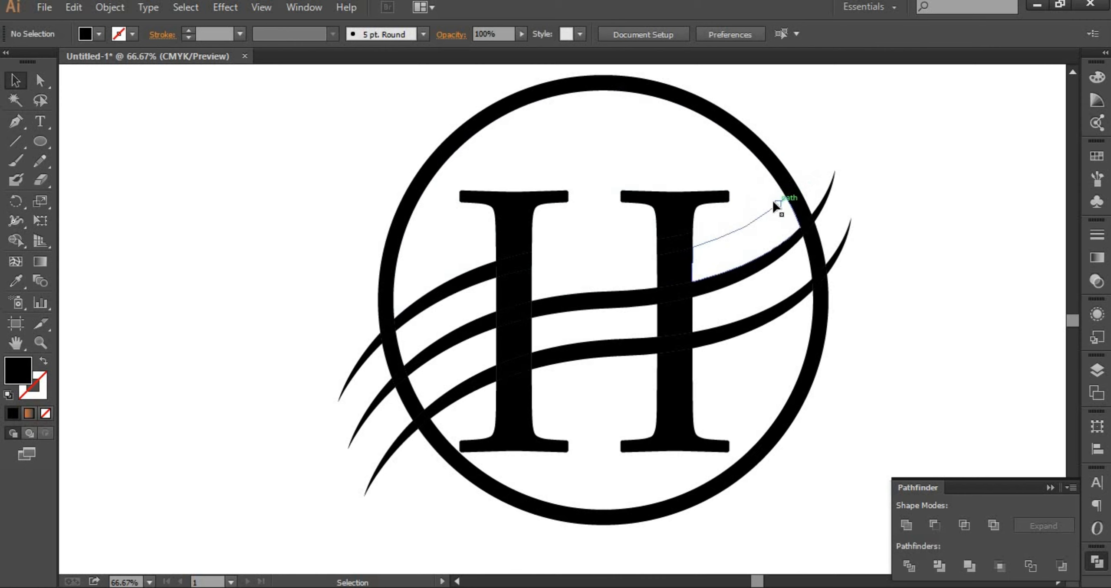
{"action": "left_click", "coordinate": [777, 207]}
{"action": "key", "text": "Delete"}
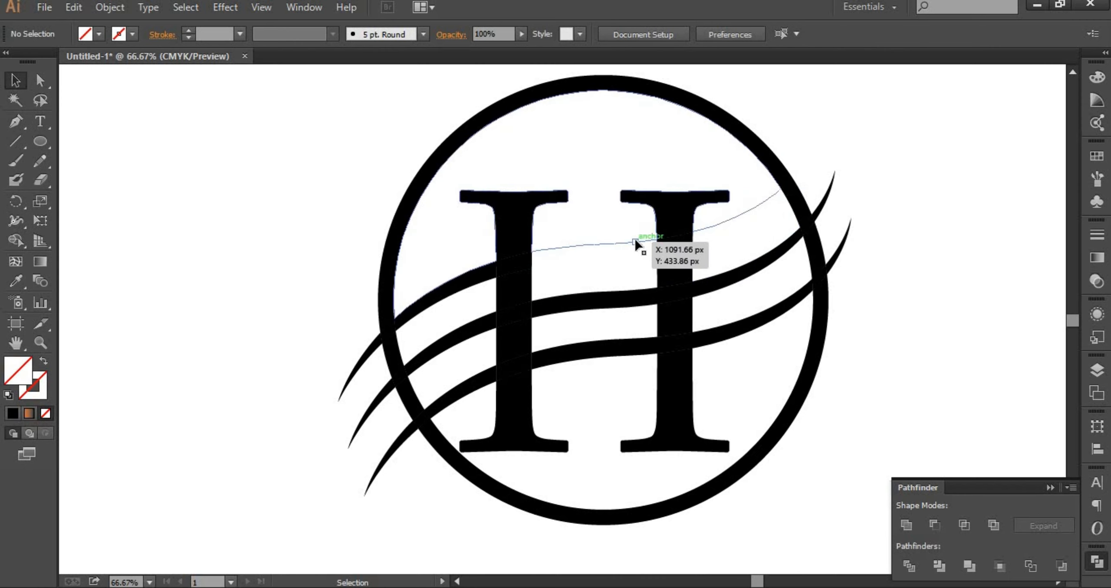
{"action": "left_click", "coordinate": [635, 246]}
{"action": "key", "text": "Delete"}
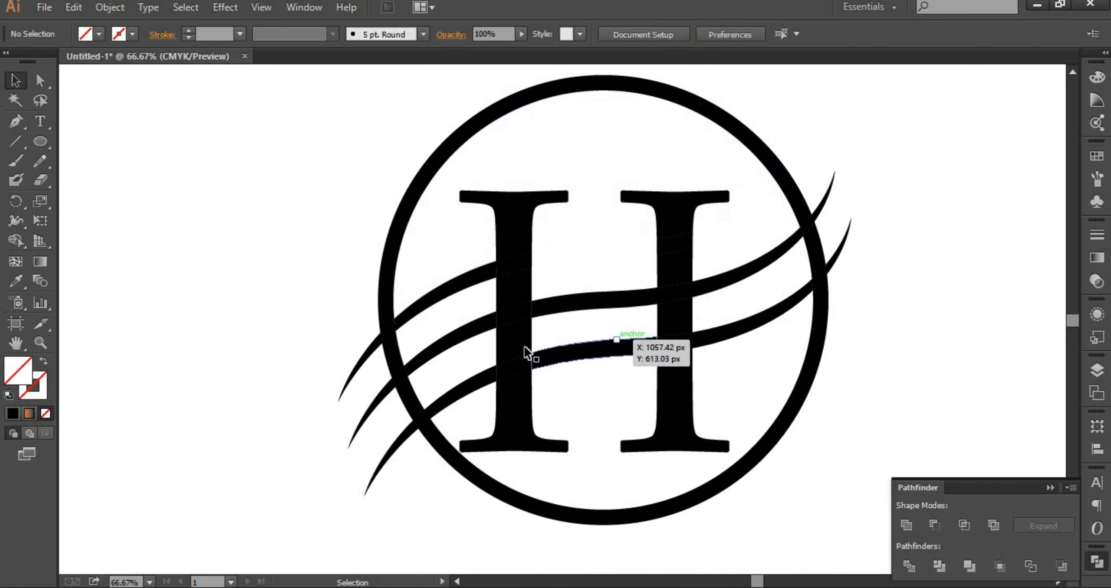
- Delete the pieces of both stems between the lower two waves, together with the unfilled shapes in that band
{"action": "left_click", "coordinate": [513, 352]}
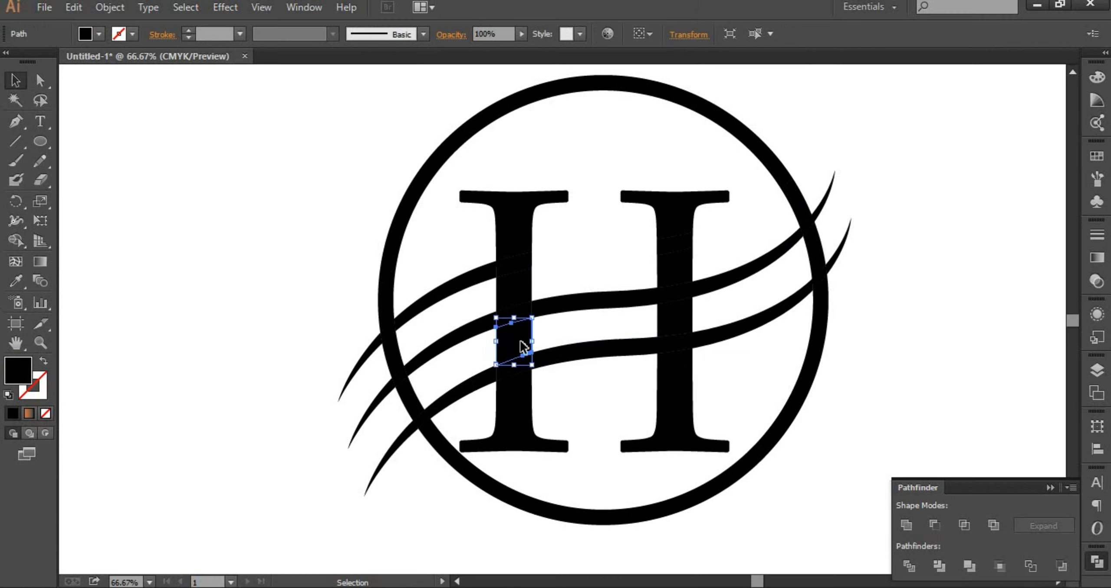
{"action": "key", "text": "ctrl+shift+a"}
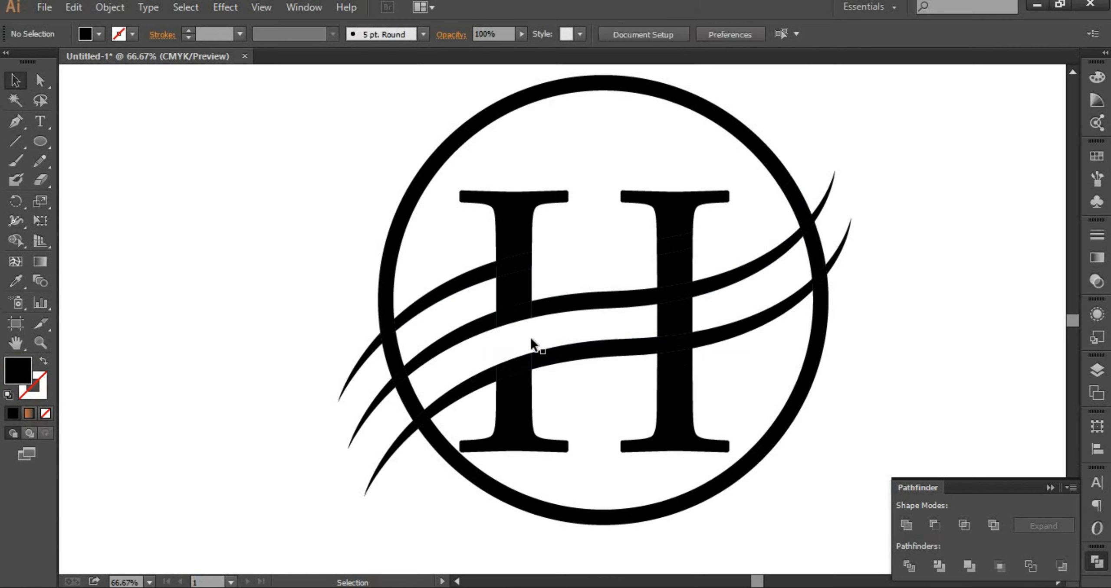
{"action": "left_click", "coordinate": [616, 326]}
{"action": "key", "text": "ctrl+shift+a"}
{"action": "left_click", "coordinate": [668, 317]}
{"action": "key", "text": "Delete"}
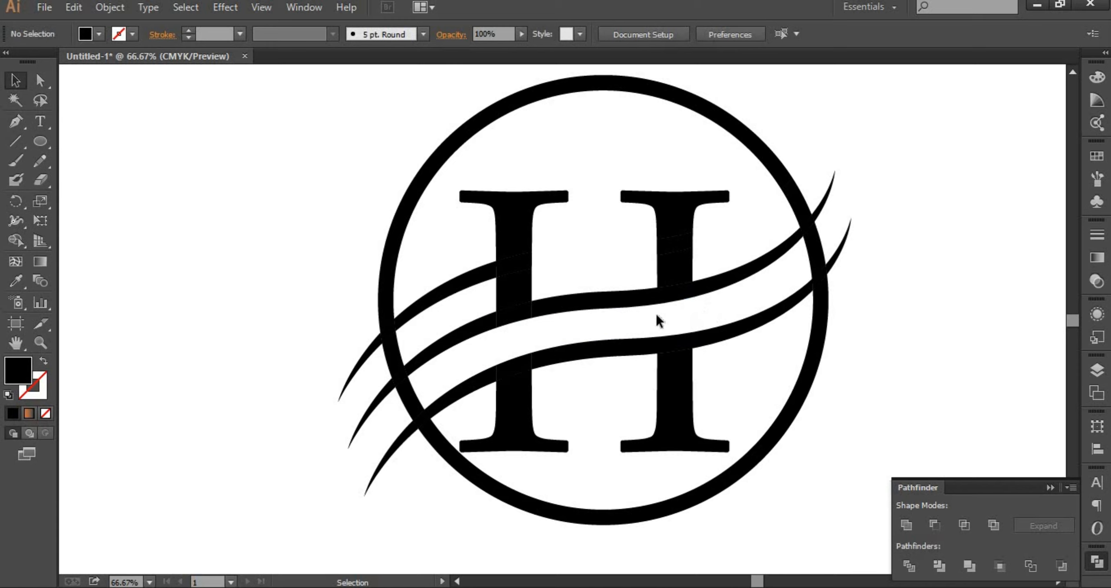
{"action": "left_click", "coordinate": [691, 309]}
{"action": "key", "text": "Delete"}
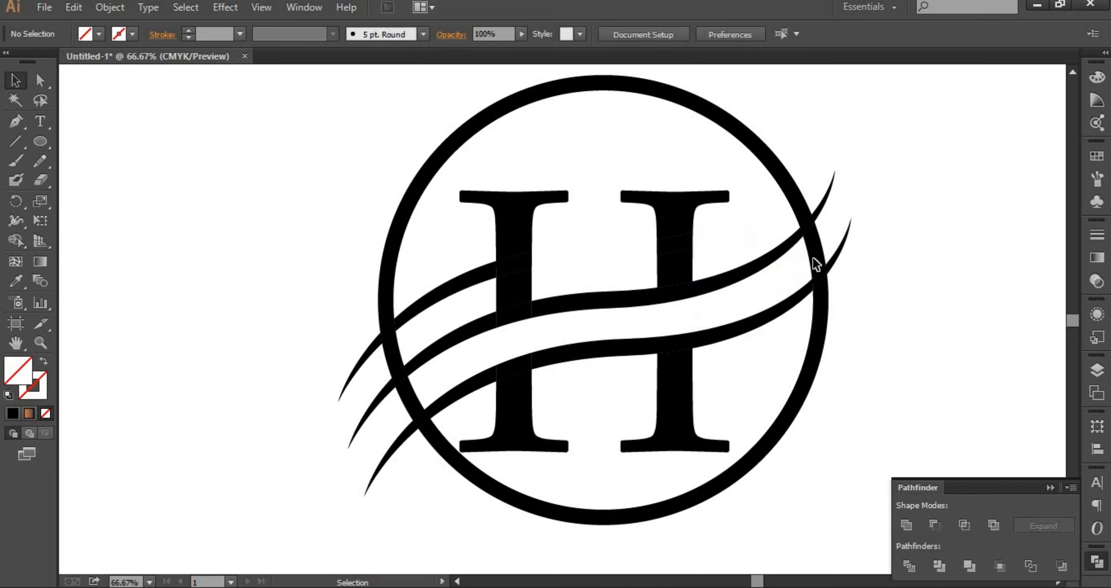
- Delete the ring segments between the lower two waves on both sides, including the unfilled shape by the left stem
{"action": "left_click", "coordinate": [811, 256]}
{"action": "key", "text": "Delete"}
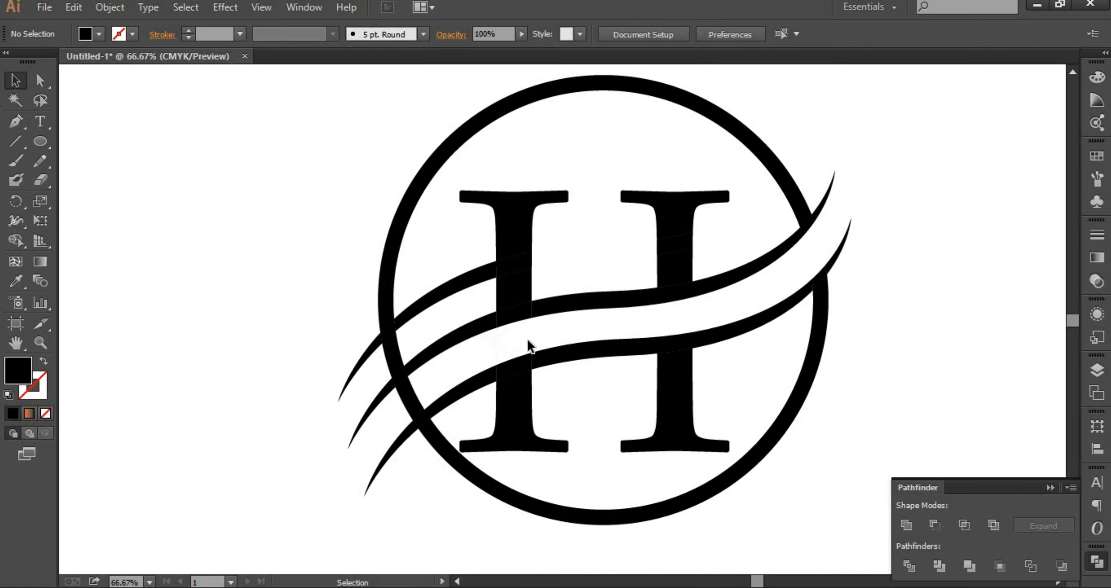
{"action": "left_click", "coordinate": [458, 368]}
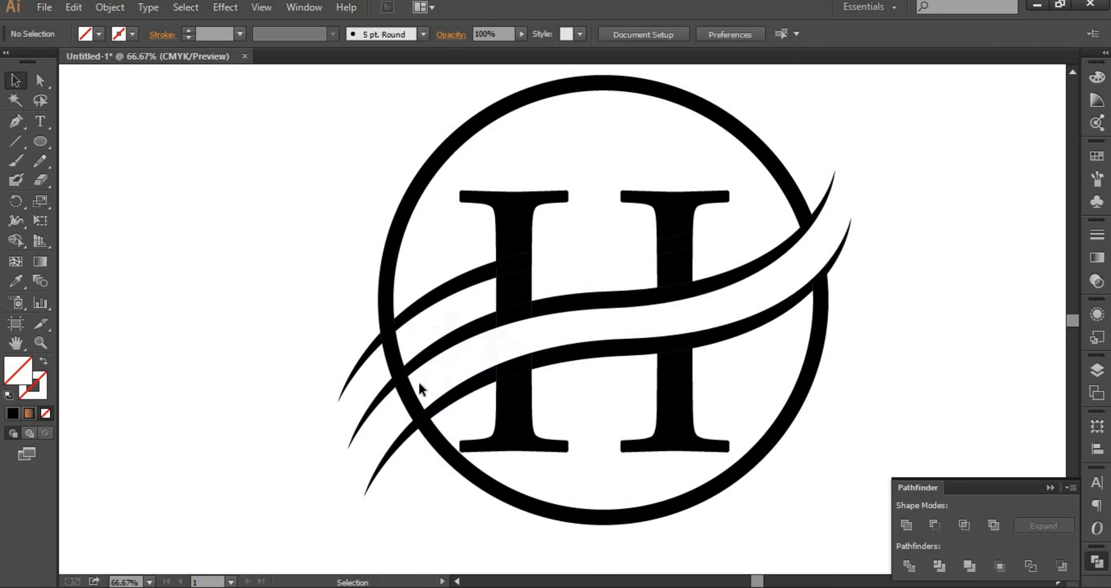
{"action": "left_click", "coordinate": [414, 403]}
{"action": "key", "text": "Delete"}
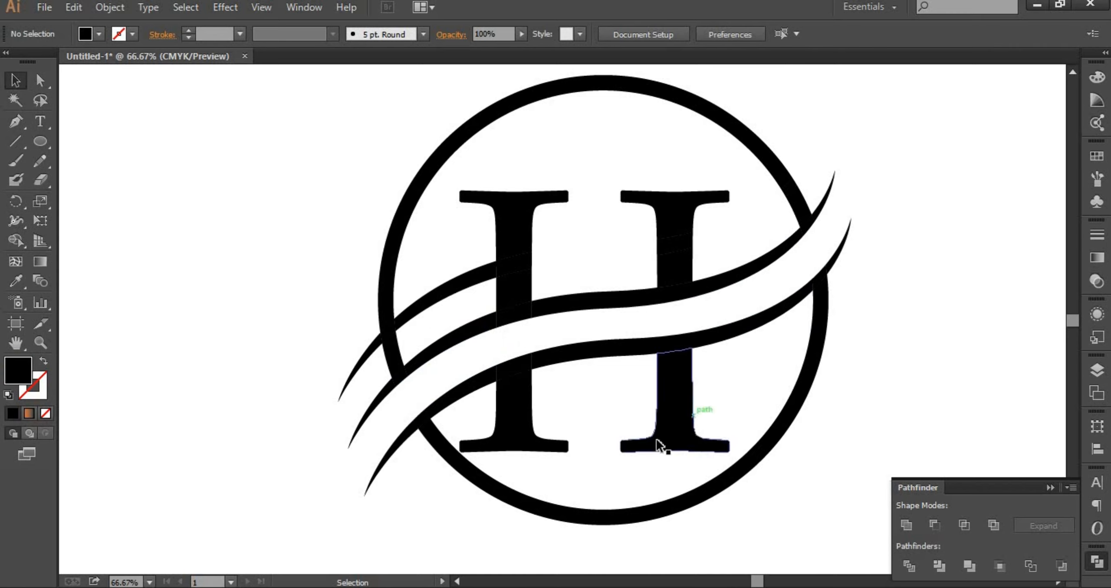
{"action": "left_click", "coordinate": [693, 393]}
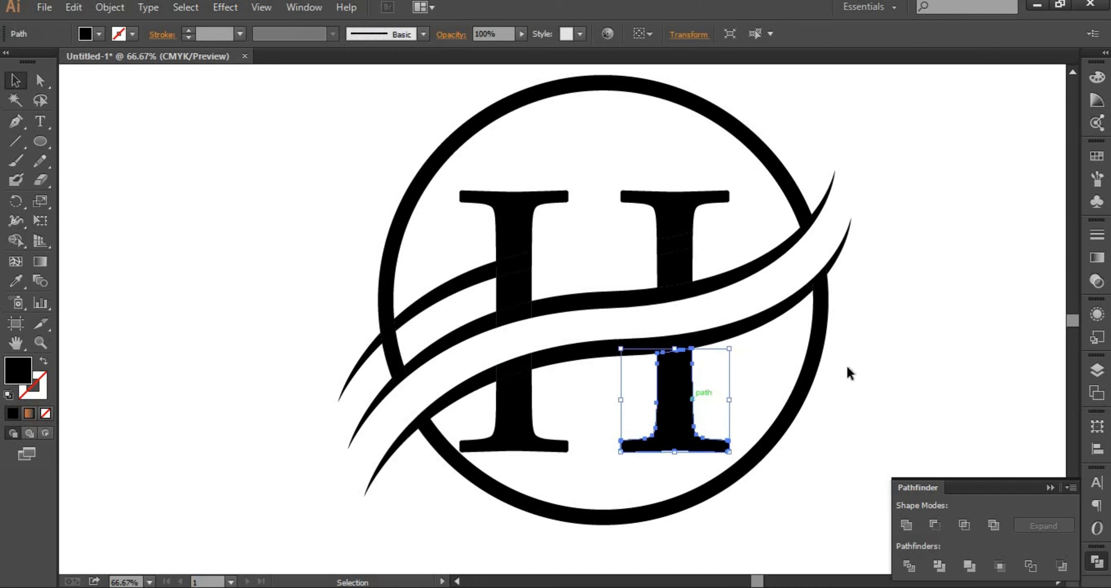
{"action": "left_click", "coordinate": [777, 360]}
{"action": "left_click", "coordinate": [798, 357]}
{"action": "left_click", "coordinate": [800, 355]}
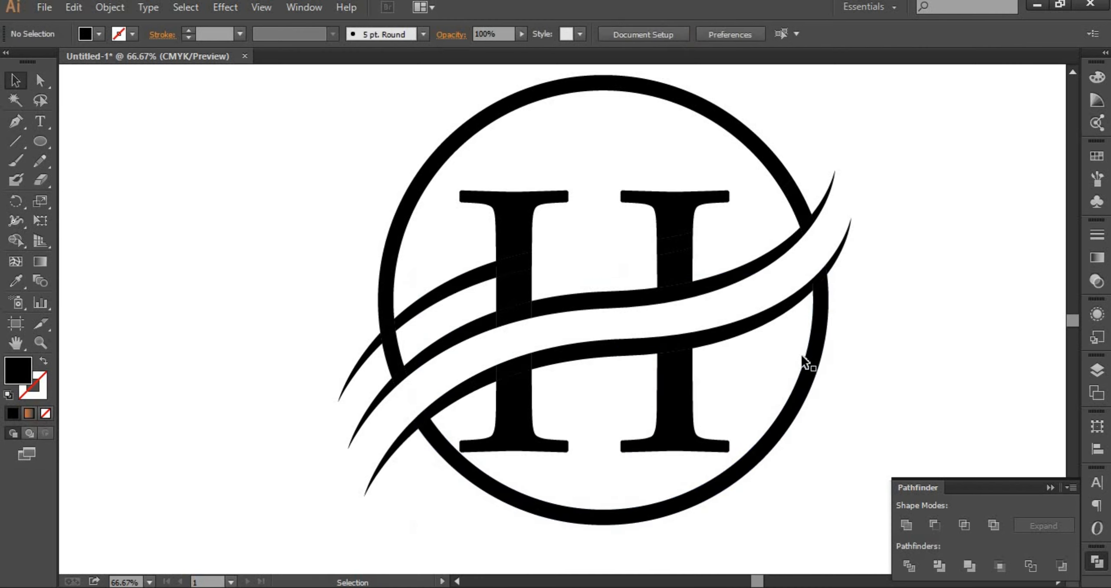
{"action": "left_click", "coordinate": [803, 356]}
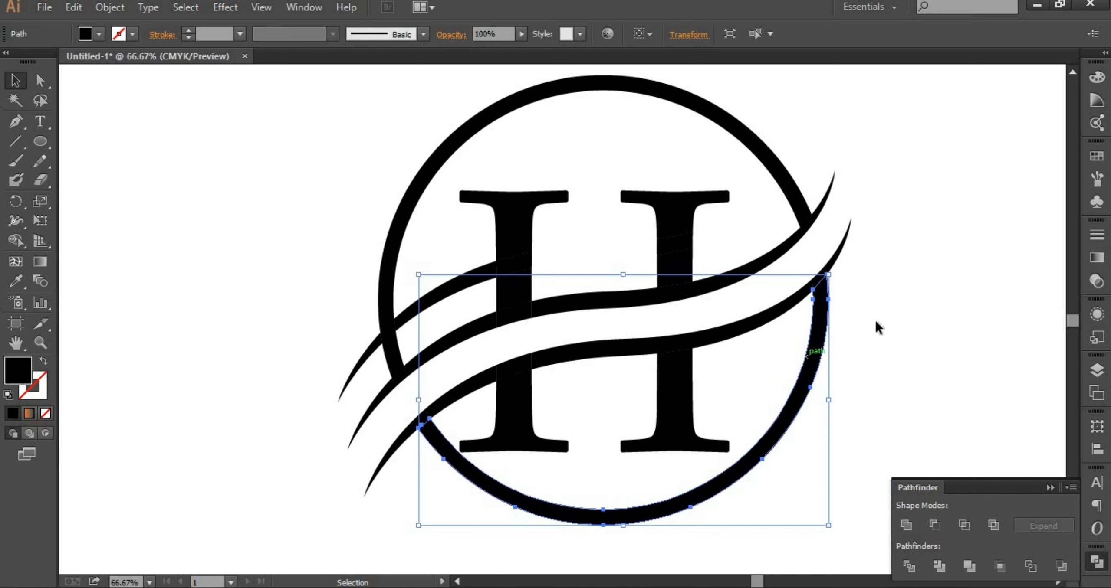
{"action": "left_click", "coordinate": [412, 401]}
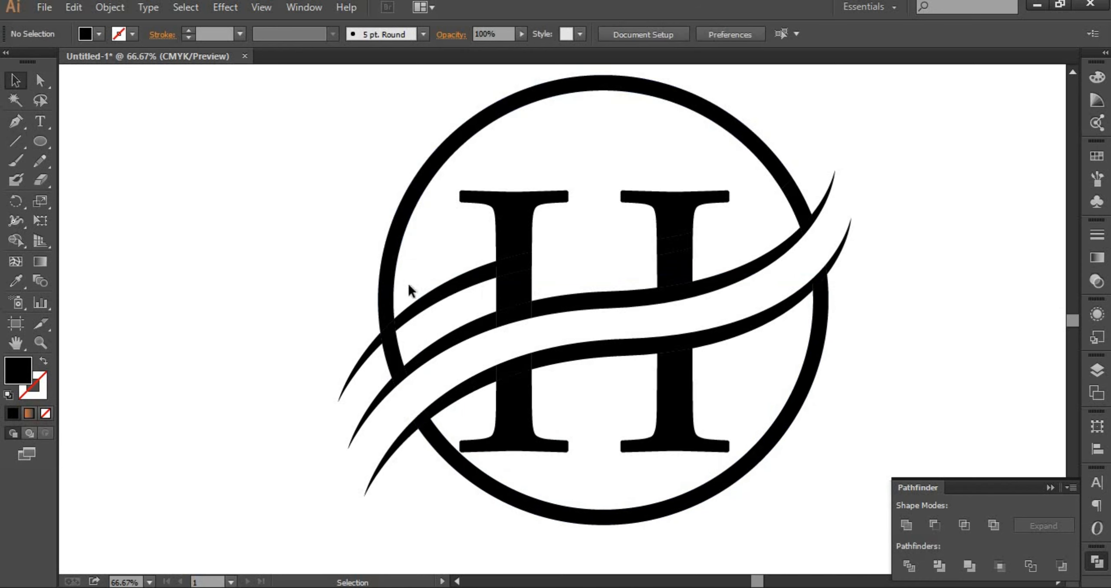
- Draw a short curved cutting path with the Pen tool across the top wave, left of the left stem, with a stroke and no fill
{"action": "left_click", "coordinate": [15, 122]}
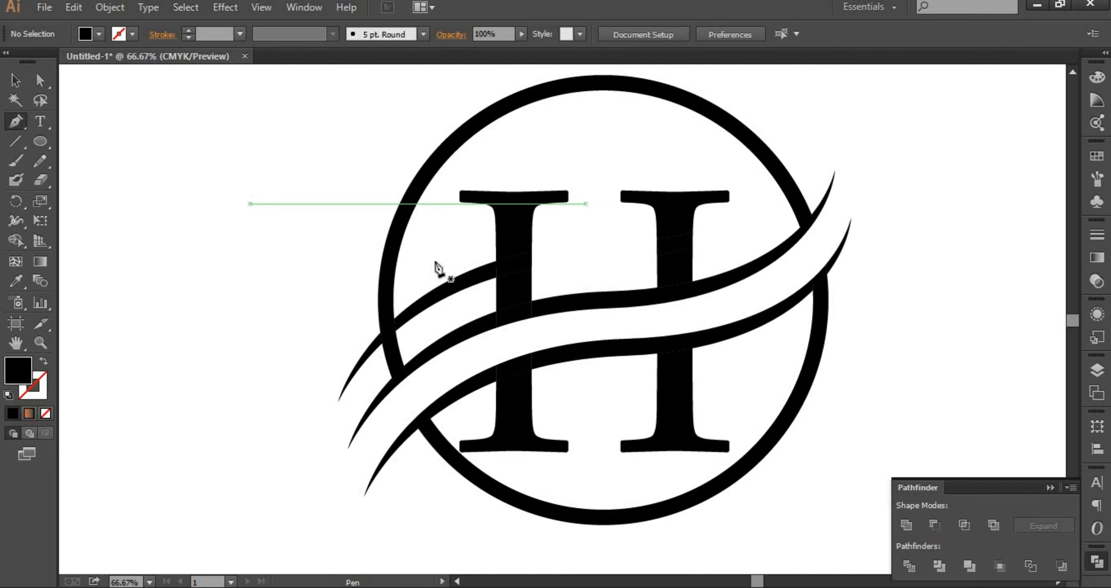
{"action": "left_click", "coordinate": [445, 261]}
{"action": "mouse_move", "coordinate": [444, 301]}
{"action": "left_mouse_down"}
{"action": "mouse_move", "coordinate": [475, 313]}
{"action": "mouse_move", "coordinate": [451, 306]}
{"action": "left_mouse_up"}
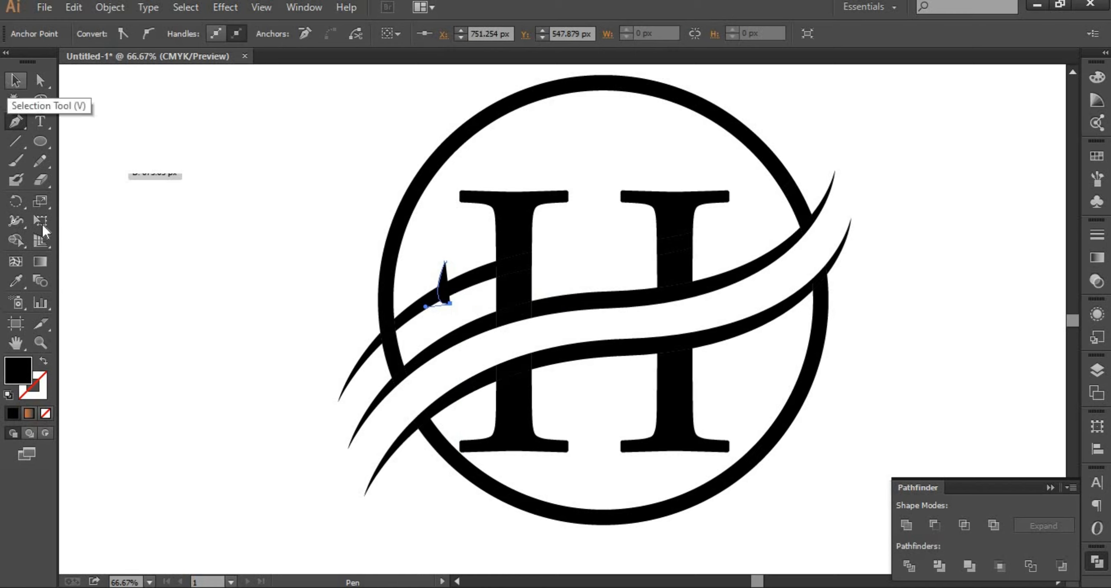
{"action": "left_click", "coordinate": [15, 80]}
{"action": "left_click", "coordinate": [44, 362]}
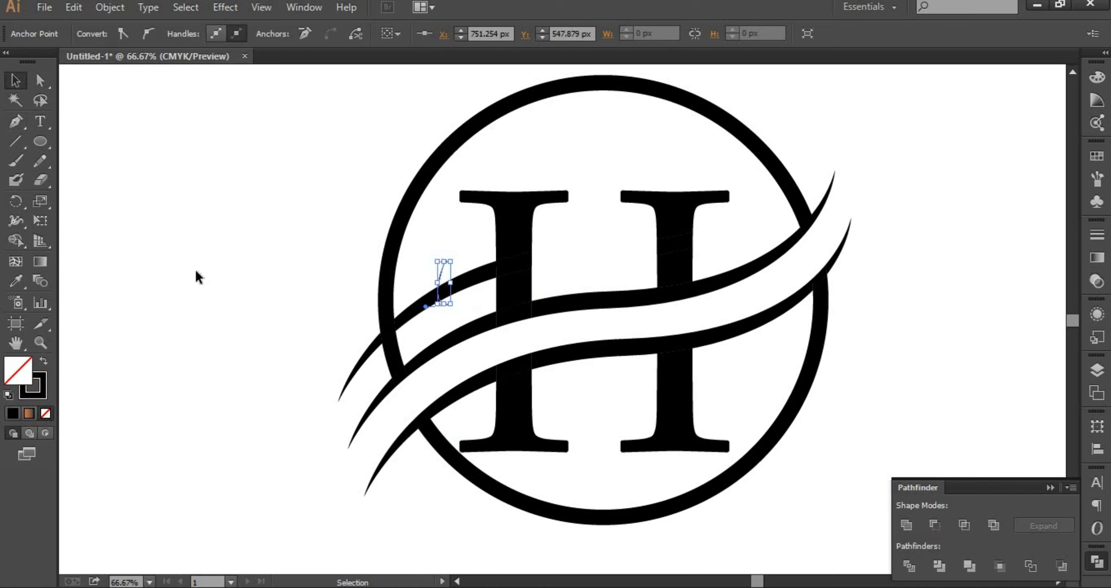
- Divide the logo artwork along the new cutting curve and ungroup the resulting pieces
{"action": "left_click", "coordinate": [260, 158]}
{"action": "left_click_drag", "start_coordinate": [261, 153], "coordinate": [590, 510]}
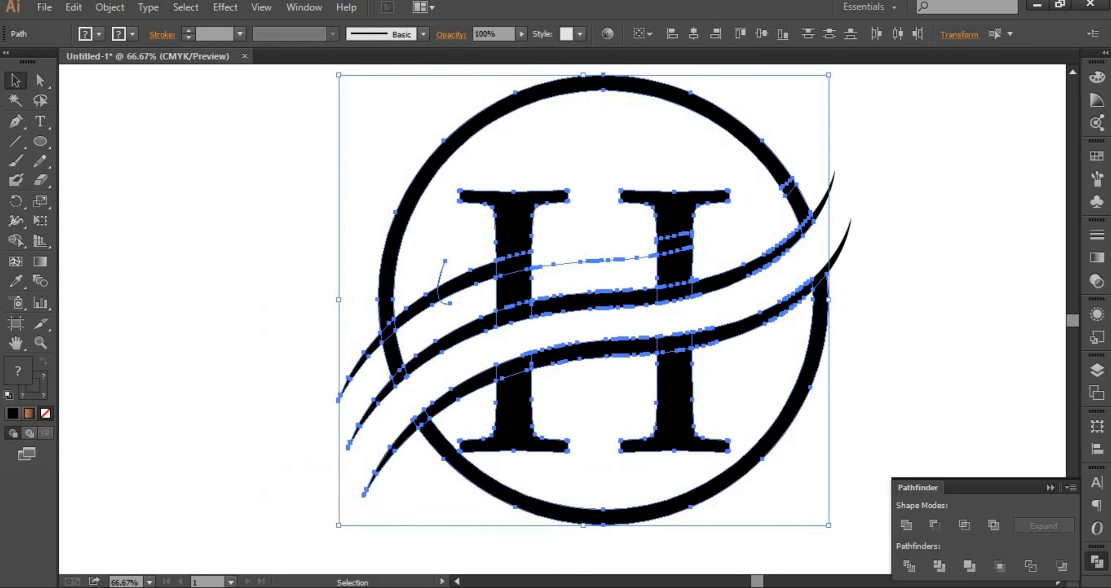
{"action": "left_click", "coordinate": [909, 568]}
{"action": "left_click", "coordinate": [898, 412]}
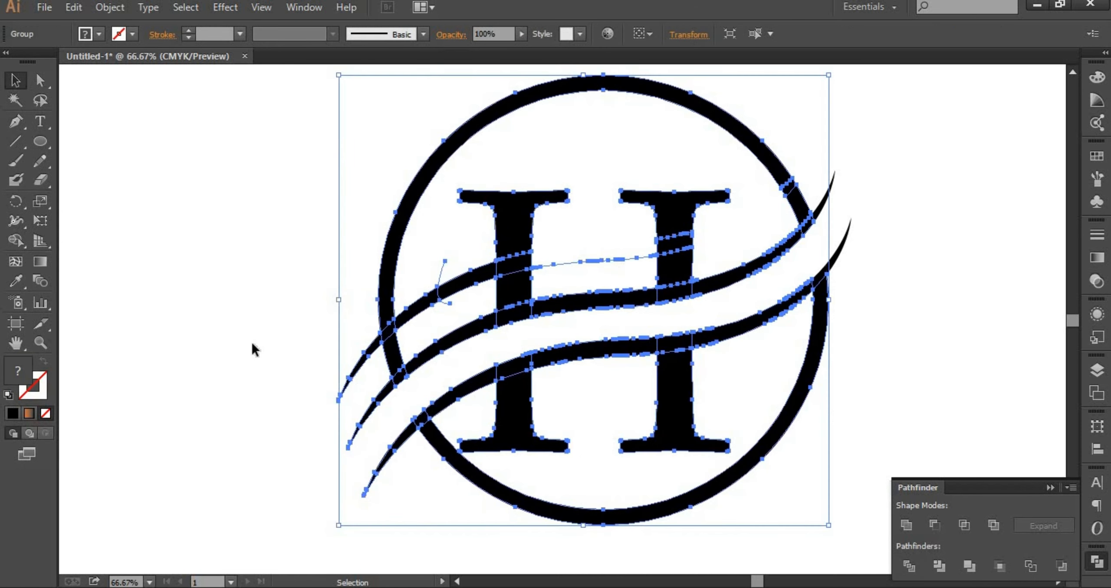
{"action": "left_click", "coordinate": [464, 291]}
{"action": "right_click", "coordinate": [465, 294]}
{"action": "left_click", "coordinate": [514, 387]}
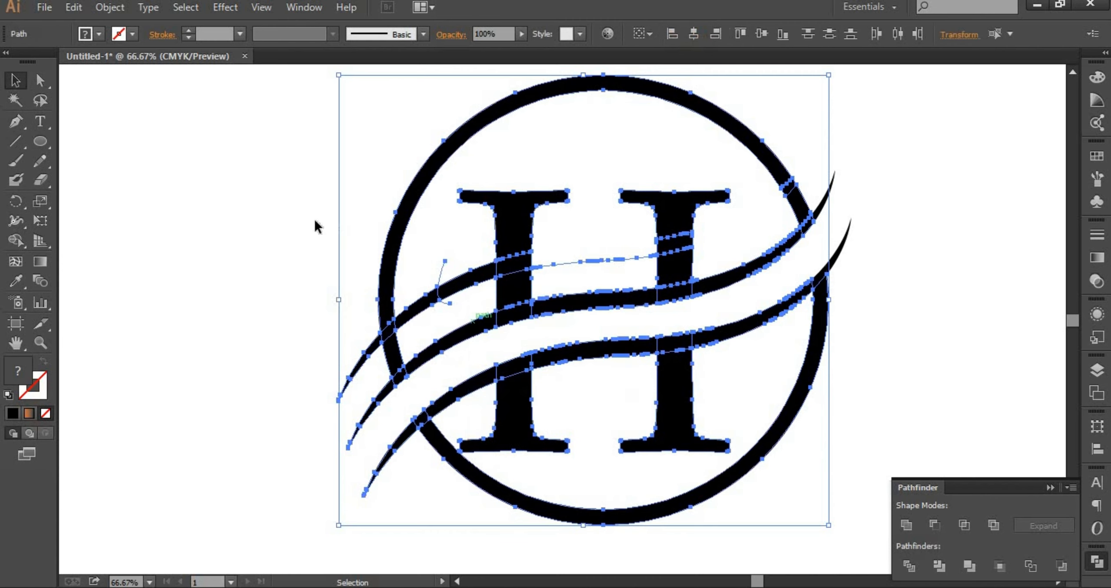
- Delete the top wave's piece between the cutting curve and the left stem, plus the unfilled shapes between the stems and inside the upper ring
{"action": "left_click", "coordinate": [586, 260]}
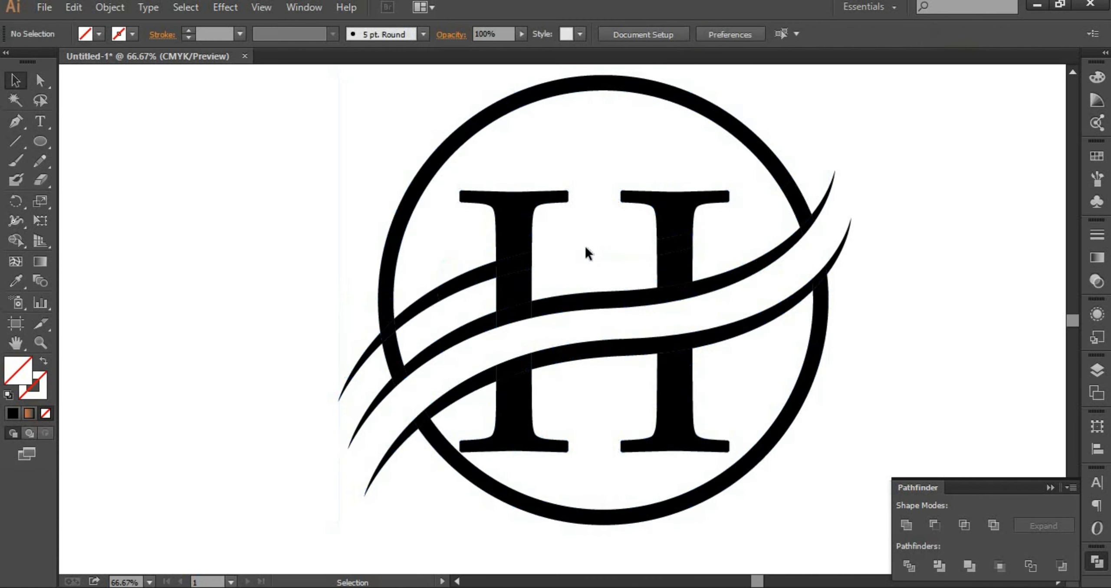
{"action": "left_click_drag", "start_coordinate": [586, 260], "coordinate": [586, 265]}
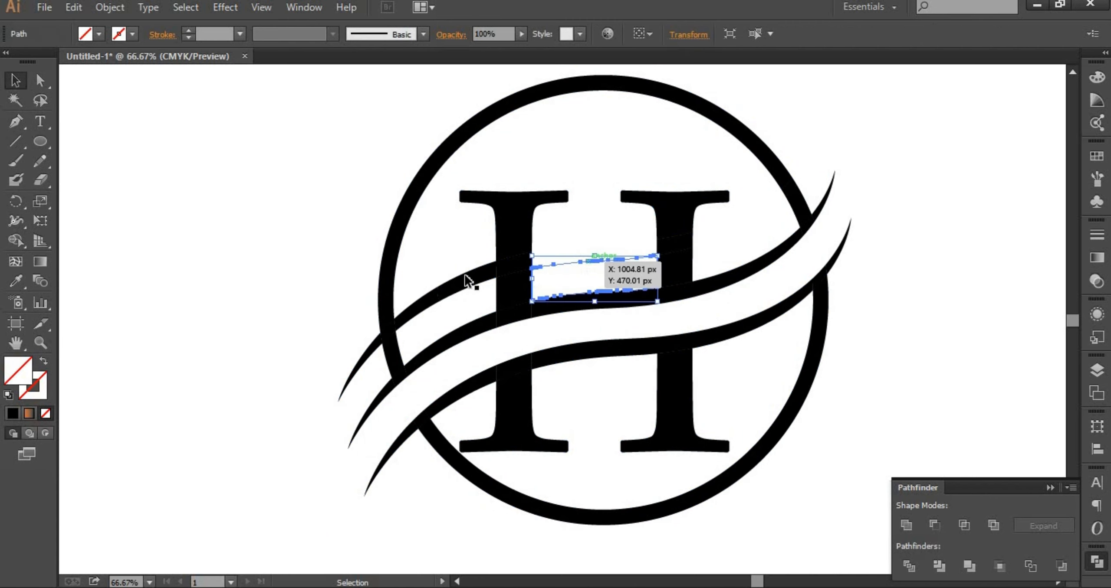
{"action": "key", "text": "Delete"}
{"action": "left_click", "coordinate": [460, 284]}
{"action": "key", "text": "Delete"}
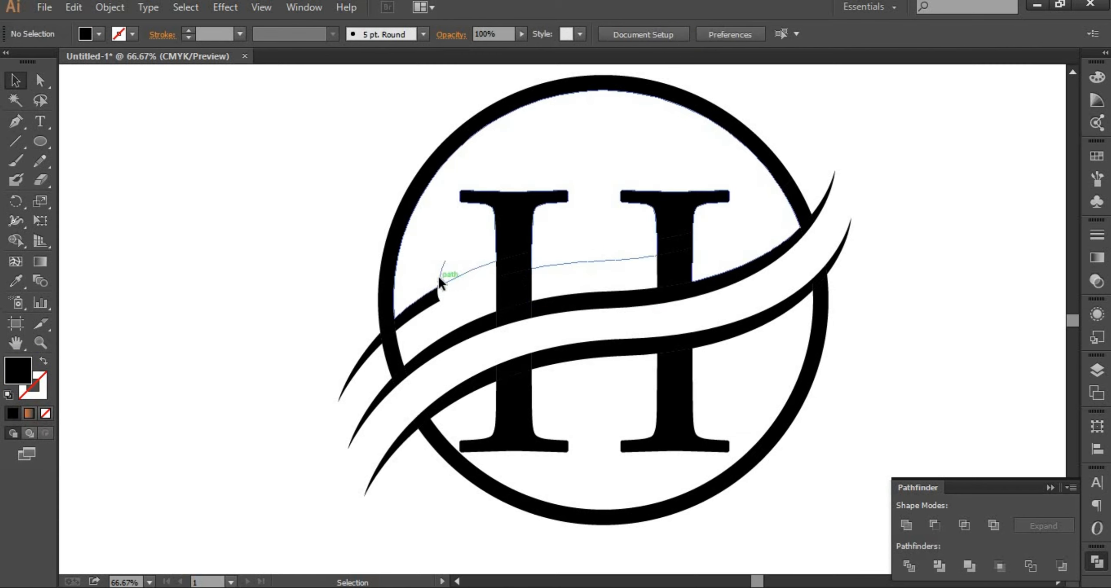
{"action": "left_click", "coordinate": [441, 283]}
{"action": "key", "text": "Delete"}
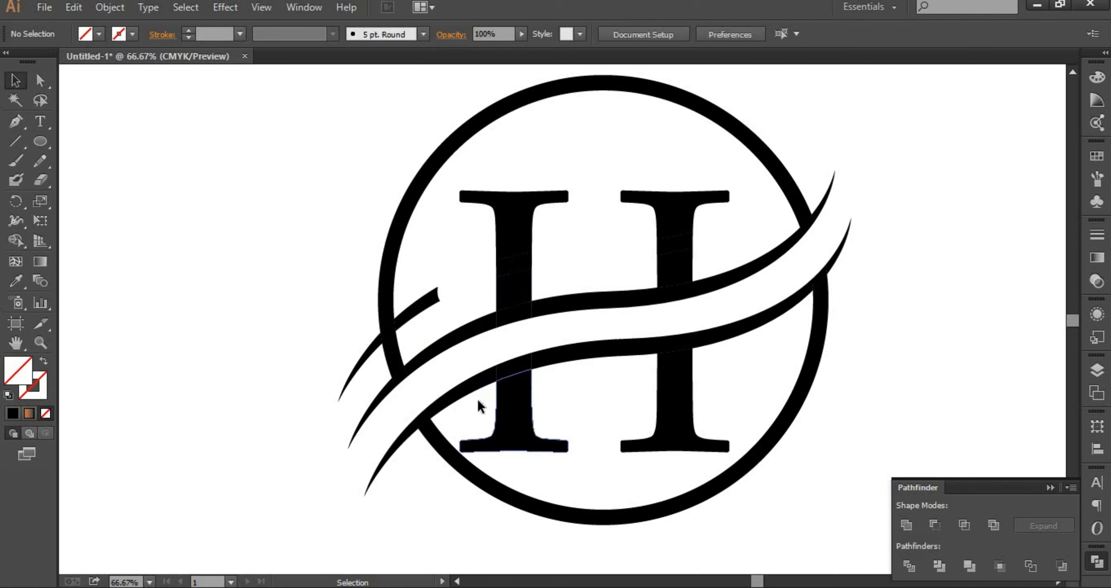
- Delete the unfilled shape between the shortened top wave and the middle wave, left of the left stem
{"action": "left_click_drag", "start_coordinate": [694, 512], "coordinate": [853, 499]}
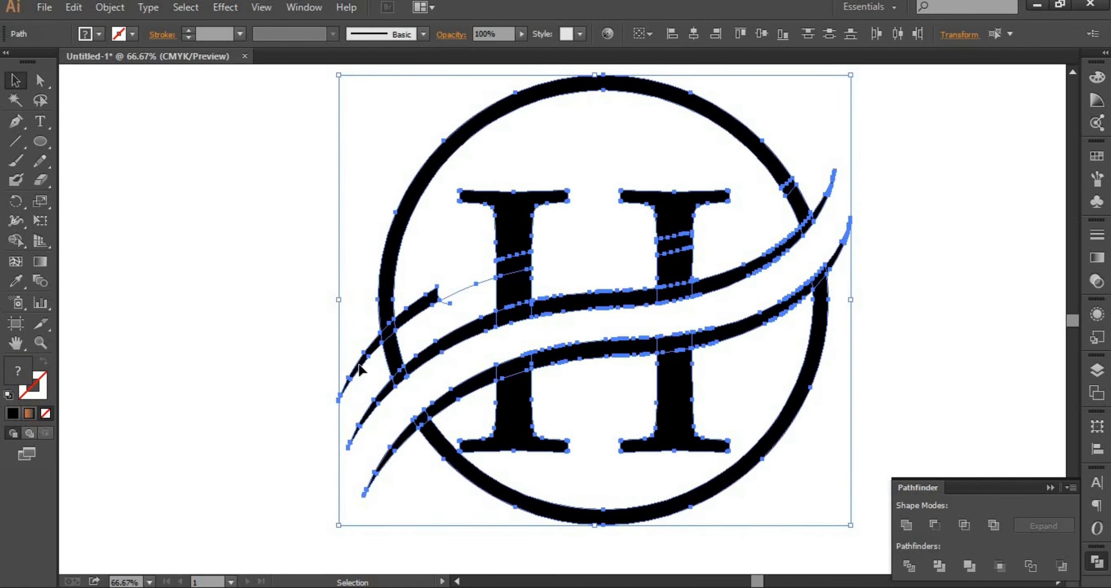
{"action": "left_click", "coordinate": [467, 299]}
{"action": "left_click", "coordinate": [468, 294]}
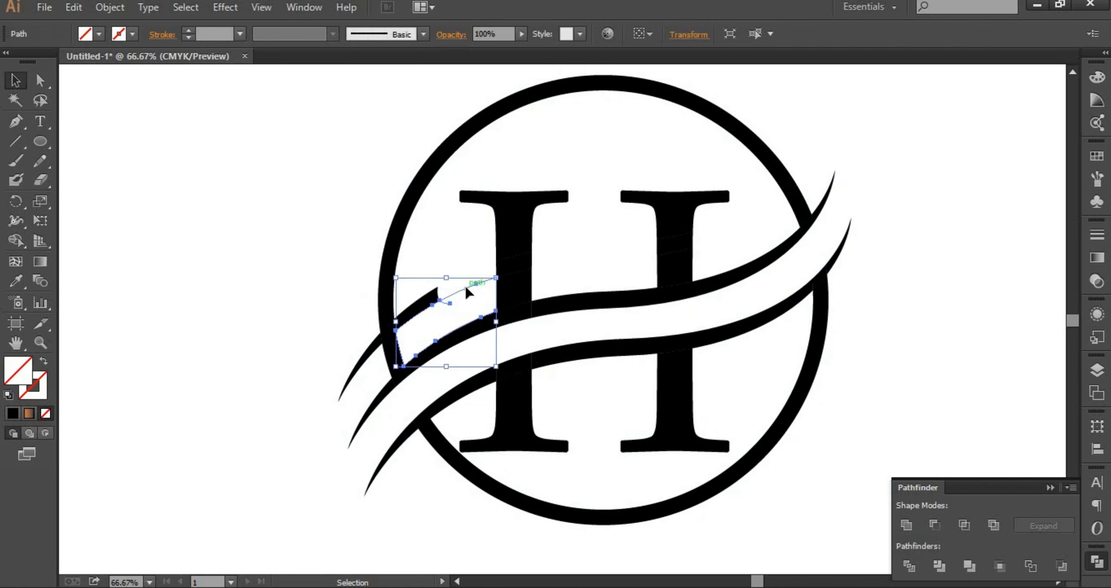
{"action": "left_click", "coordinate": [340, 191]}
- Fill all the logo pieces with the orange-to-black linear gradient
{"action": "left_click_drag", "start_coordinate": [315, 157], "coordinate": [831, 517]}
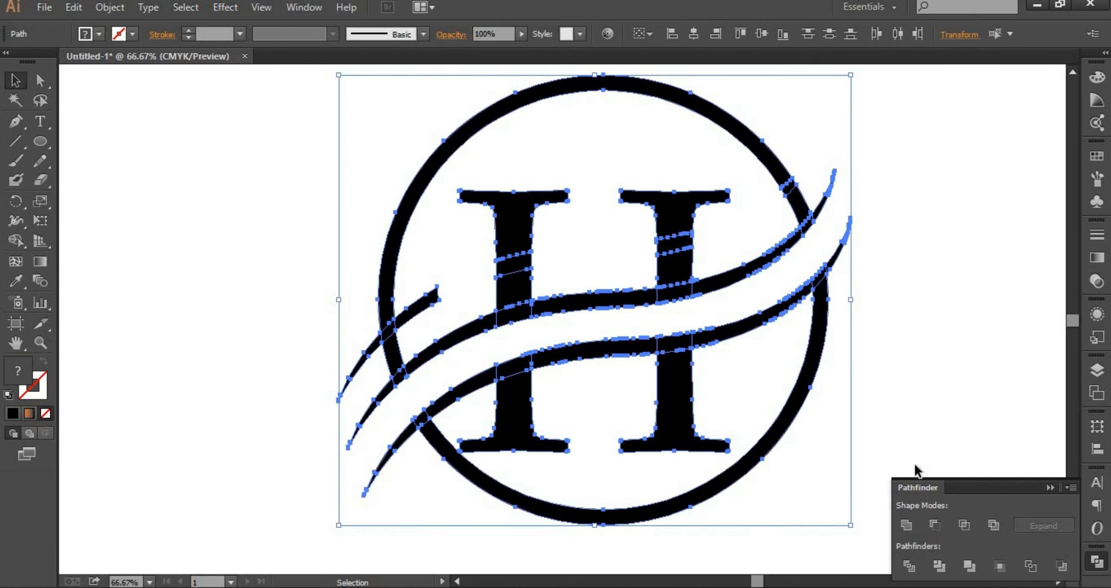
{"action": "left_click", "coordinate": [1097, 258]}
{"action": "left_click", "coordinate": [953, 336]}
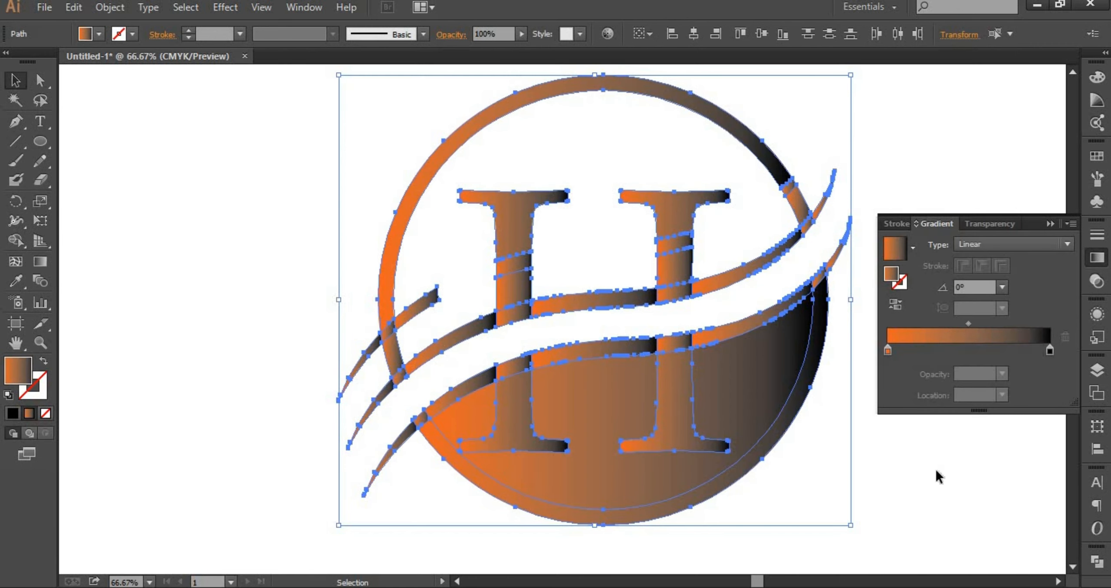
- Delete the gradient-filled background shape inside the lower part of the ring
{"action": "left_click", "coordinate": [894, 467]}
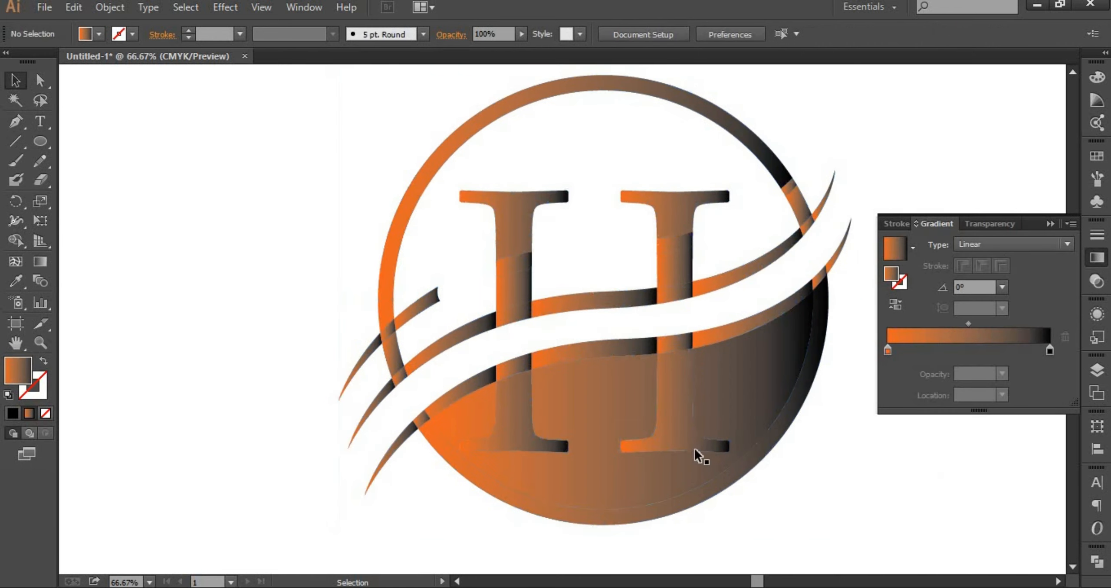
{"action": "left_click", "coordinate": [584, 462]}
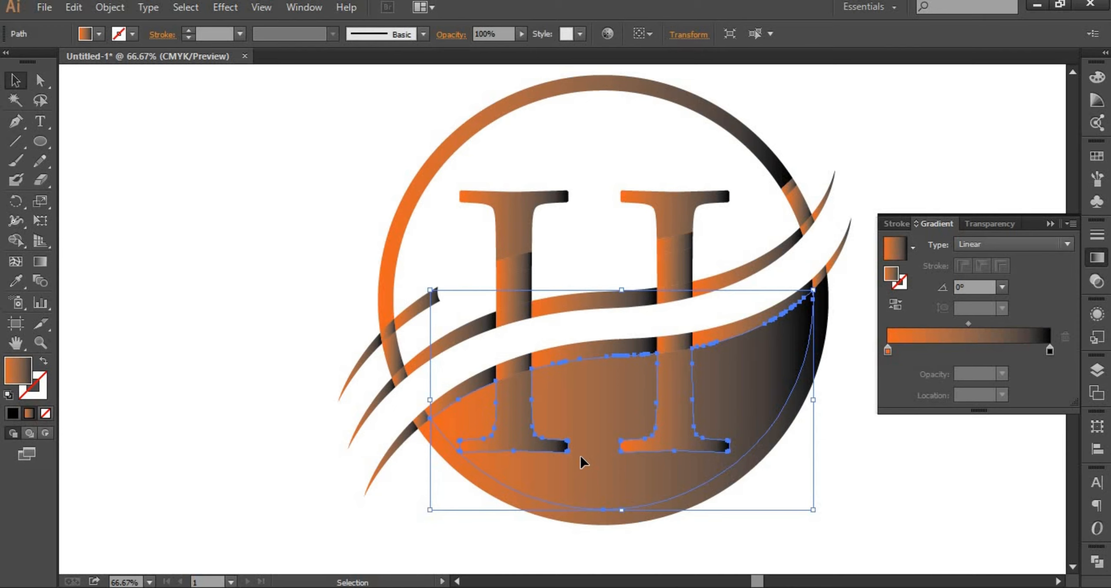
{"action": "key", "text": "Delete"}
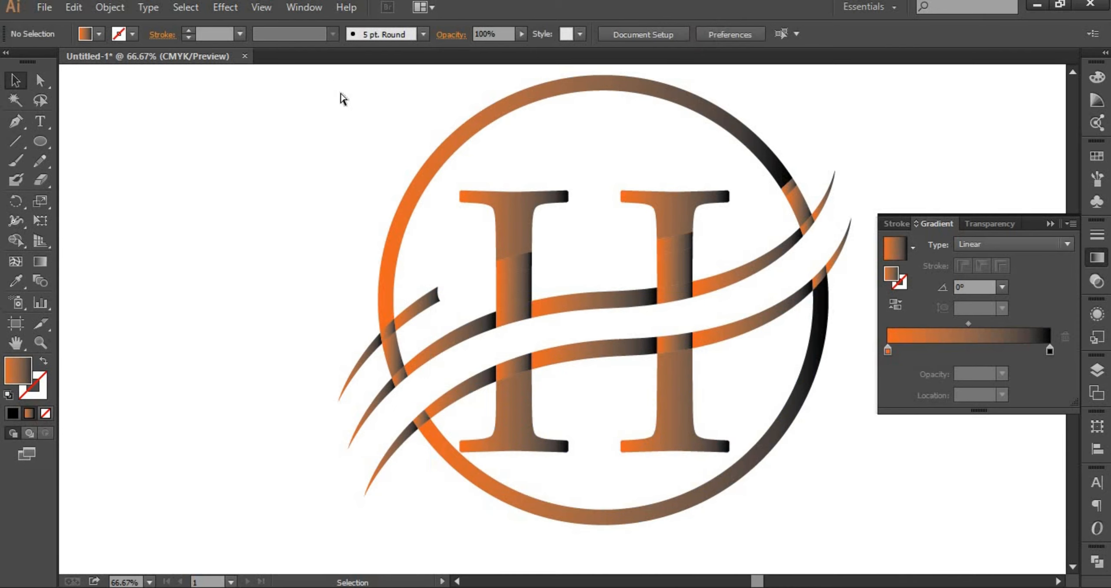
- Select the whole logo and set the gradient's end stop to orange C 0, M 50, Y 100, darkened to deep brown
{"action": "key", "text": "ctrl+minus"}
{"action": "key", "text": "ctrl+minus"}
{"action": "mouse_move", "coordinate": [434, 186]}
{"action": "left_mouse_down"}
{"action": "mouse_move", "coordinate": [697, 426]}
{"action": "mouse_move", "coordinate": [755, 419]}
{"action": "left_mouse_up"}
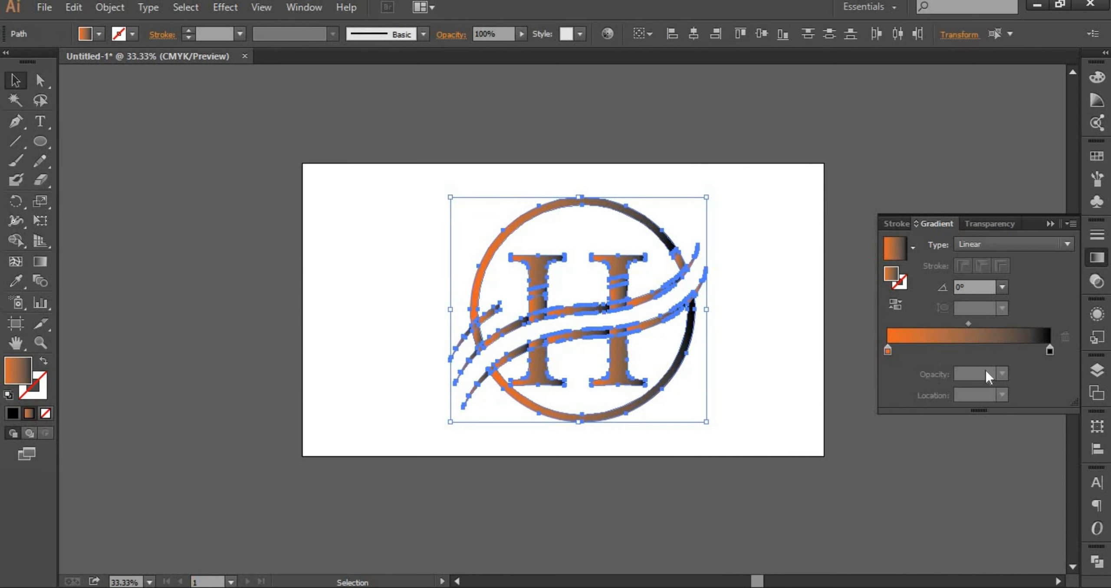
{"action": "double_click", "coordinate": [1050, 351]}
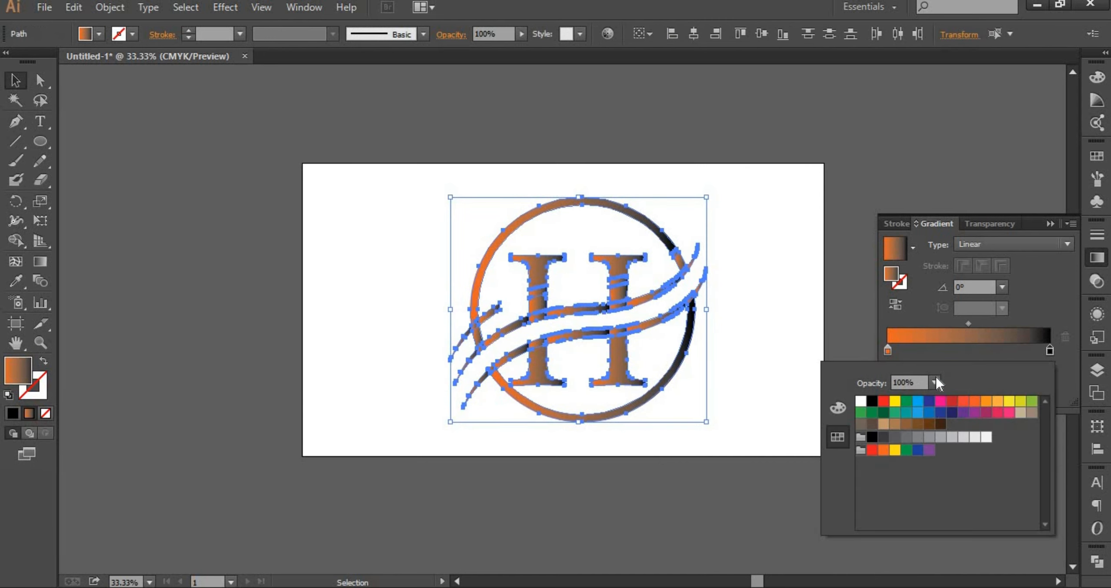
{"action": "left_click", "coordinate": [883, 451]}
{"action": "left_click", "coordinate": [837, 408]}
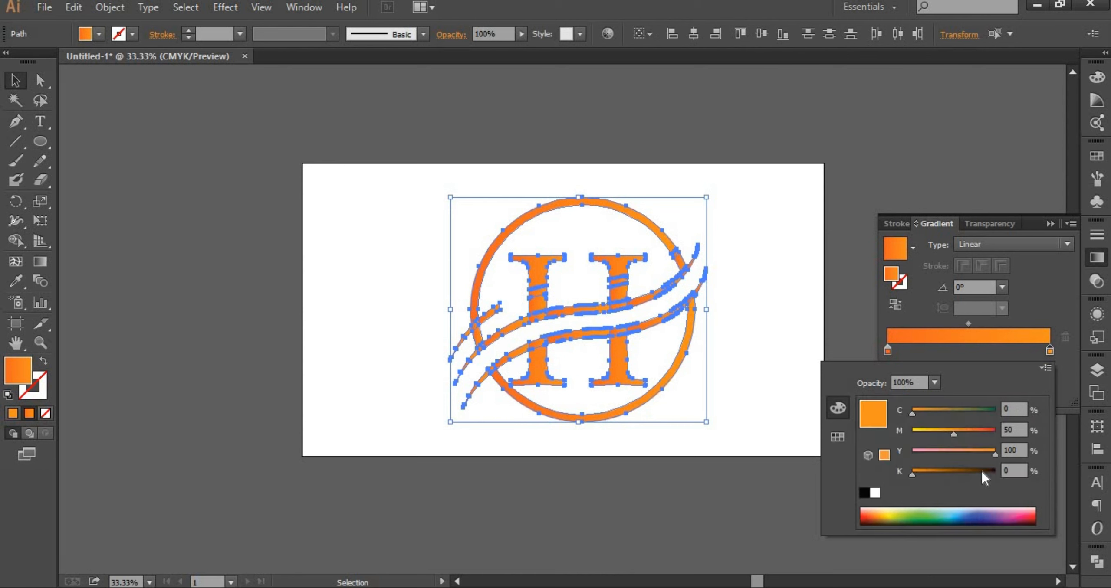
{"action": "left_click", "coordinate": [982, 473]}
- Set the gradient's start stop to a dark brown of C 0, M 35, Y 85, K 82
{"action": "double_click", "coordinate": [887, 351]}
{"action": "left_click_drag", "start_coordinate": [958, 475], "coordinate": [987, 476]}
{"action": "left_click", "coordinate": [837, 437]}
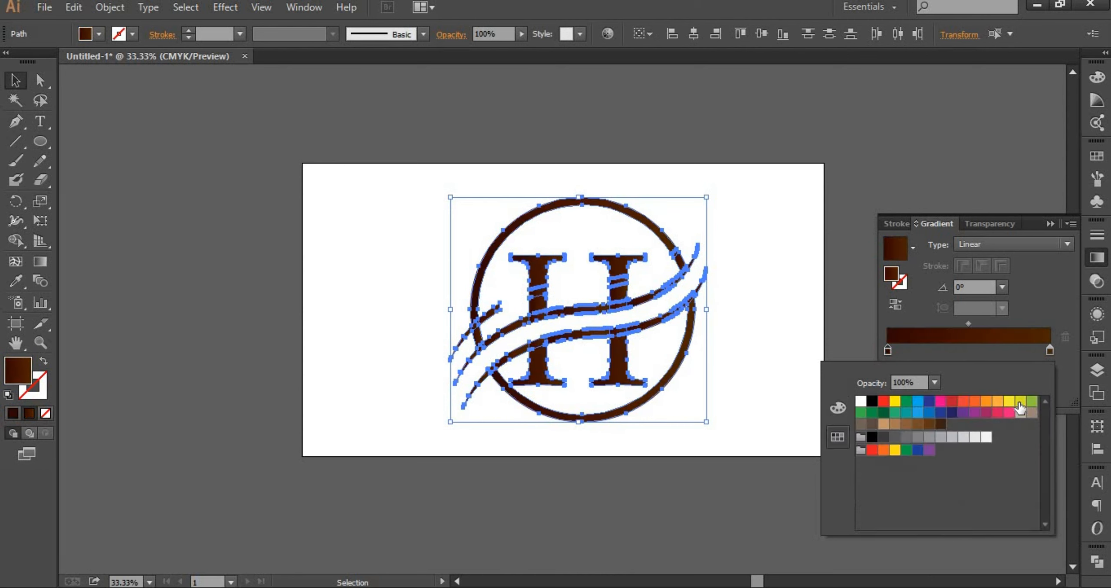
{"action": "left_click", "coordinate": [997, 402]}
{"action": "left_click", "coordinate": [836, 410]}
{"action": "left_click", "coordinate": [982, 473]}
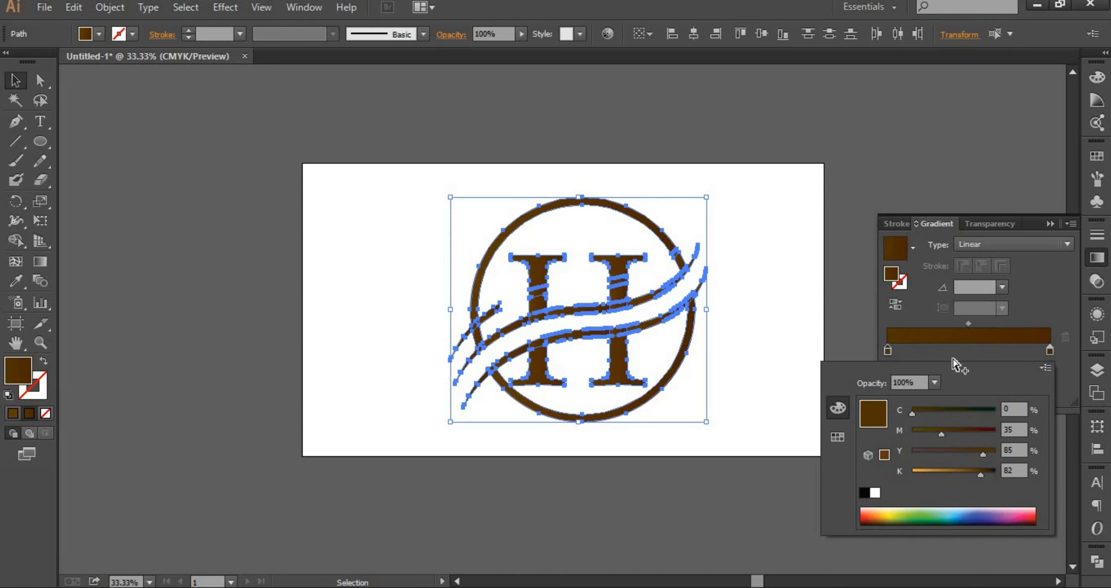
- Set the black value of the gradient's end stop to 87%
{"action": "left_click", "coordinate": [949, 351]}
{"action": "double_click", "coordinate": [950, 350]}
{"action": "left_click_drag", "start_coordinate": [927, 471], "coordinate": [919, 471]}
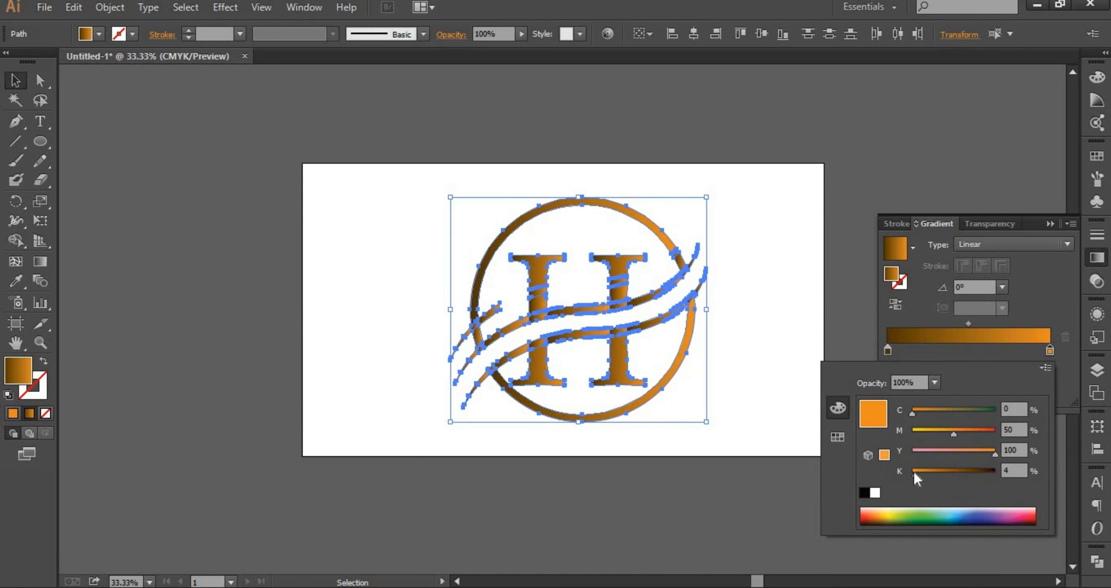
{"action": "left_click", "coordinate": [985, 473]}
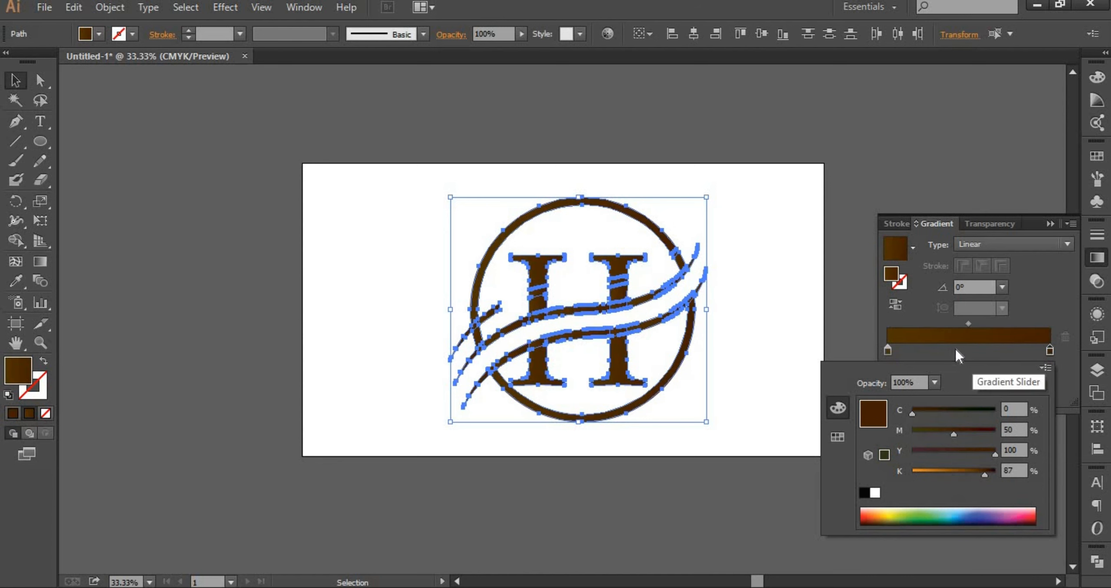
- Add a gradient stop at about 41.87% and lighten it to golden orange with a black value of 24%
{"action": "left_click", "coordinate": [956, 351]}
{"action": "double_click", "coordinate": [956, 351]}
{"action": "left_click_drag", "start_coordinate": [939, 471], "coordinate": [931, 471]}
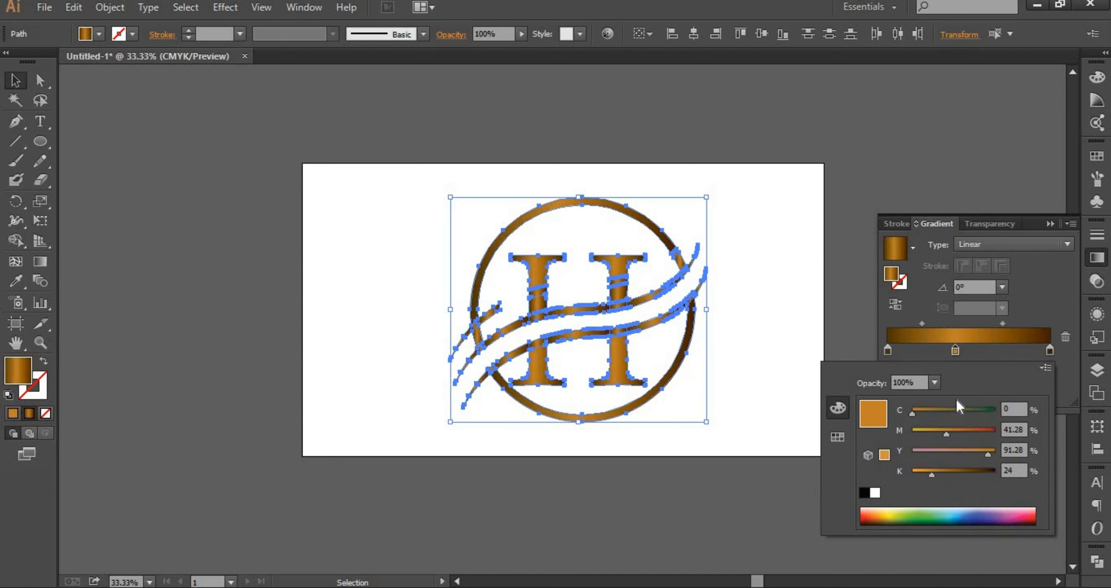
{"action": "left_click", "coordinate": [994, 355]}
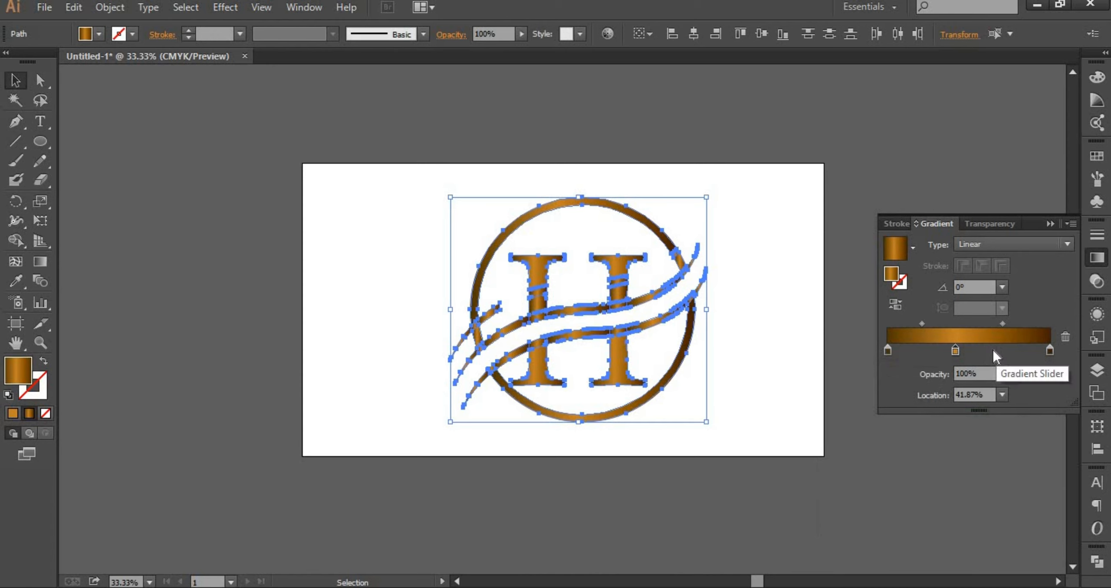
- Add another gradient stop at about 64.53% with a black value of 21% and deselect the artwork
{"action": "double_click", "coordinate": [993, 352]}
{"action": "left_click_drag", "start_coordinate": [930, 471], "coordinate": [923, 465]}
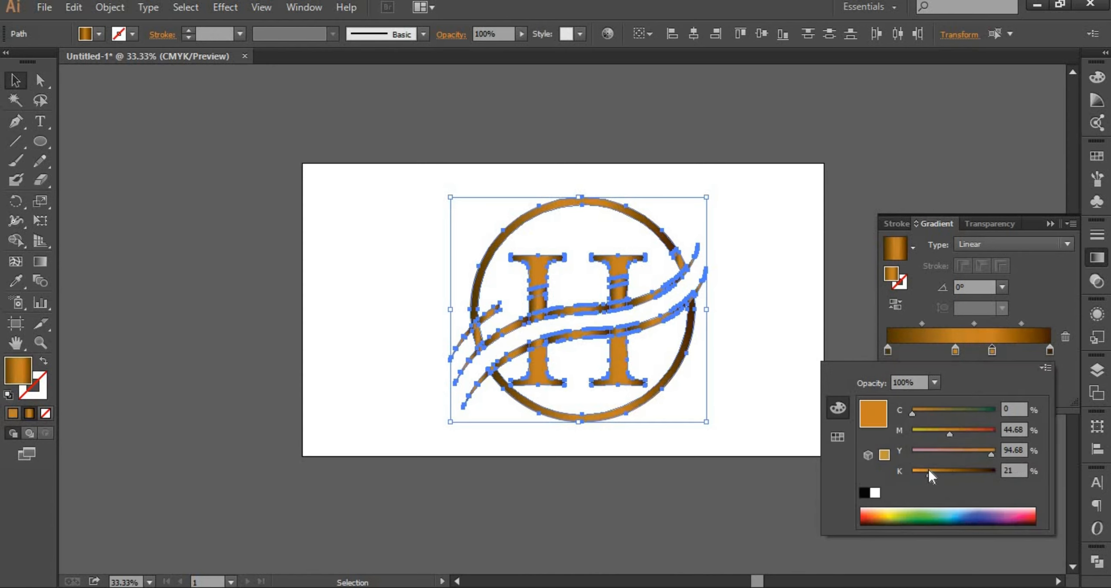
{"action": "left_click", "coordinate": [864, 191]}
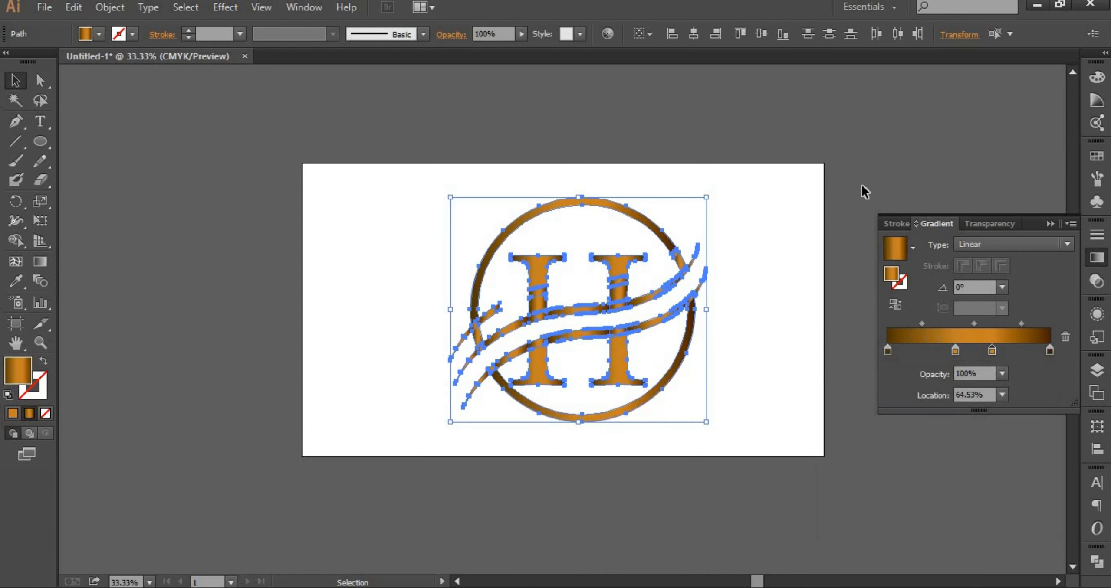
{"action": "left_click", "coordinate": [854, 122]}
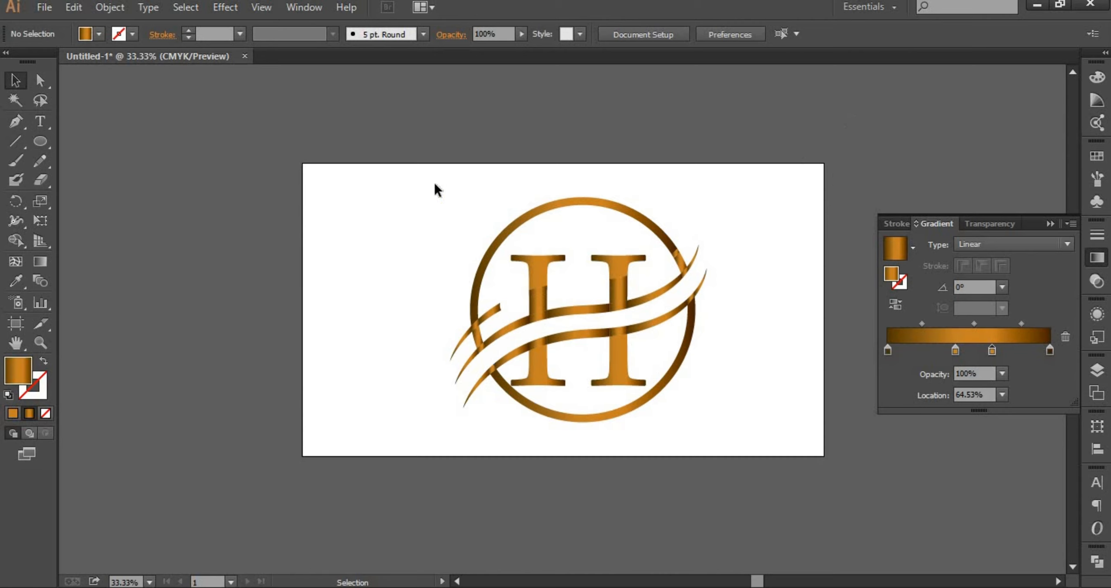
- Group all the letter, ring and wave pieces of the logo into one object
{"action": "left_click_drag", "start_coordinate": [429, 179], "coordinate": [712, 426]}
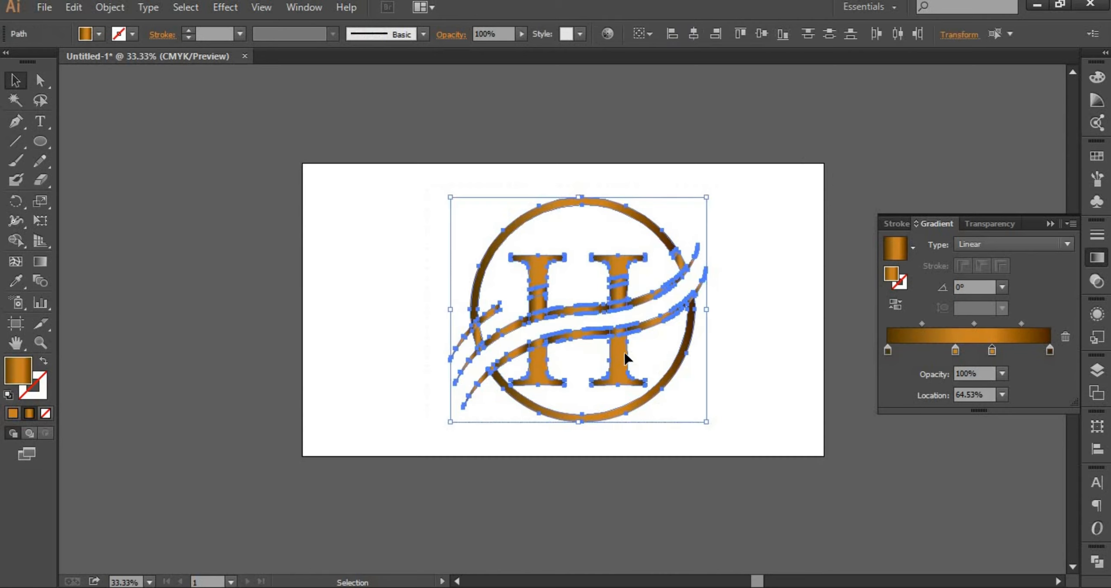
{"action": "right_click", "coordinate": [674, 263]}
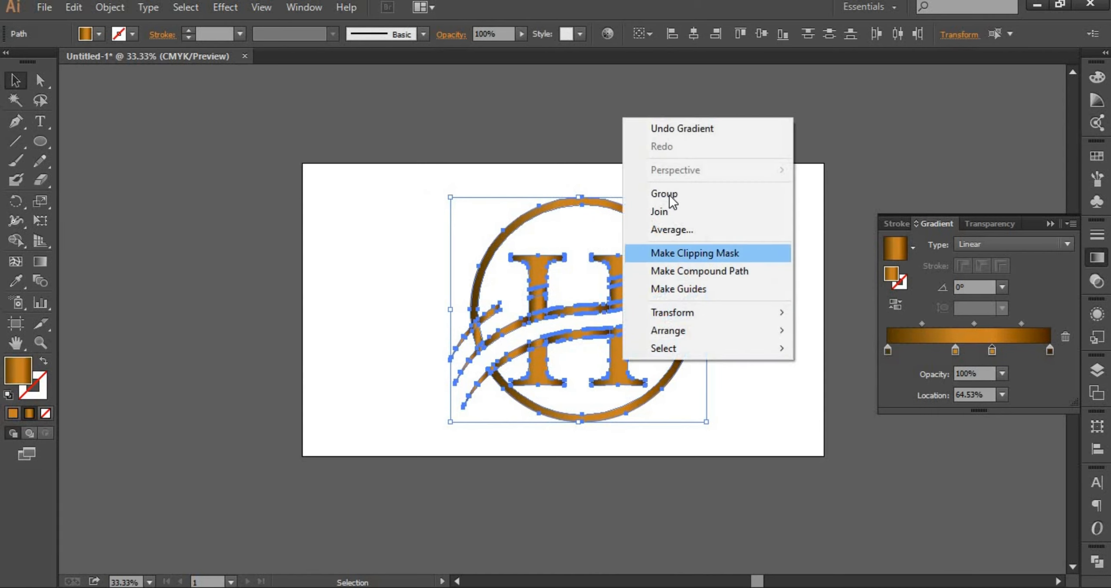
{"action": "left_click", "coordinate": [647, 193]}
{"action": "left_click", "coordinate": [694, 367]}
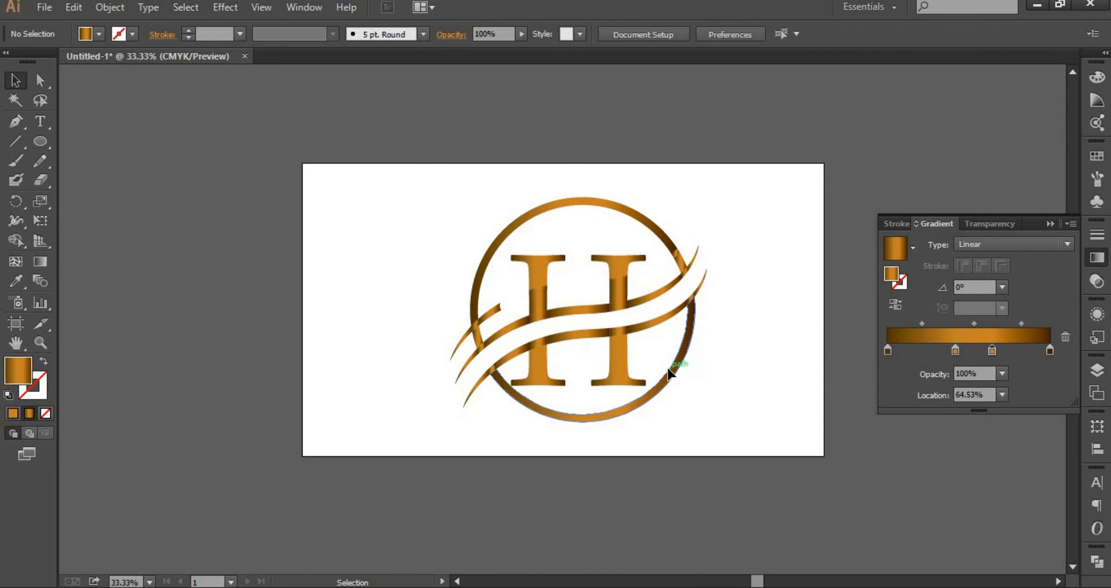
- Move the grouped logo about 88 px left and 60 px up on the artboard
{"action": "left_click", "coordinate": [670, 375]}
{"action": "left_click_drag", "start_coordinate": [647, 368], "coordinate": [627, 351]}
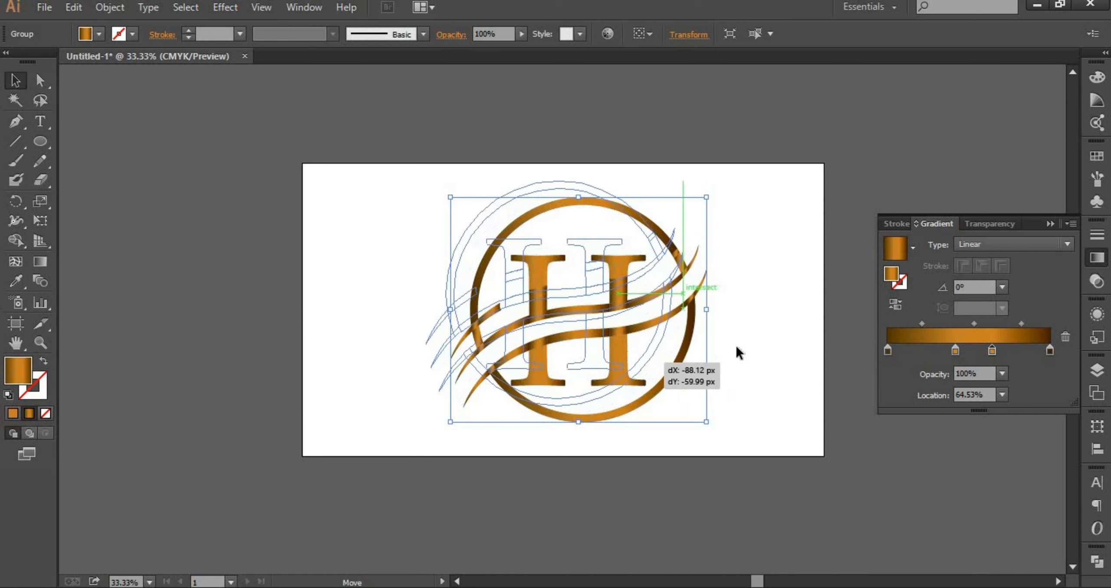
{"action": "left_click", "coordinate": [726, 377]}
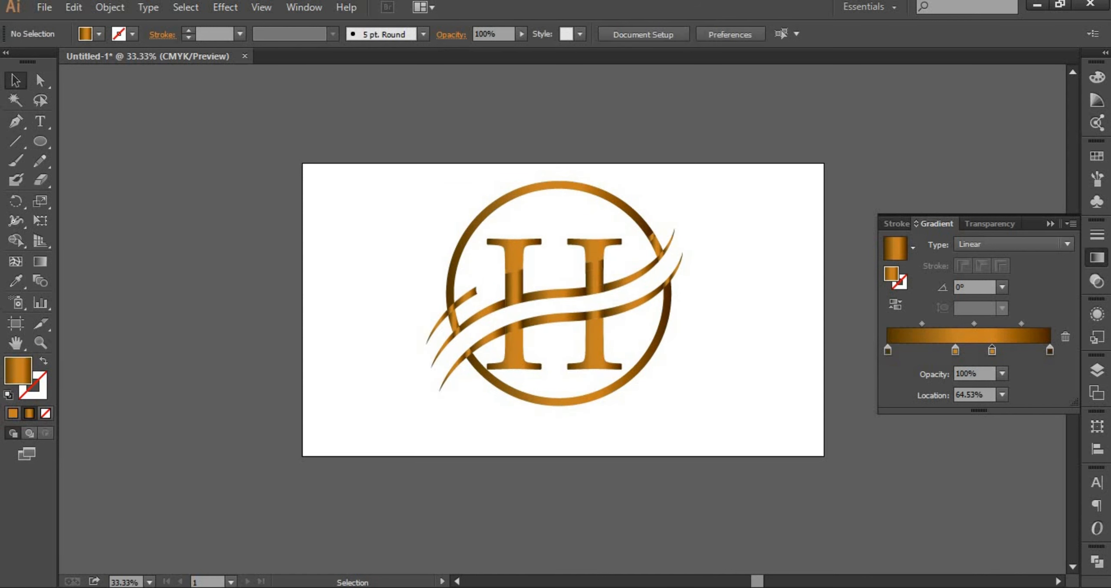
- Export the logo through Save for Web as a transparent 1920 × 1080 px PNG-24 named 2.0 in the pinned personal folder
{"action": "left_click", "coordinate": [629, 368]}
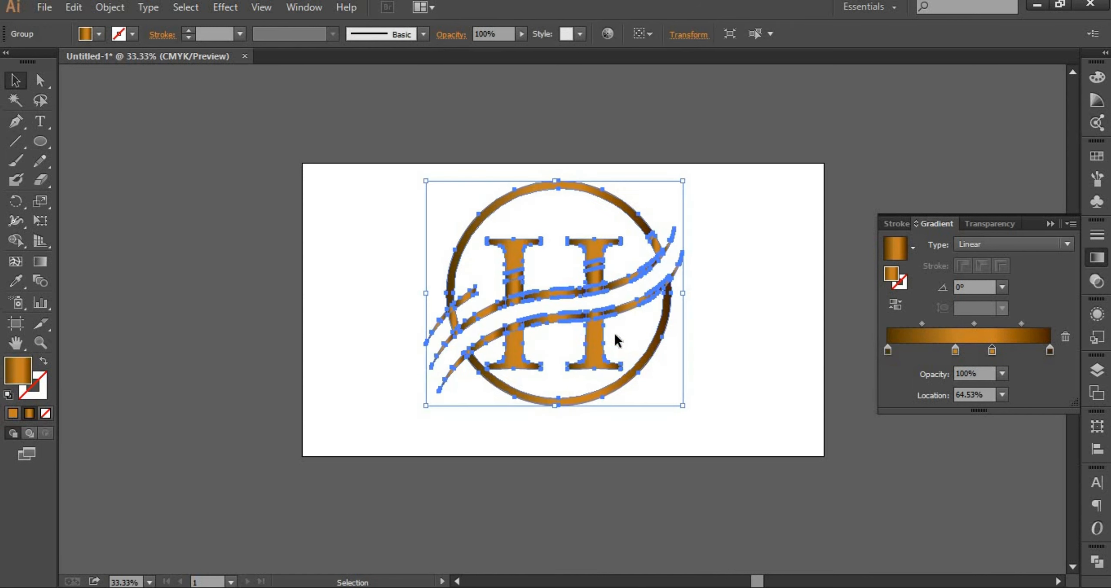
{"action": "key", "text": "ctrl+shift+alt"}
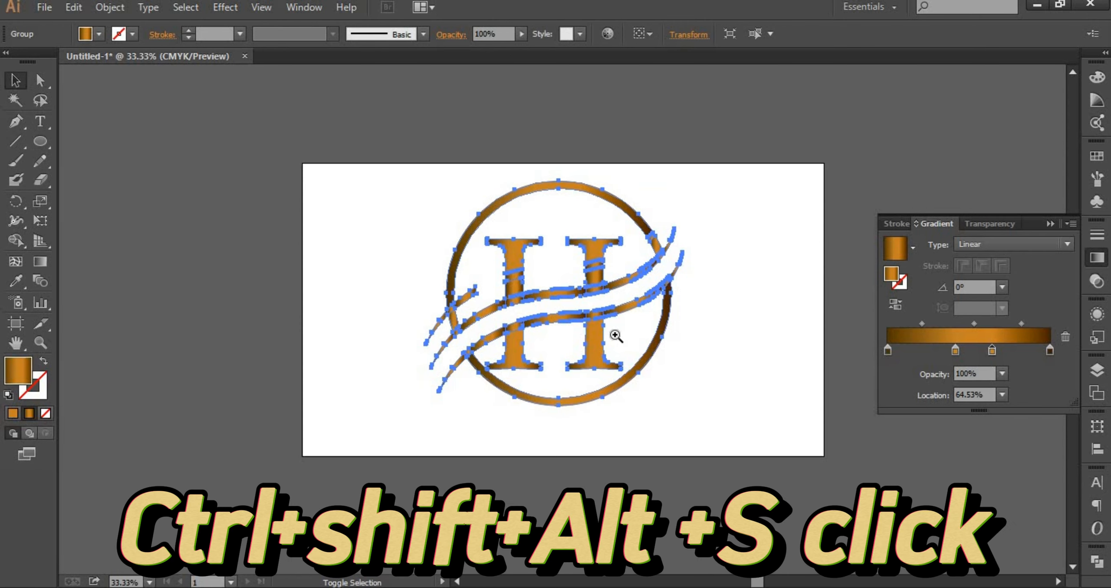
{"action": "key", "text": "ctrl+shift+alt+s"}
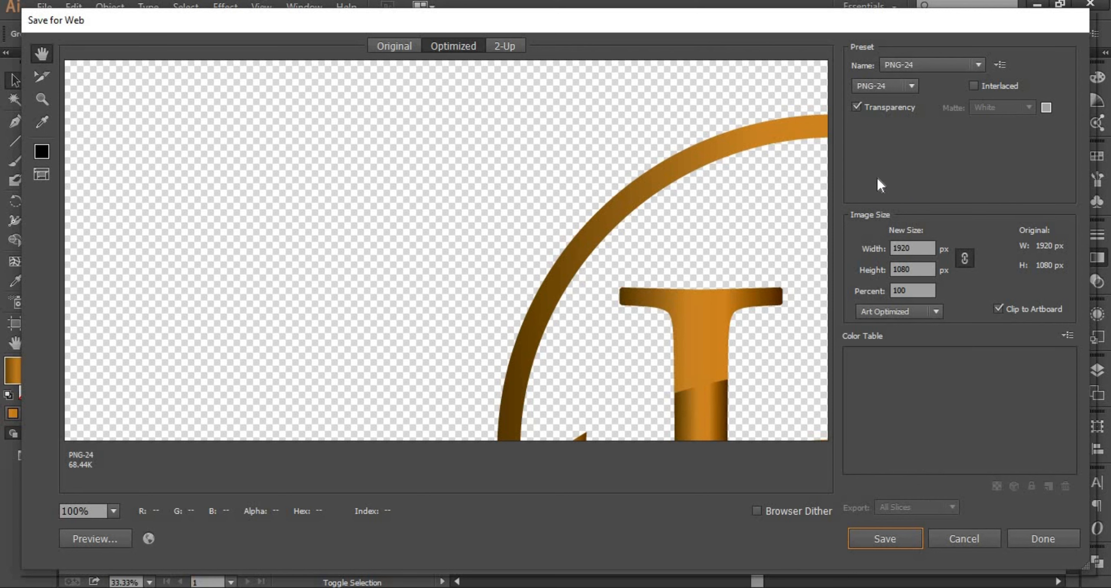
{"action": "left_click", "coordinate": [885, 538]}
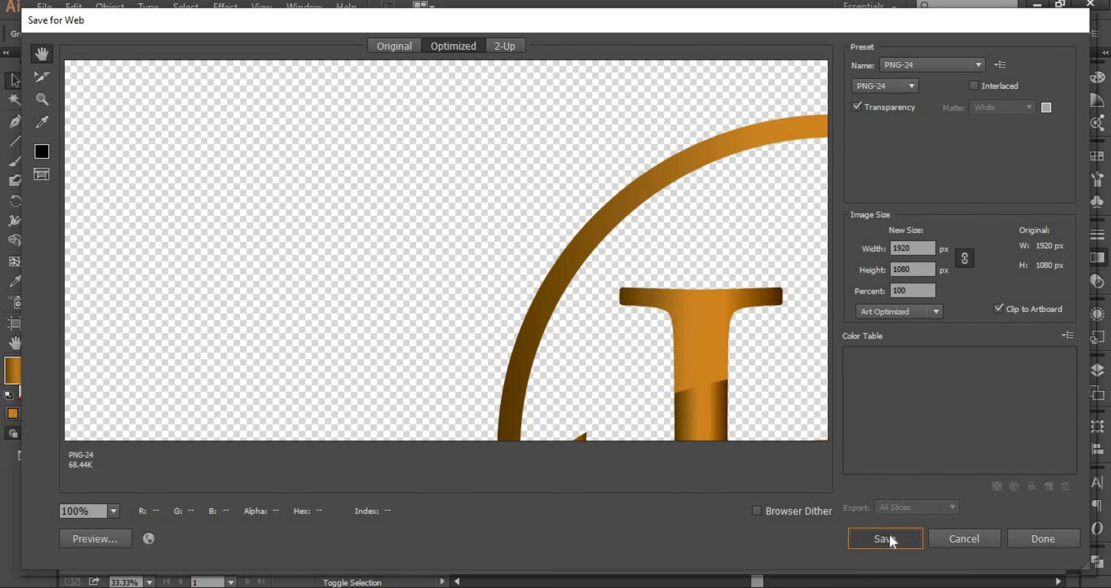
{"action": "left_click", "coordinate": [79, 124]}
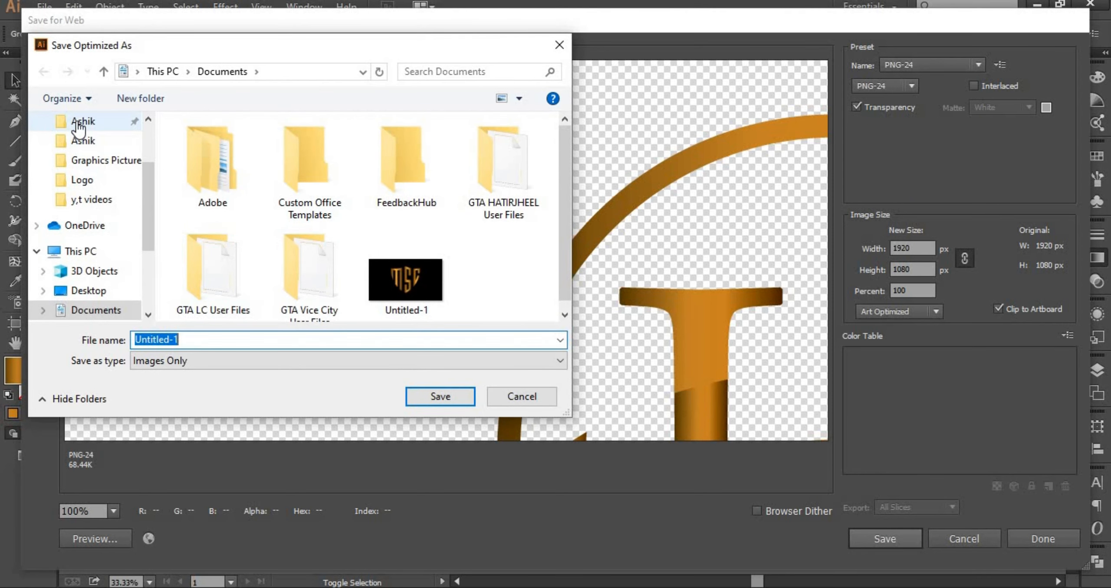
{"action": "left_click", "coordinate": [174, 339]}
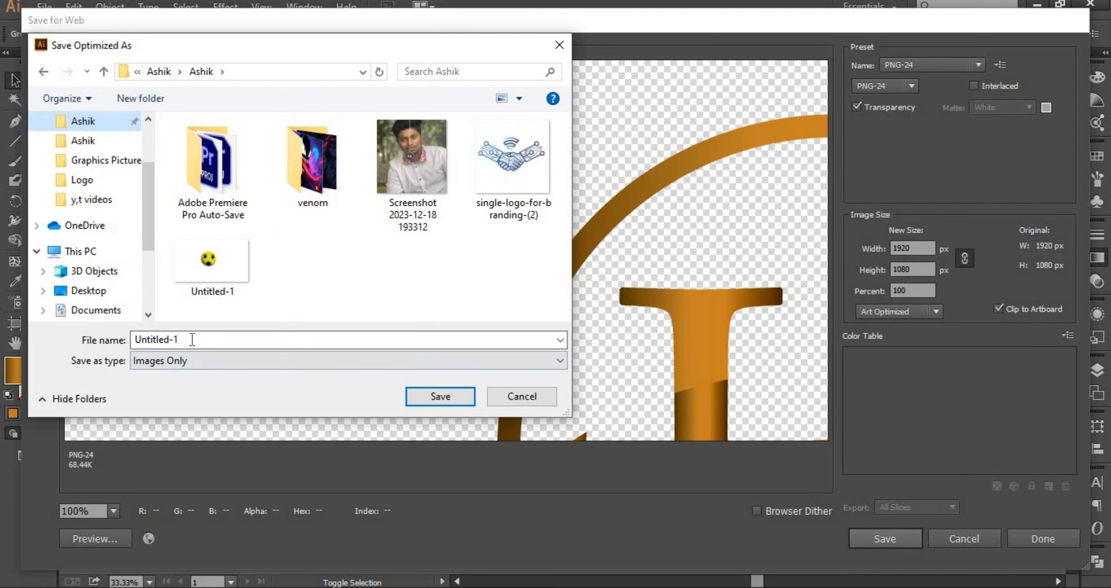
{"action": "double_click", "coordinate": [192, 339]}
{"action": "key", "text": "BackSpace"}
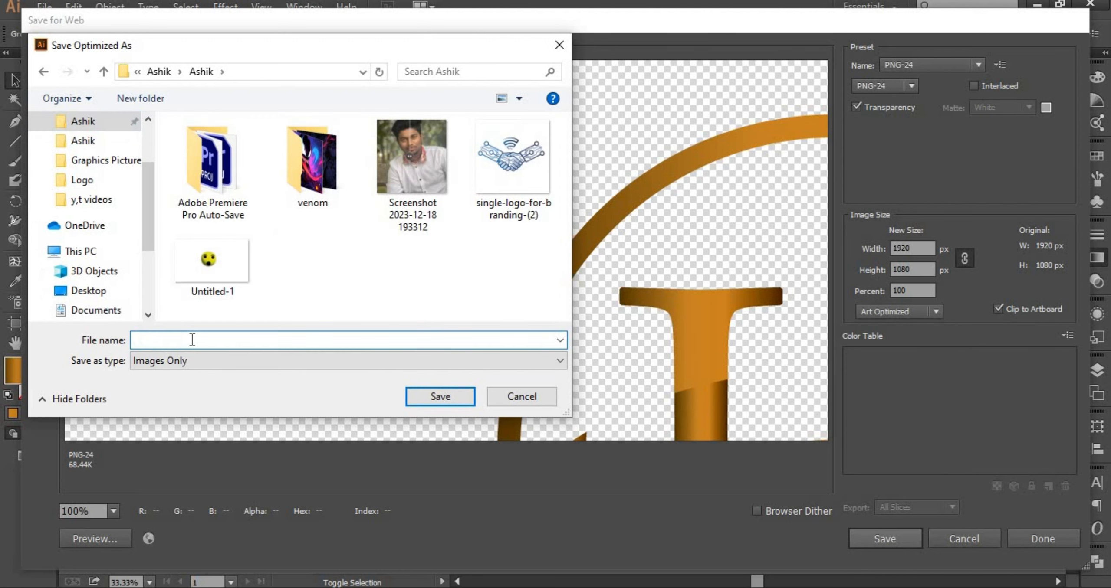
{"action": "type", "text": "2"}
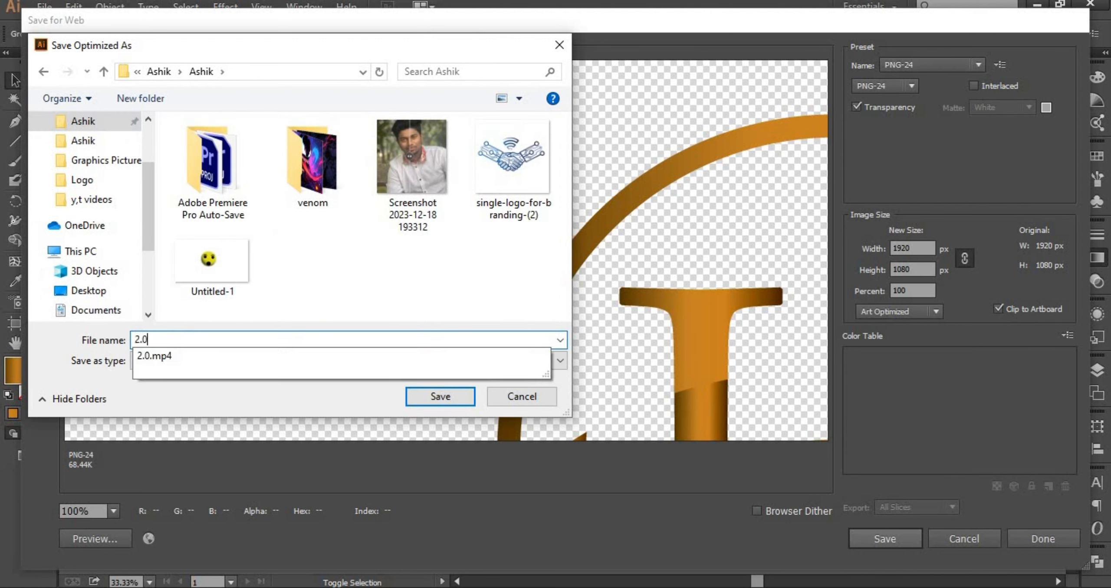
{"action": "left_click", "coordinate": [434, 395]}
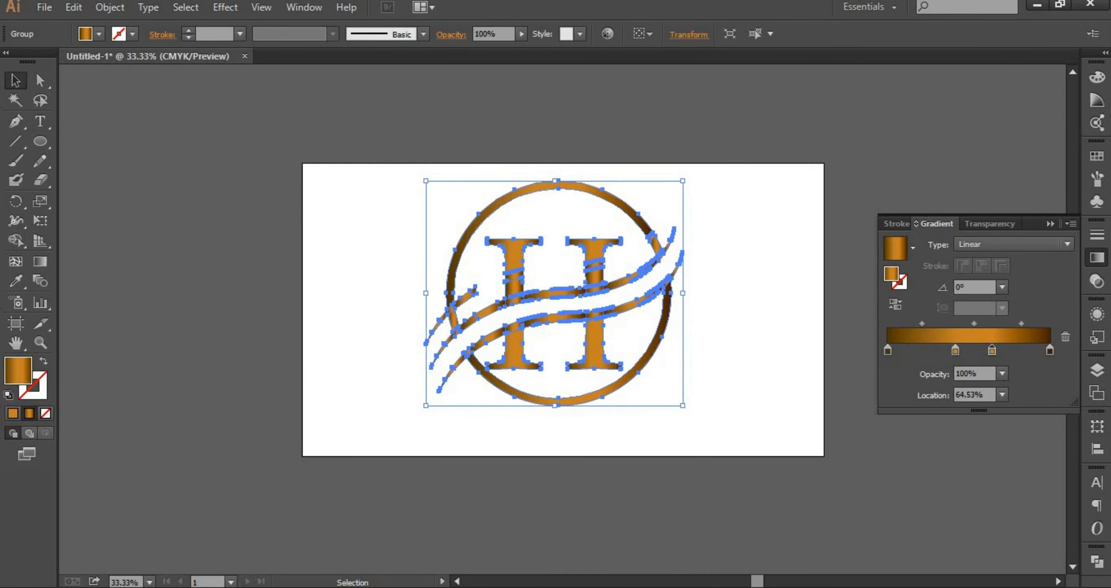
- Switch to Chrome and close both open Photopea tabs, discarding their unsaved work
{"action": "mouse_move", "coordinate": [534, 585]}
{"action": "left_click", "coordinate": [530, 533]}
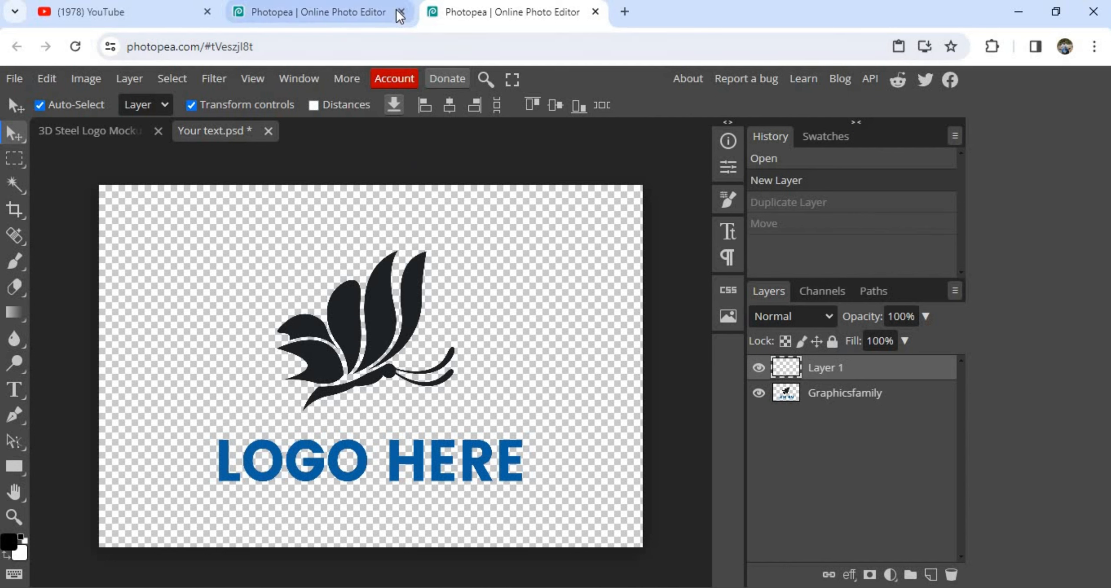
{"action": "left_click", "coordinate": [400, 11]}
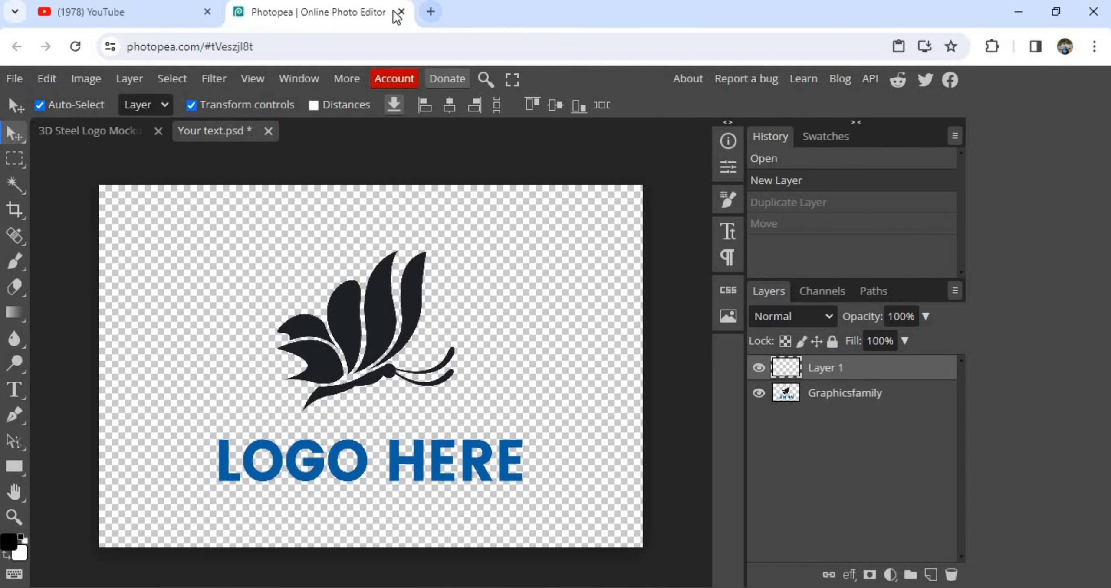
{"action": "left_click", "coordinate": [400, 12]}
{"action": "left_click", "coordinate": [627, 151]}
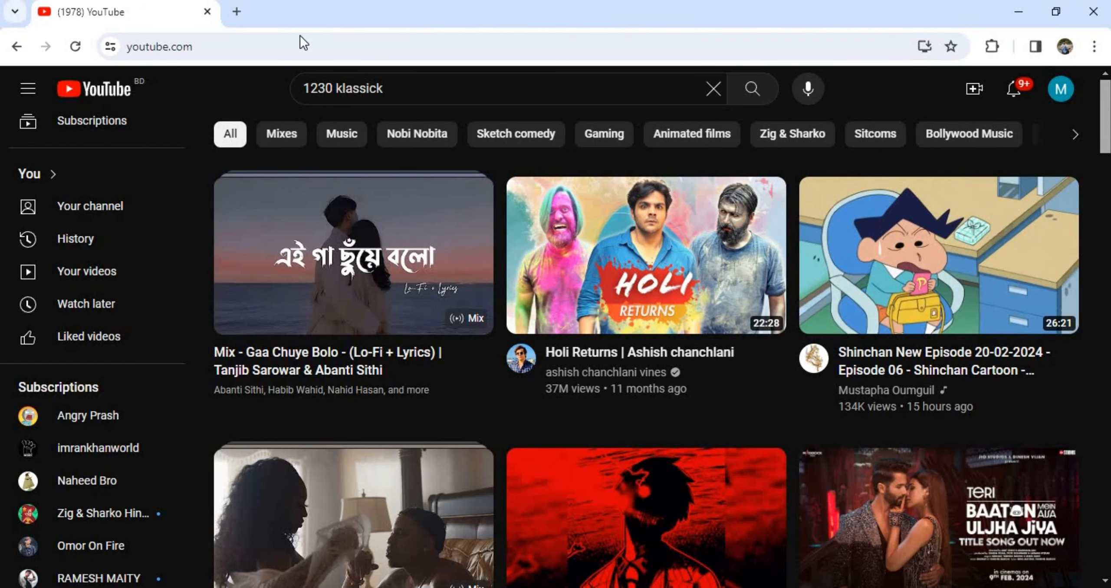
- Search Google for photopea in a new tab and open the Photopea online photo editor
{"action": "left_click", "coordinate": [237, 12]}
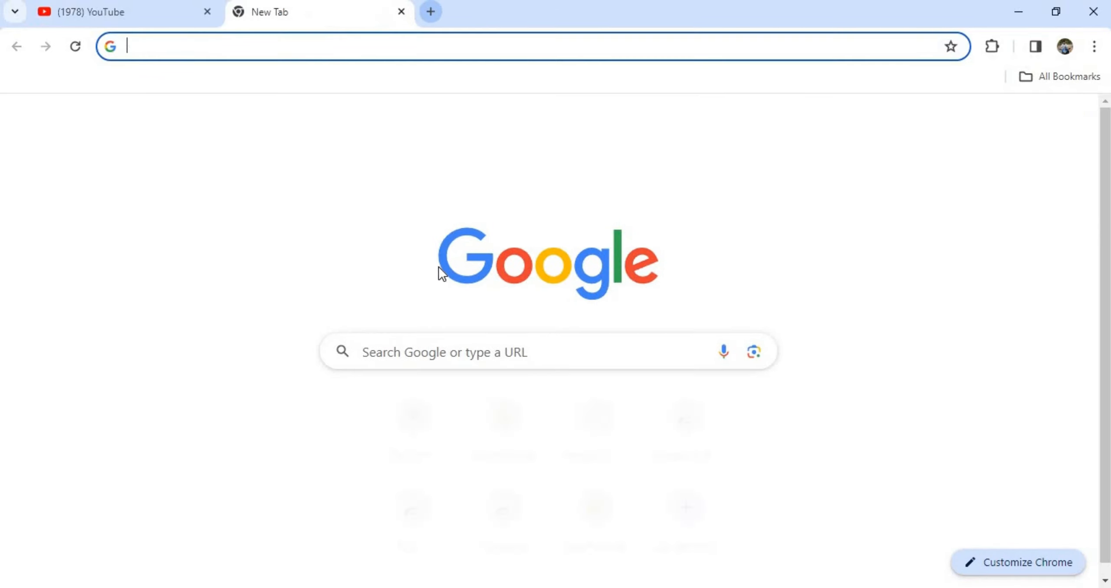
{"action": "left_click", "coordinate": [446, 360]}
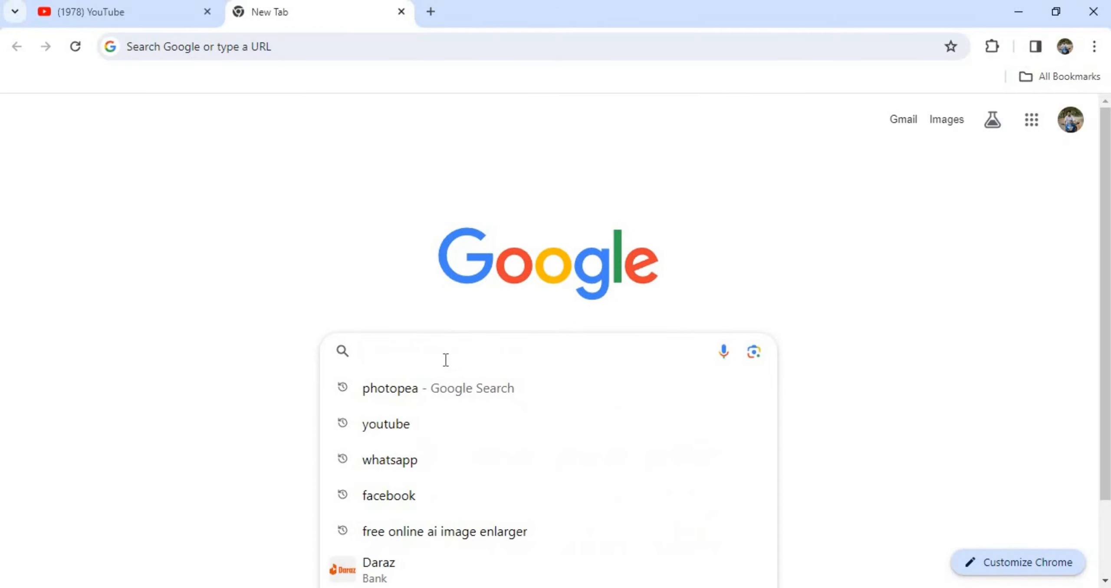
{"action": "left_click", "coordinate": [415, 387]}
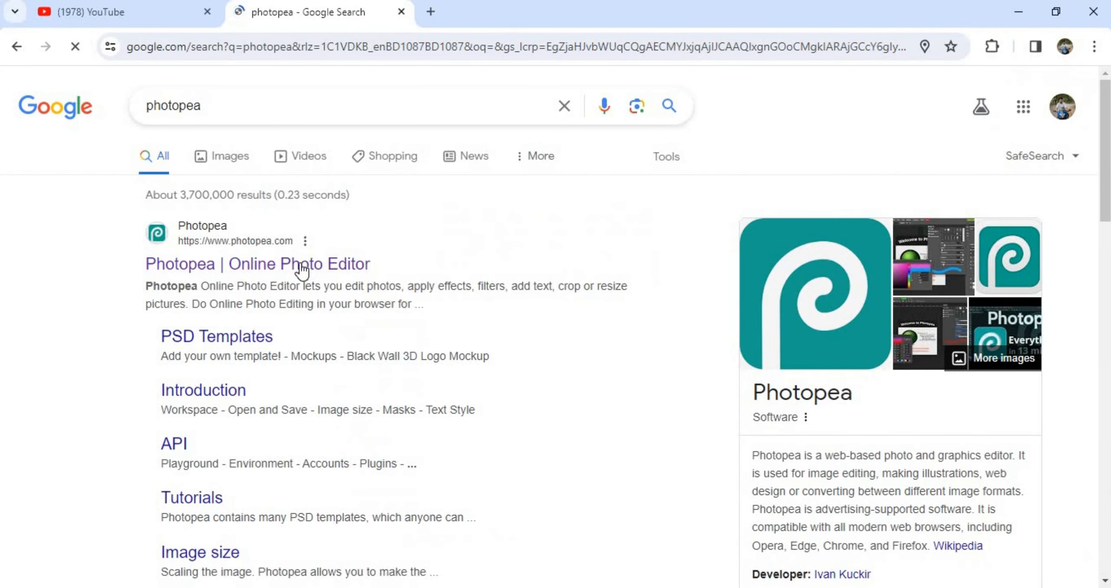
{"action": "left_click", "coordinate": [300, 264]}
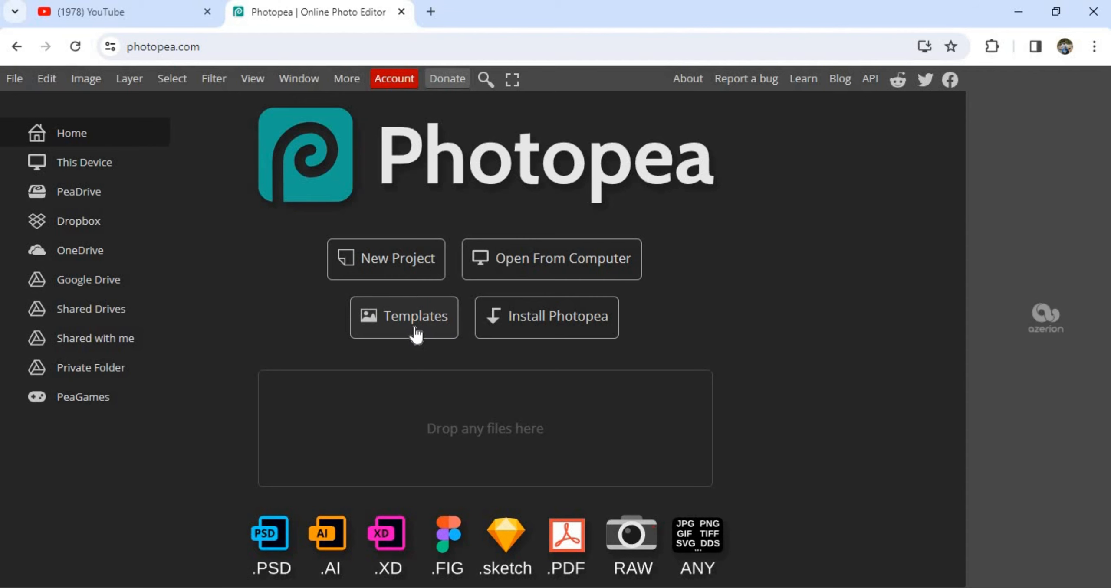
- Browse the Photopea template gallery and search it for 3D
{"action": "left_click", "coordinate": [426, 326]}
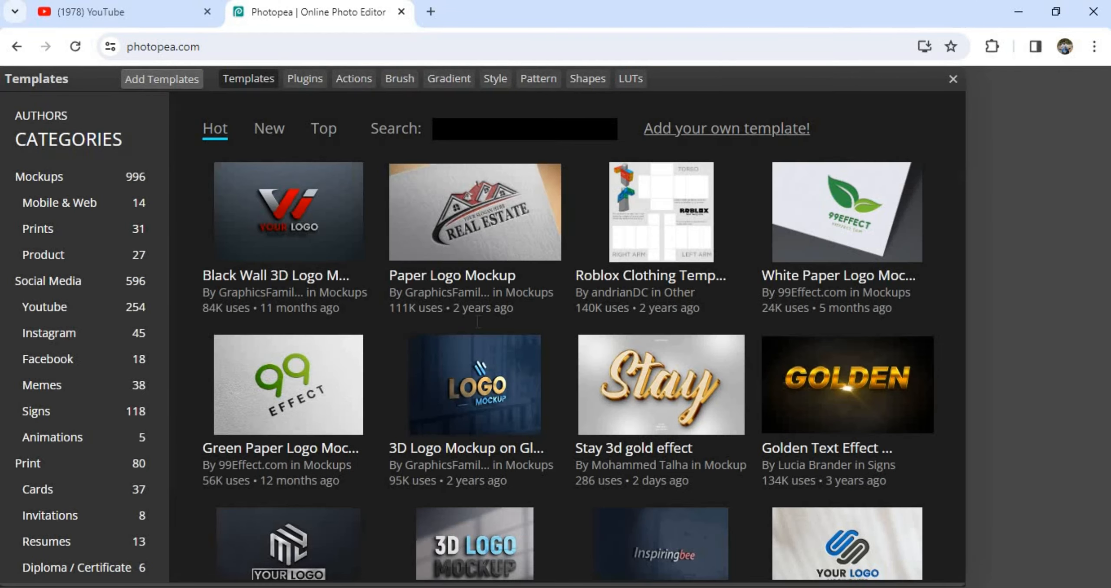
{"action": "scroll", "coordinate": [752, 345], "scroll_direction": "down", "scroll_amount": 12}
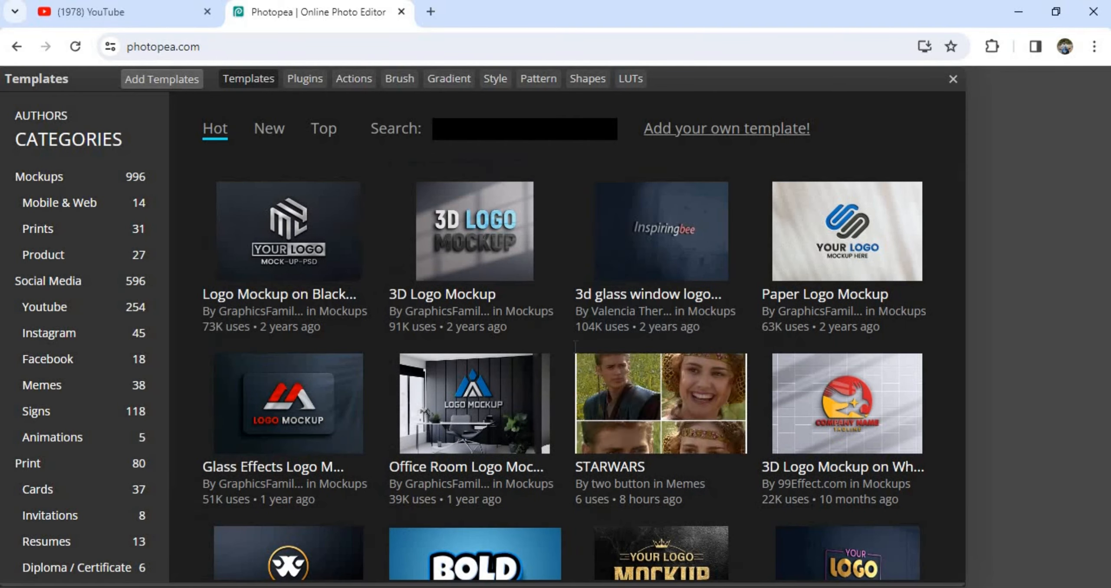
{"action": "scroll", "coordinate": [745, 341], "scroll_direction": "down", "scroll_amount": 5}
{"action": "scroll", "coordinate": [740, 339], "scroll_direction": "up", "scroll_amount": 9}
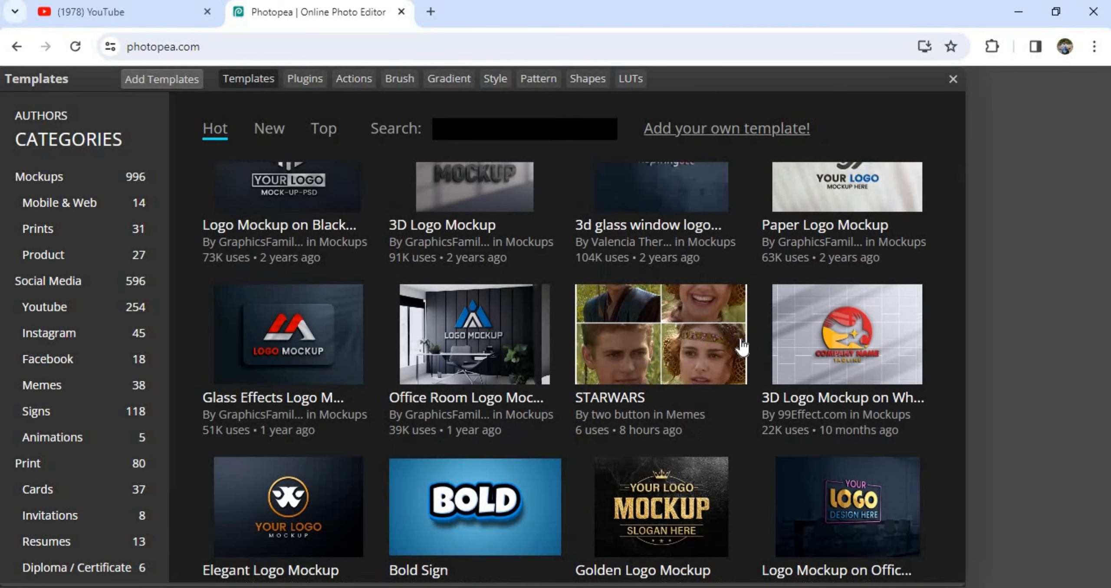
{"action": "scroll", "coordinate": [746, 345], "scroll_direction": "up", "scroll_amount": 8}
{"action": "scroll", "coordinate": [757, 330], "scroll_direction": "up", "scroll_amount": 4}
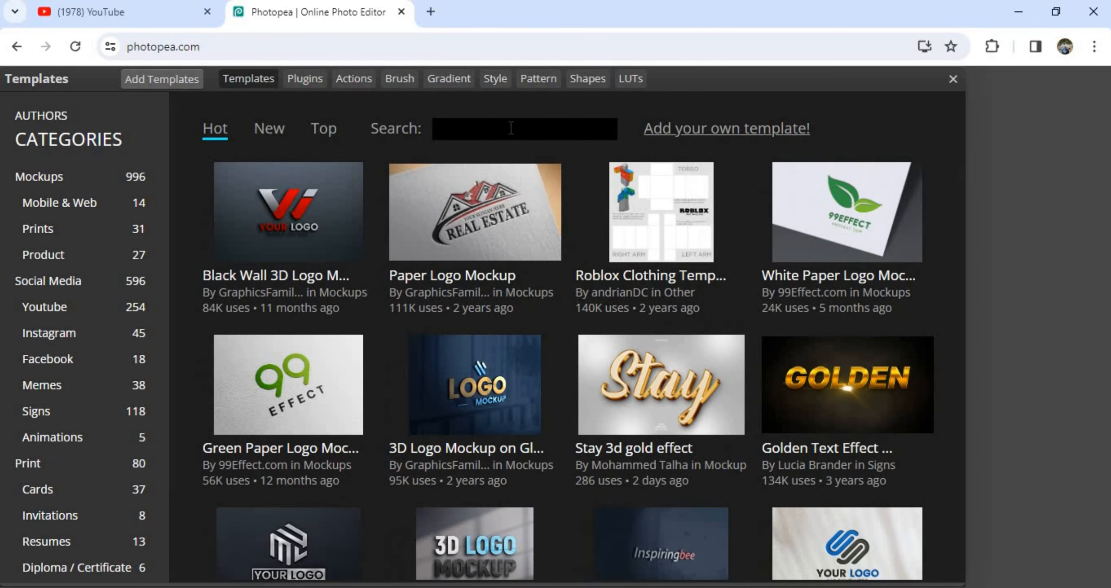
{"action": "left_click", "coordinate": [482, 125]}
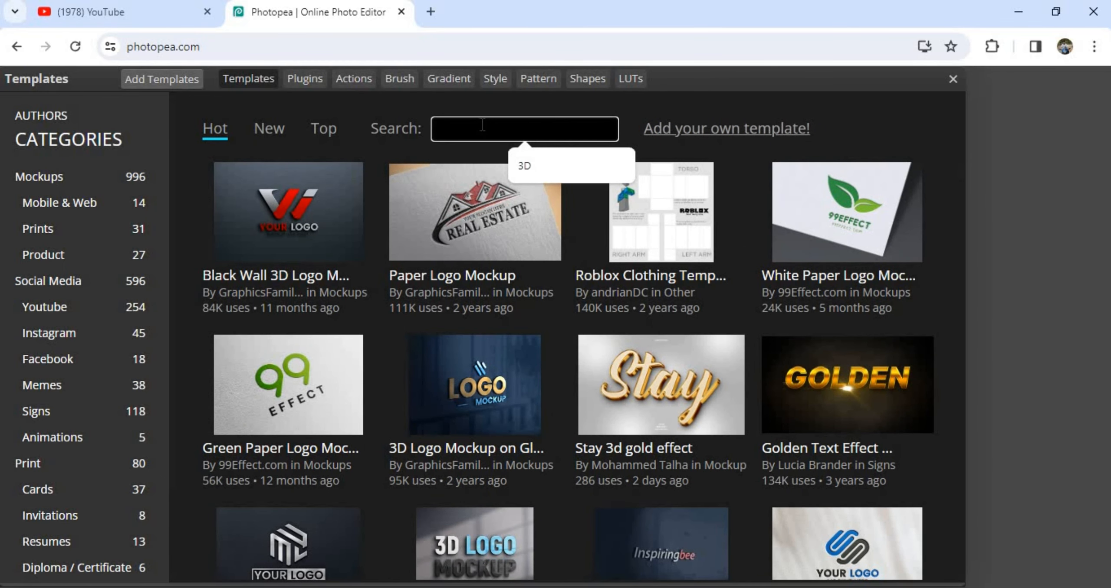
{"action": "type", "text": "3"}
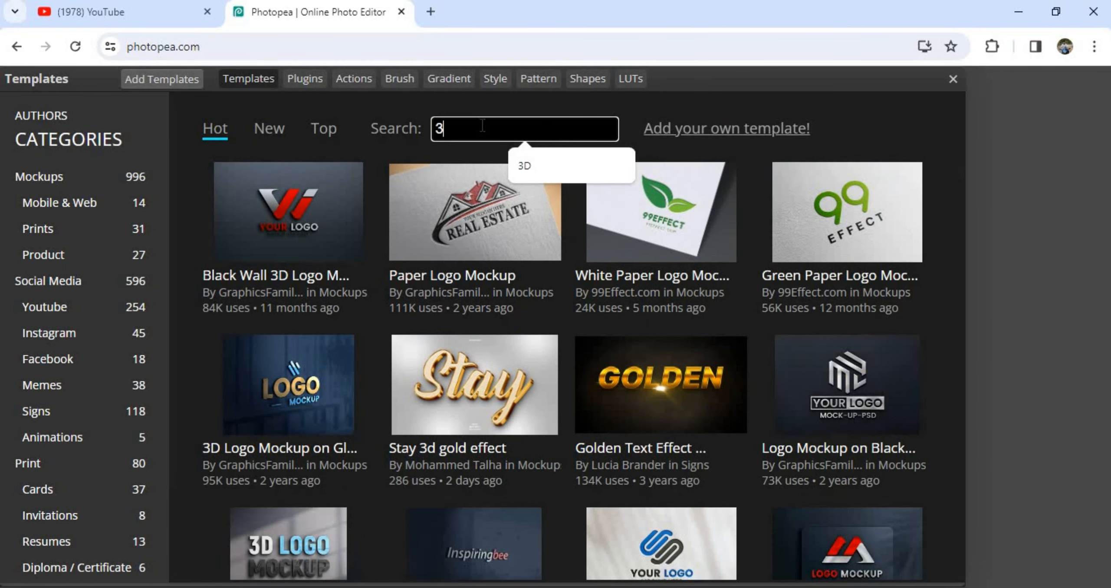
{"action": "left_click", "coordinate": [525, 169]}
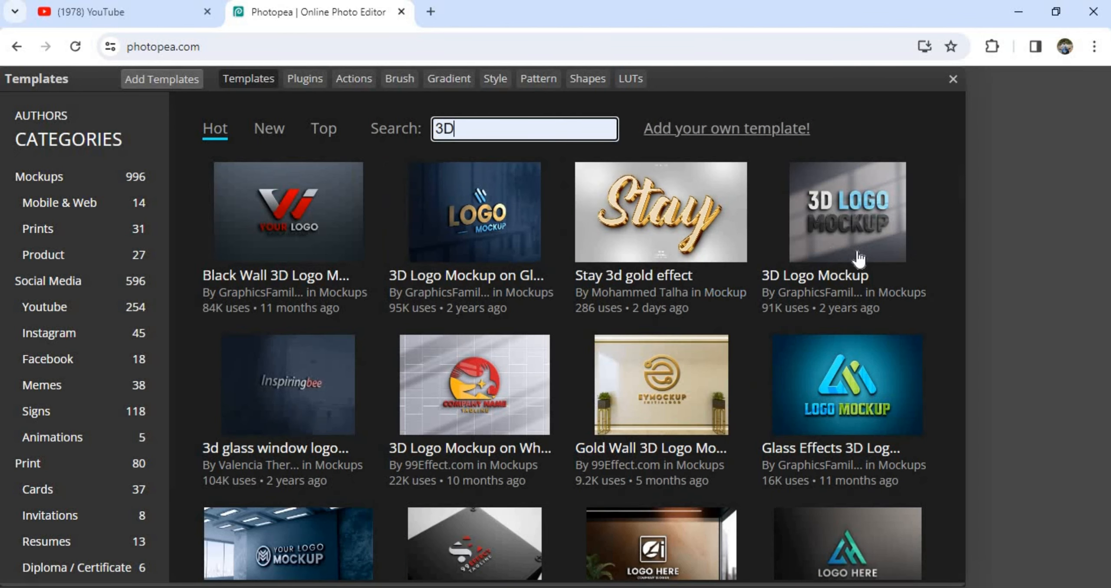
- Find the 3D Steel Logo Mockup template and open it in the editor through its template link
{"action": "scroll", "coordinate": [858, 256], "scroll_direction": "down", "scroll_amount": 5}
{"action": "scroll", "coordinate": [834, 437], "scroll_direction": "down", "scroll_amount": 1}
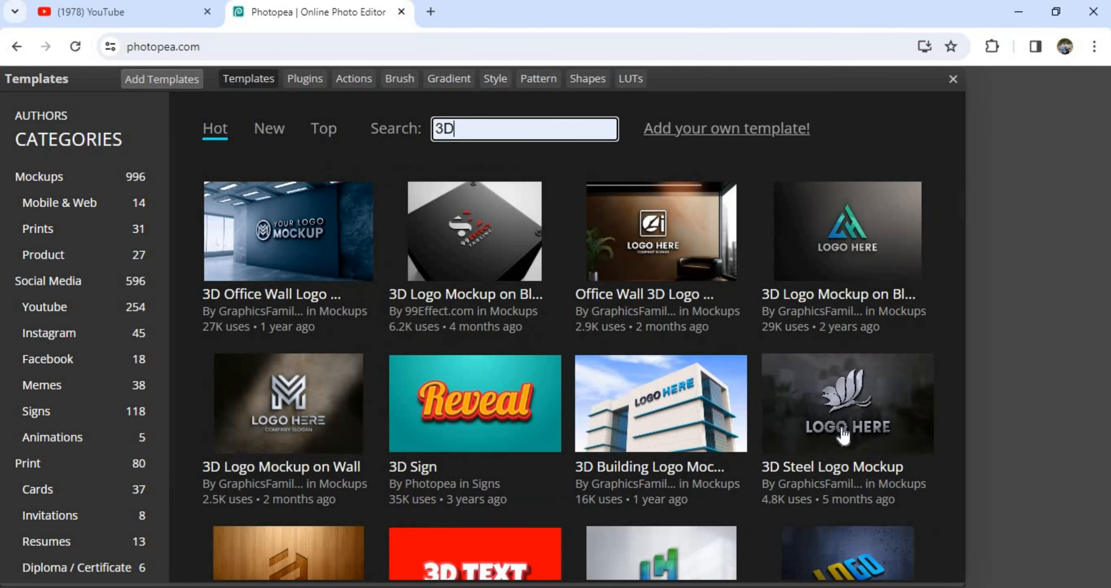
{"action": "left_click", "coordinate": [840, 412]}
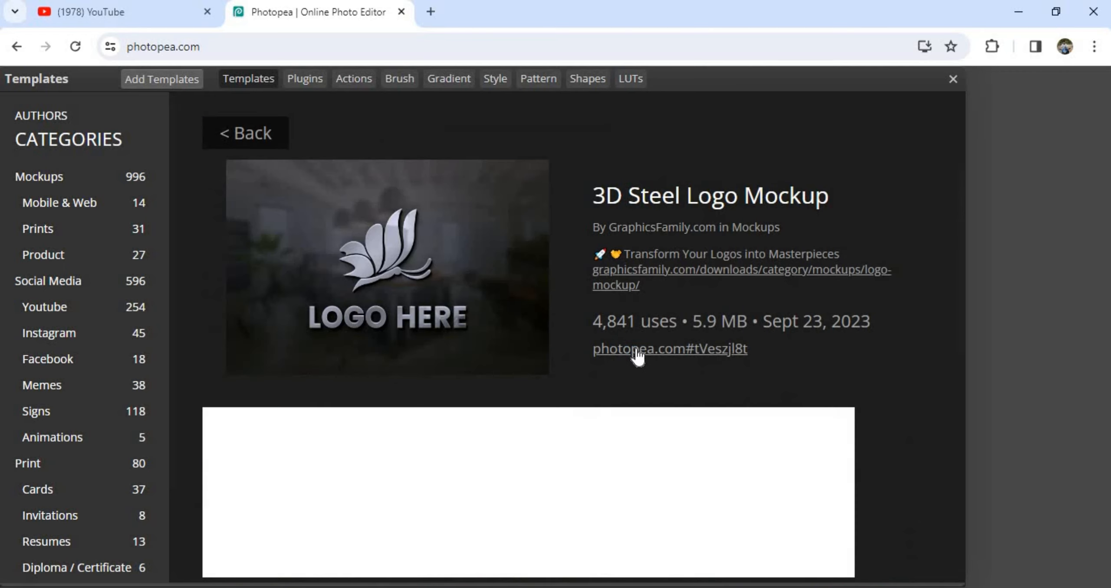
{"action": "left_click", "coordinate": [641, 350]}
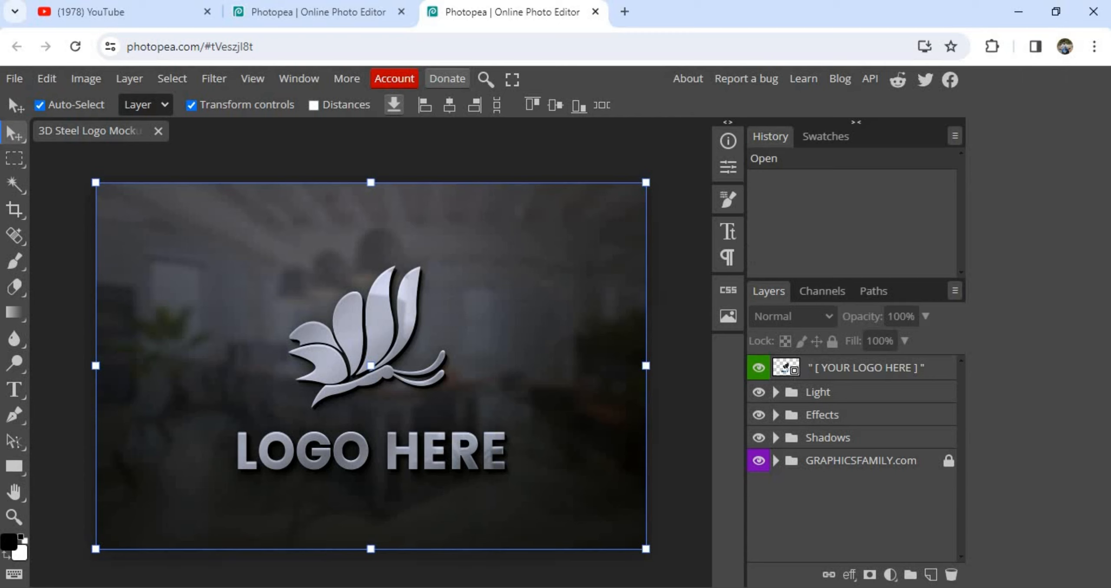
- Open the contents of the YOUR LOGO HERE smart object and add an empty layer above the placeholder logo
{"action": "double_click", "coordinate": [796, 373]}
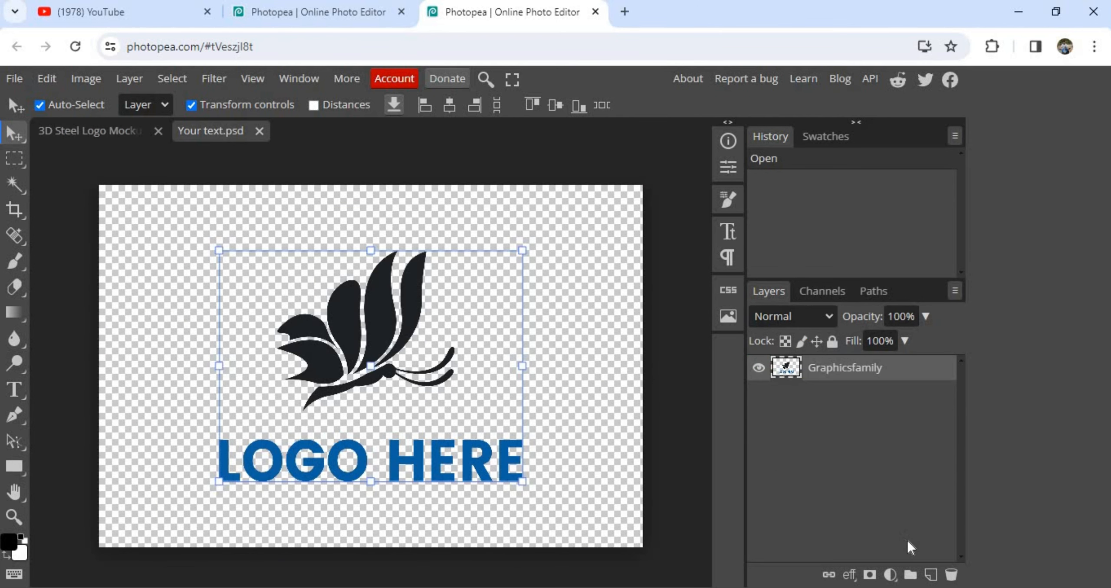
{"action": "left_click", "coordinate": [931, 576]}
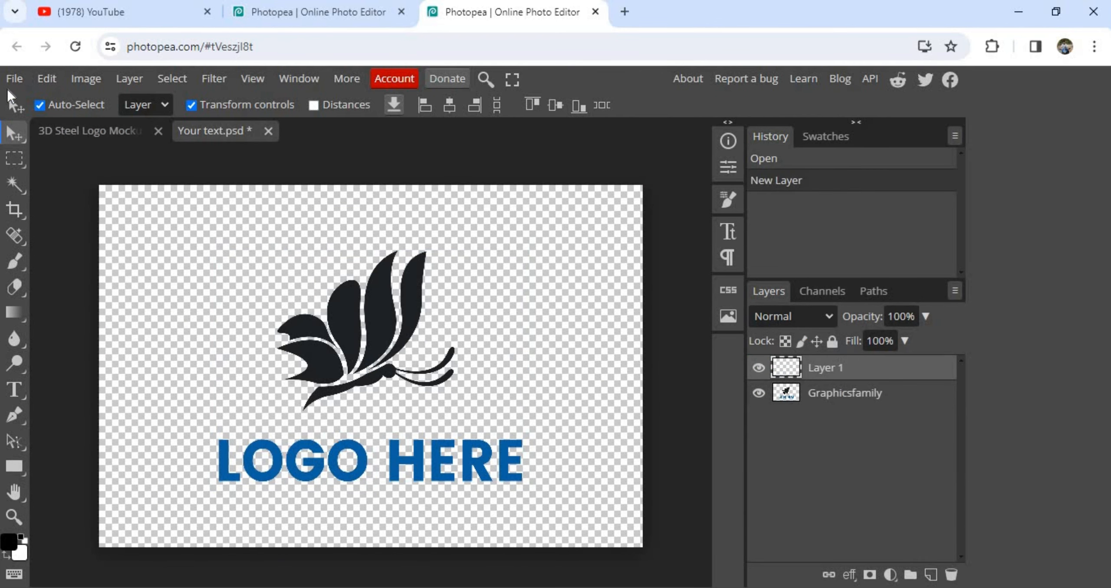
- Place the logo image 2.0 into the smart object document and hide the Graphicsfamily placeholder layer
{"action": "left_click", "coordinate": [13, 83]}
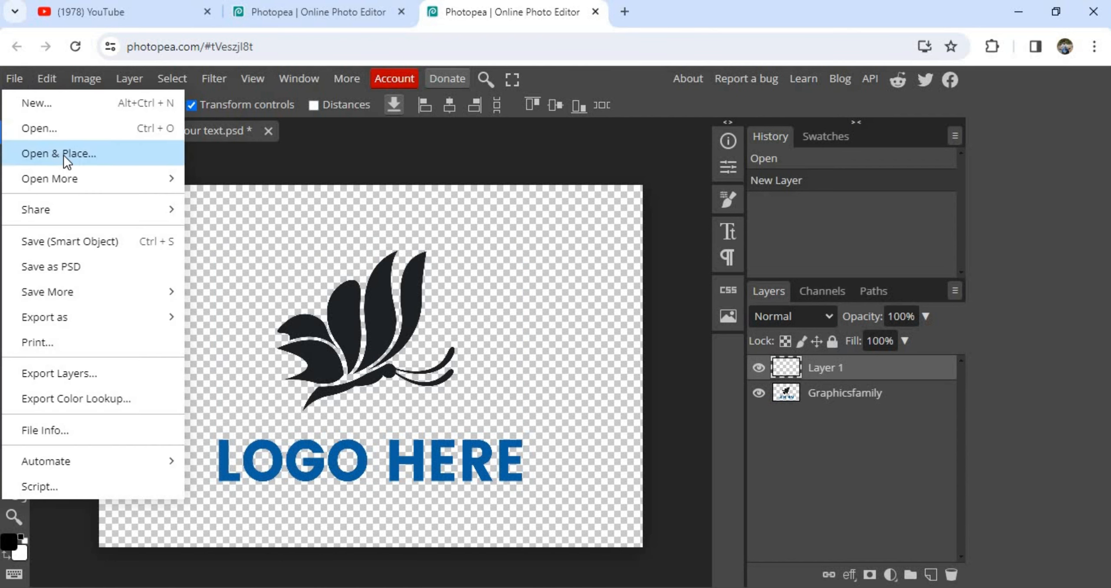
{"action": "left_click", "coordinate": [73, 162]}
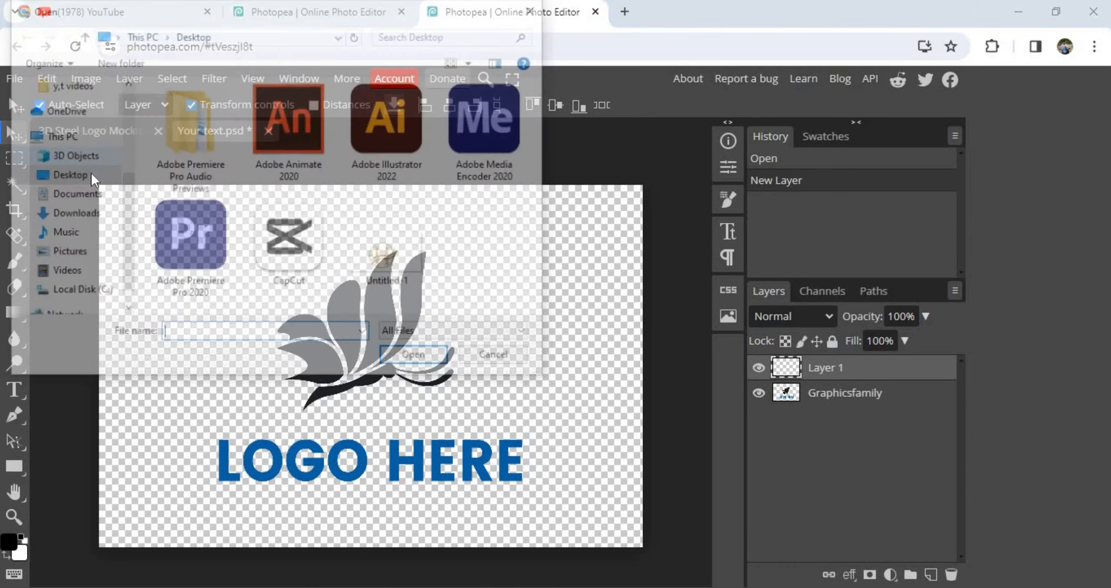
{"action": "scroll", "coordinate": [77, 178], "scroll_direction": "up", "scroll_amount": 2}
{"action": "scroll", "coordinate": [74, 171], "scroll_direction": "up", "scroll_amount": 1}
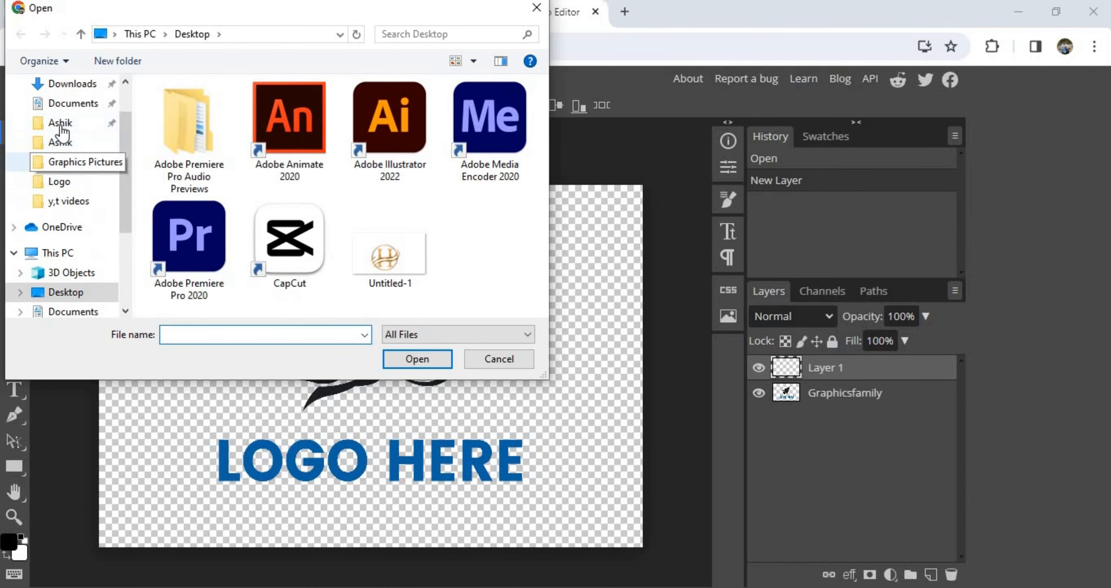
{"action": "left_click", "coordinate": [63, 124]}
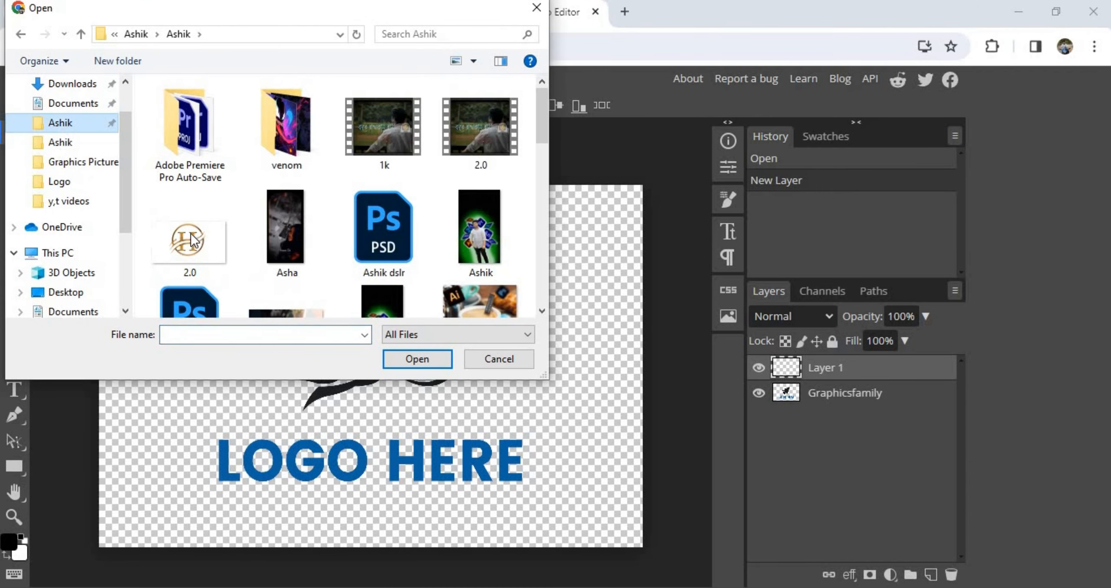
{"action": "left_click", "coordinate": [192, 235]}
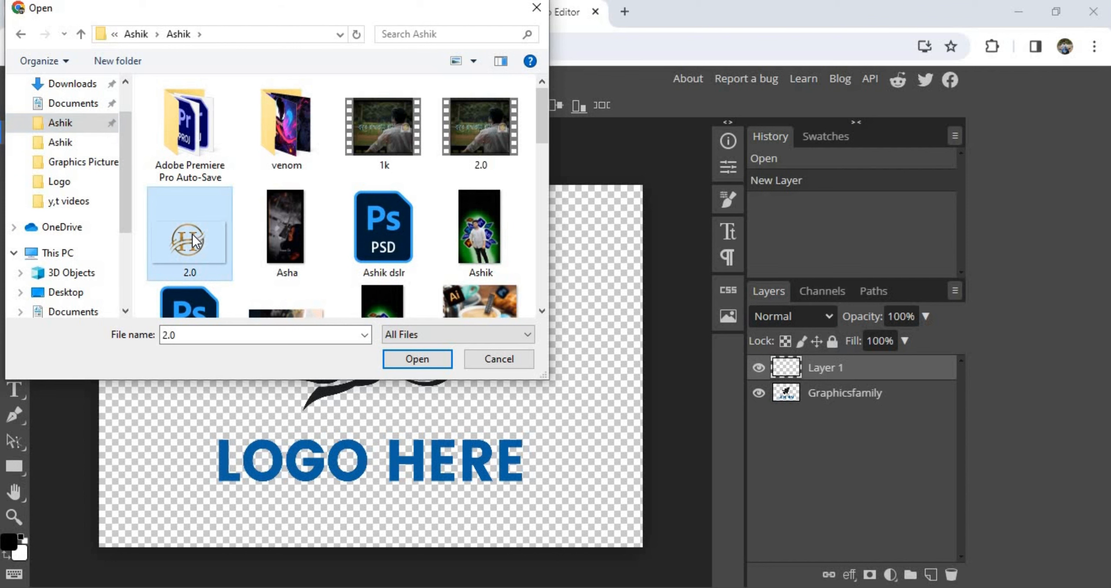
{"action": "left_click", "coordinate": [392, 361]}
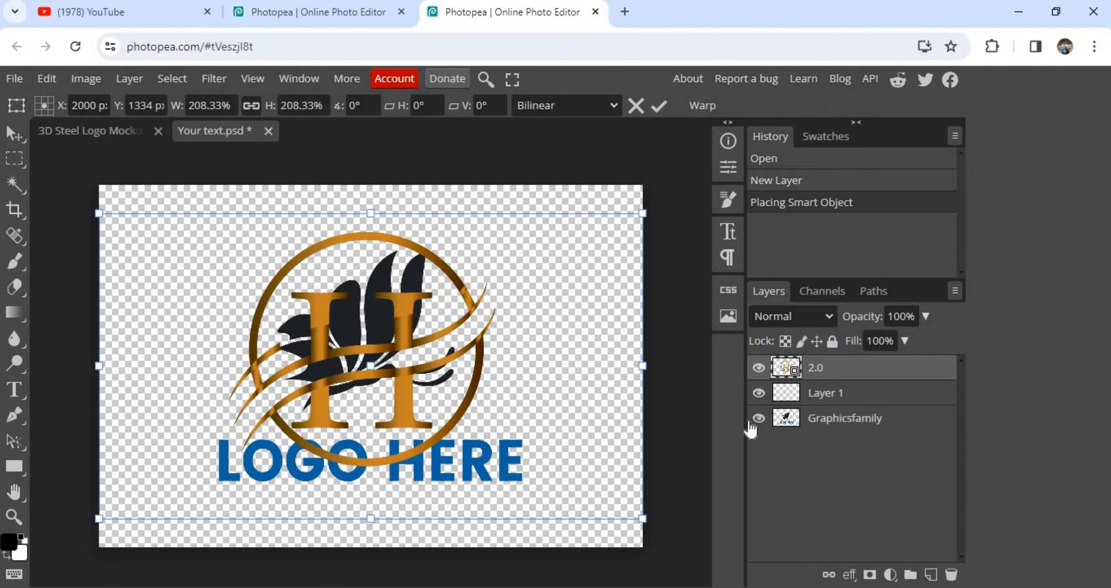
{"action": "left_click", "coordinate": [758, 419]}
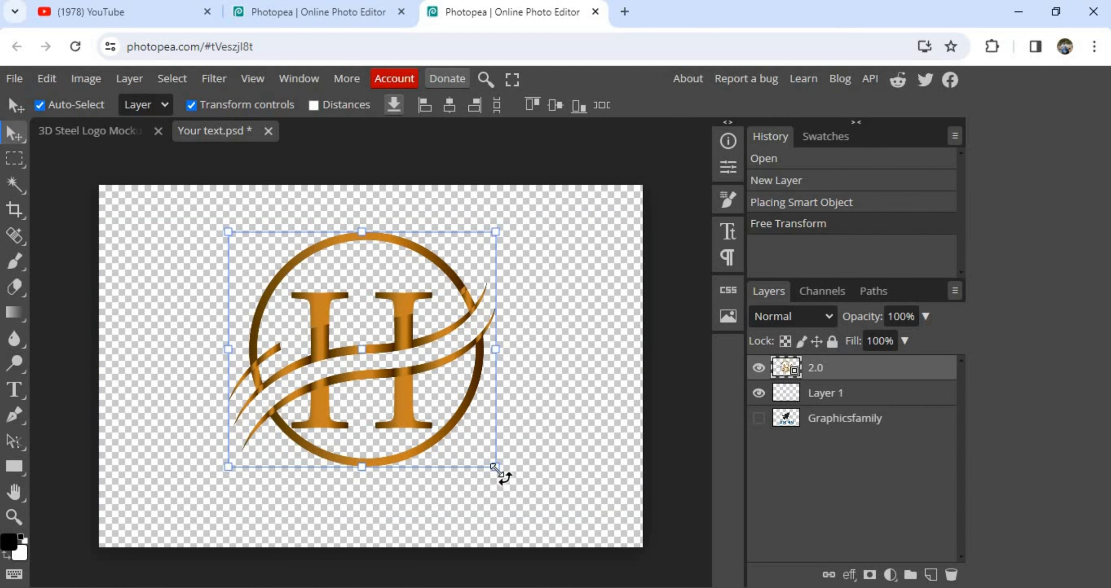
- Scale the placed H logo proportionally to about 238% and position it around the middle of the canvas
{"action": "left_click_drag", "start_coordinate": [535, 508], "coordinate": [538, 467]}
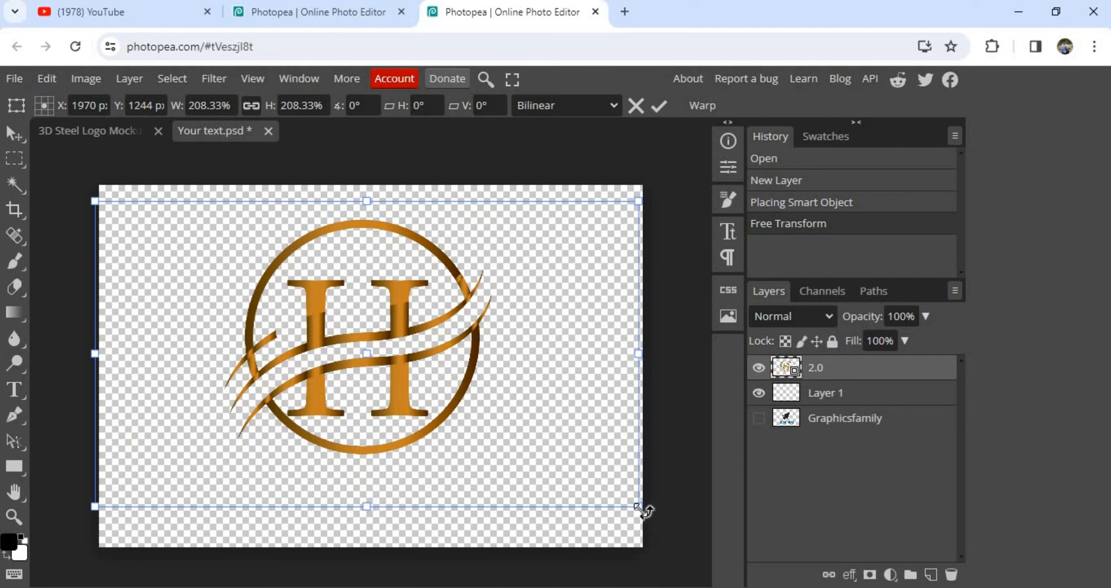
{"action": "left_click_drag", "start_coordinate": [647, 509], "coordinate": [712, 559]}
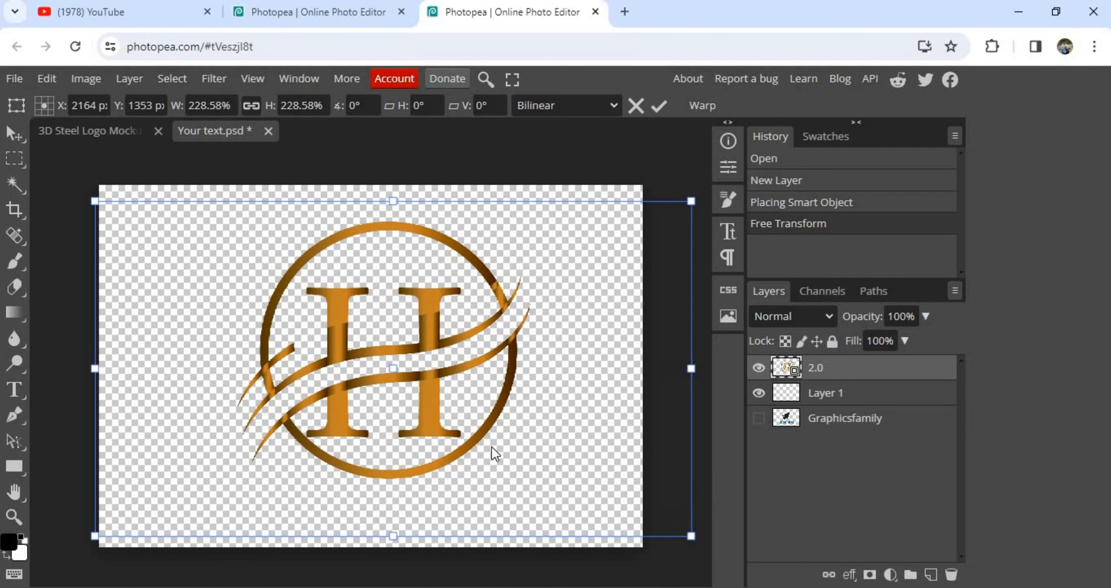
{"action": "left_click_drag", "start_coordinate": [461, 432], "coordinate": [452, 434]}
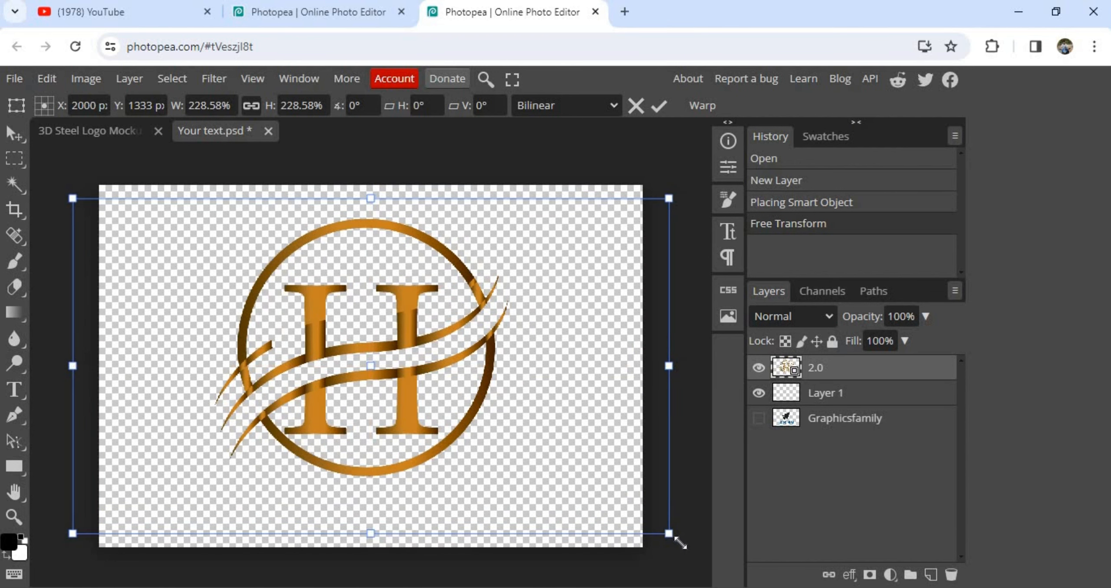
{"action": "left_click_drag", "start_coordinate": [669, 534], "coordinate": [693, 547]}
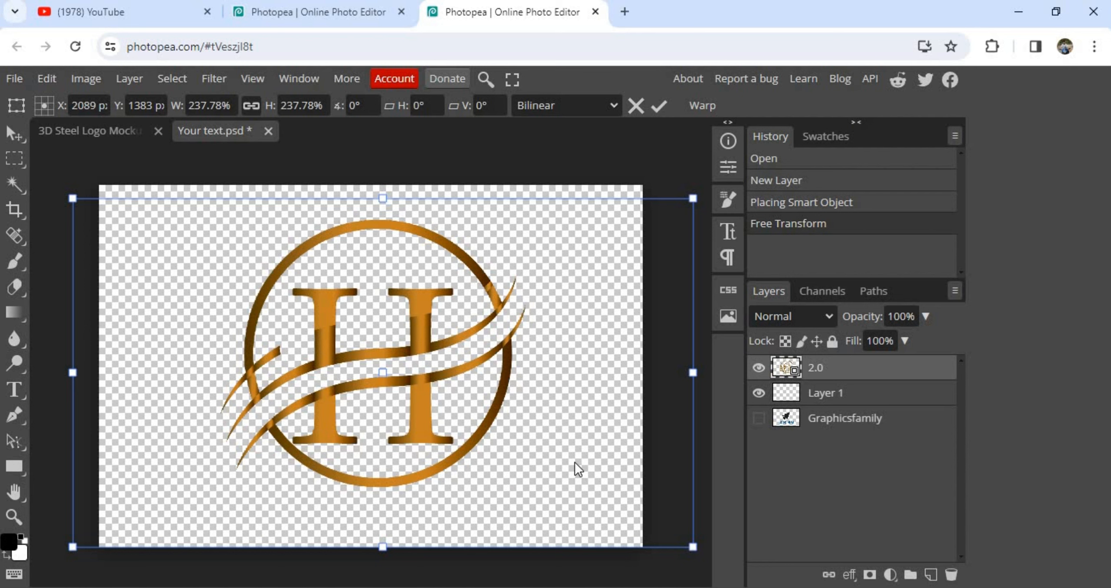
- Save the smart object with the resized logo and return to the 3D Steel Logo Mockup document
{"action": "key", "text": "ctrl+s"}
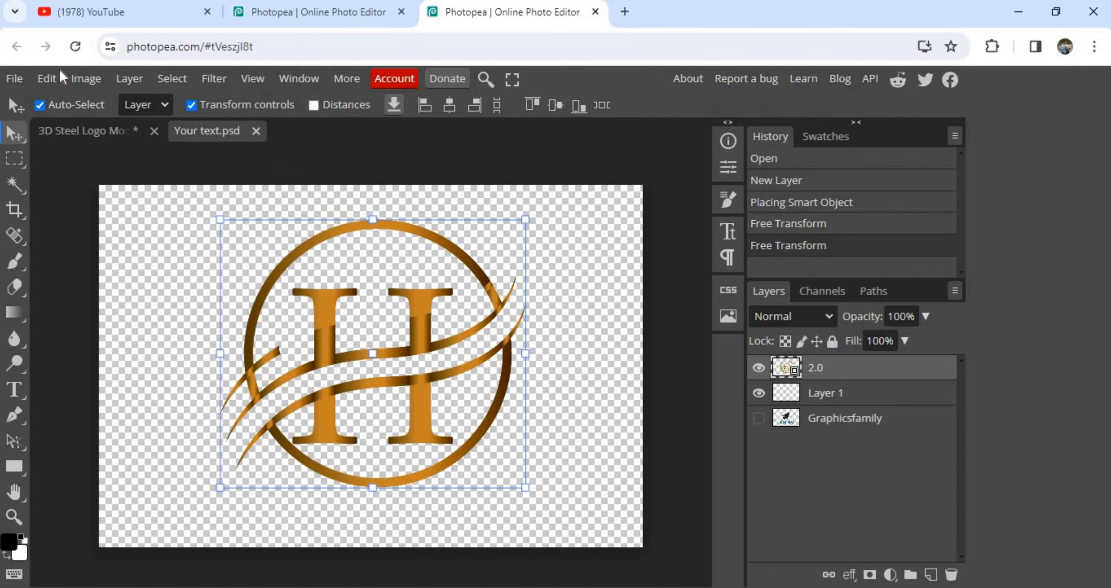
{"action": "left_click", "coordinate": [72, 132]}
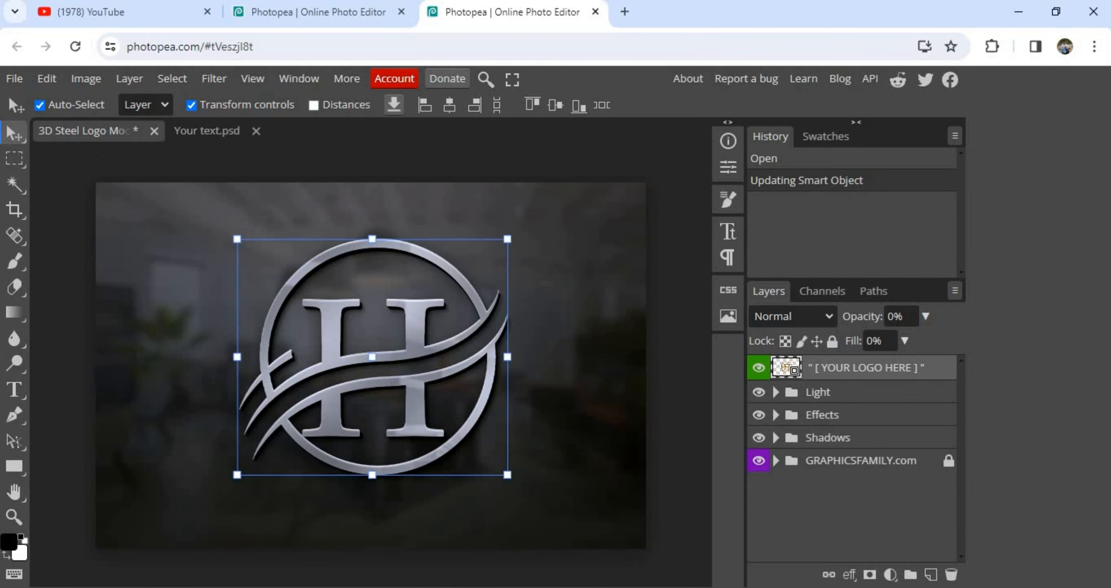
{"action": "left_click", "coordinate": [555, 323]}
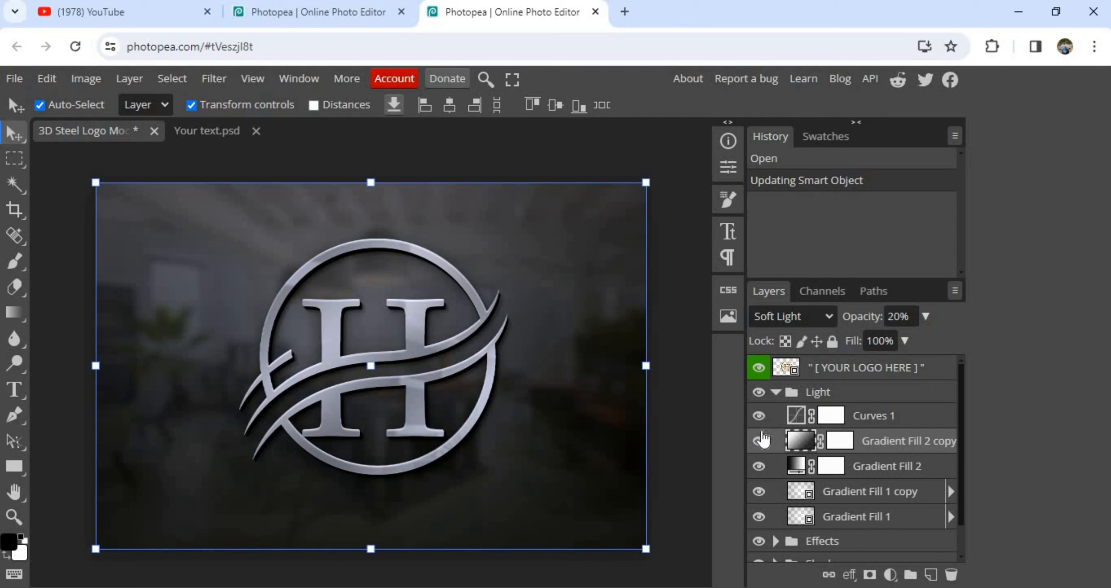
{"action": "scroll", "coordinate": [759, 478], "scroll_direction": "down", "scroll_amount": 1}
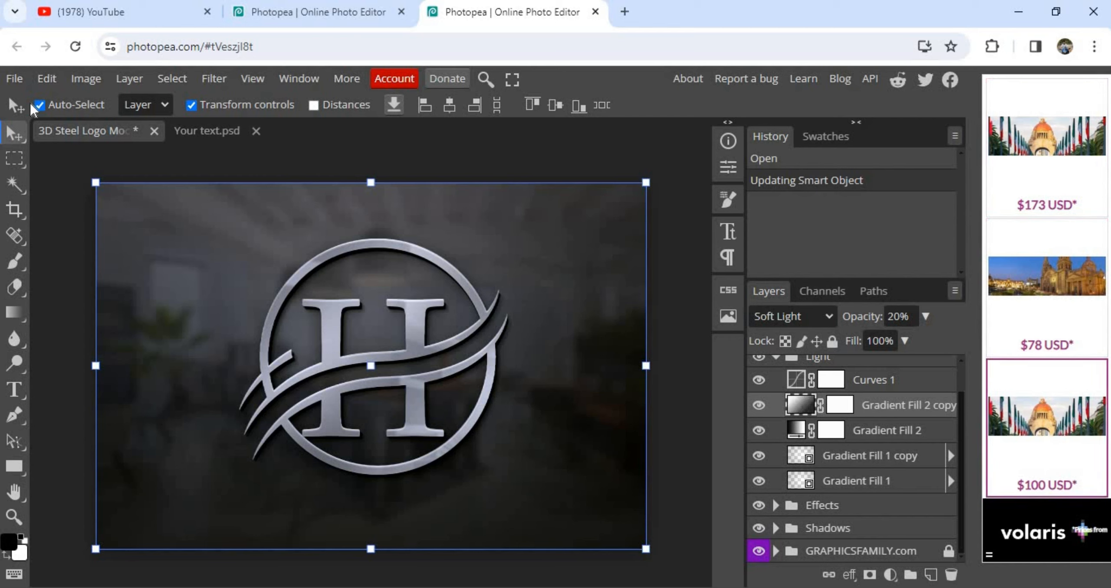
- Export the finished mockup as a JPG at 1350 × 900 px with 100% quality
{"action": "left_click", "coordinate": [16, 79]}
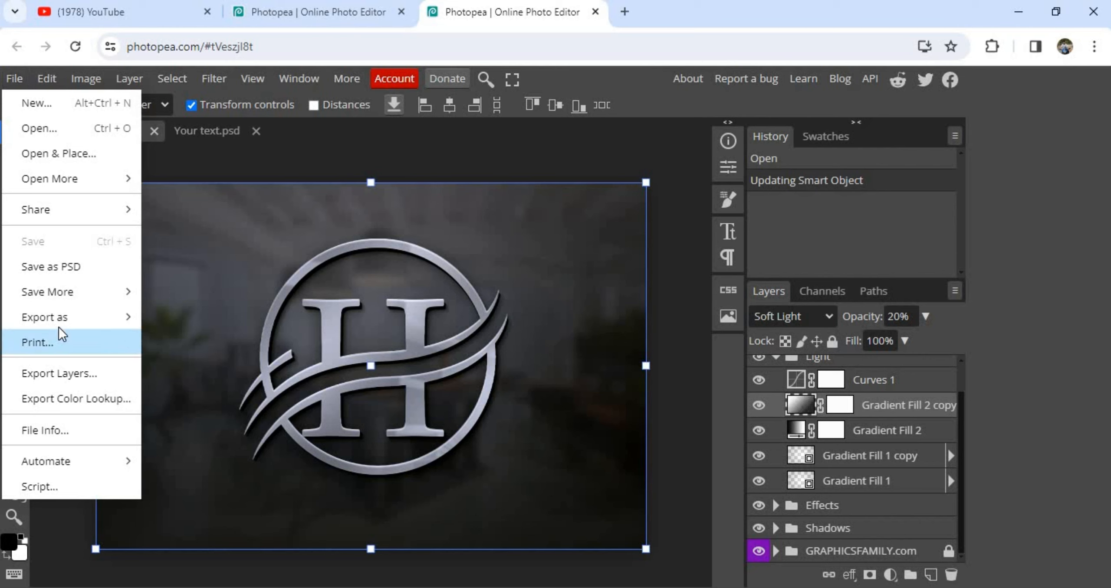
{"action": "mouse_move", "coordinate": [59, 328]}
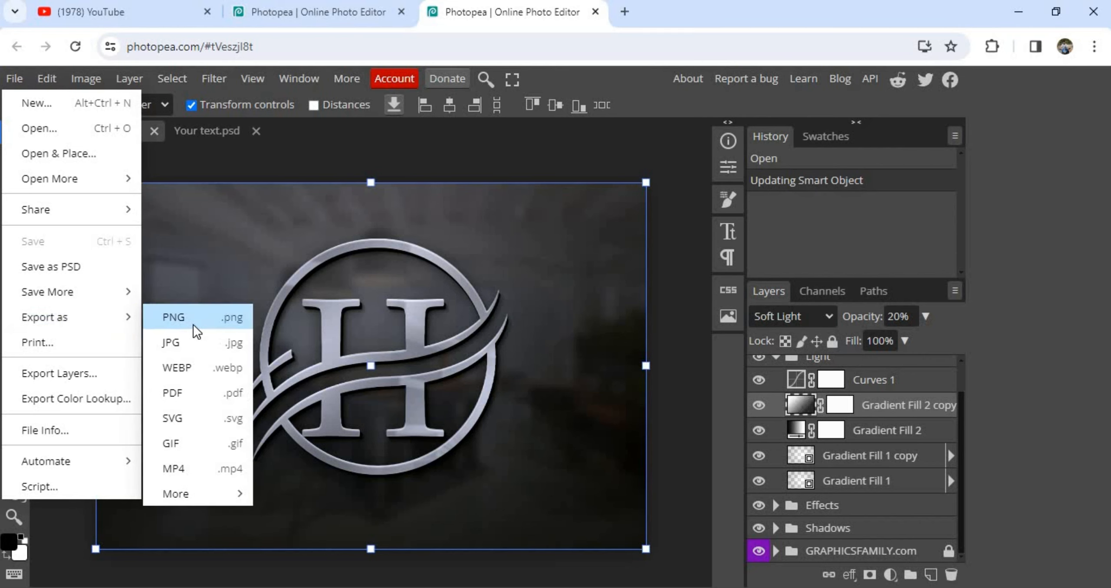
{"action": "left_click", "coordinate": [178, 342]}
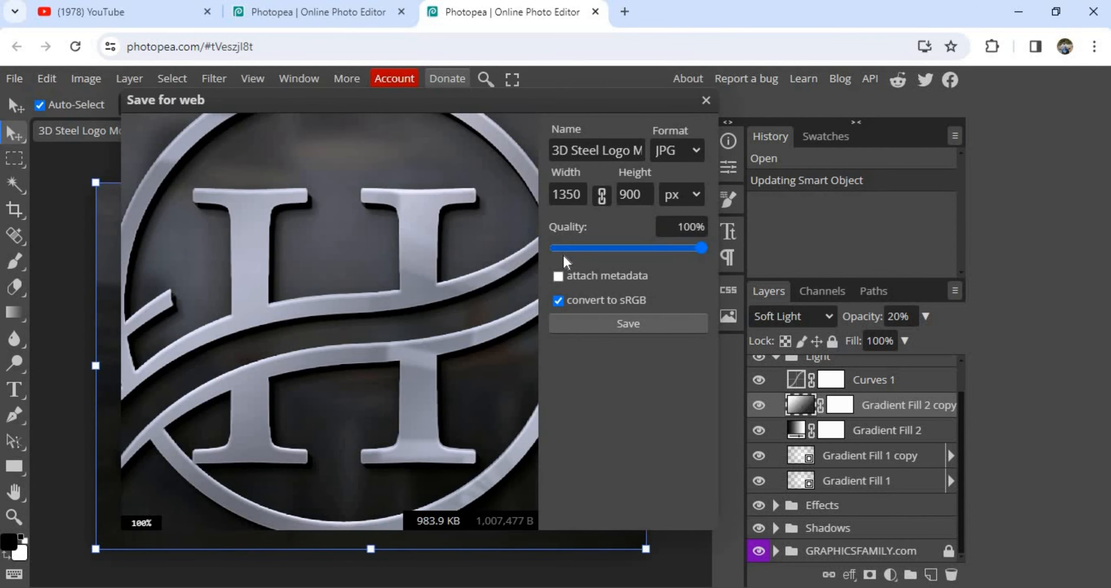
{"action": "left_click", "coordinate": [651, 328]}
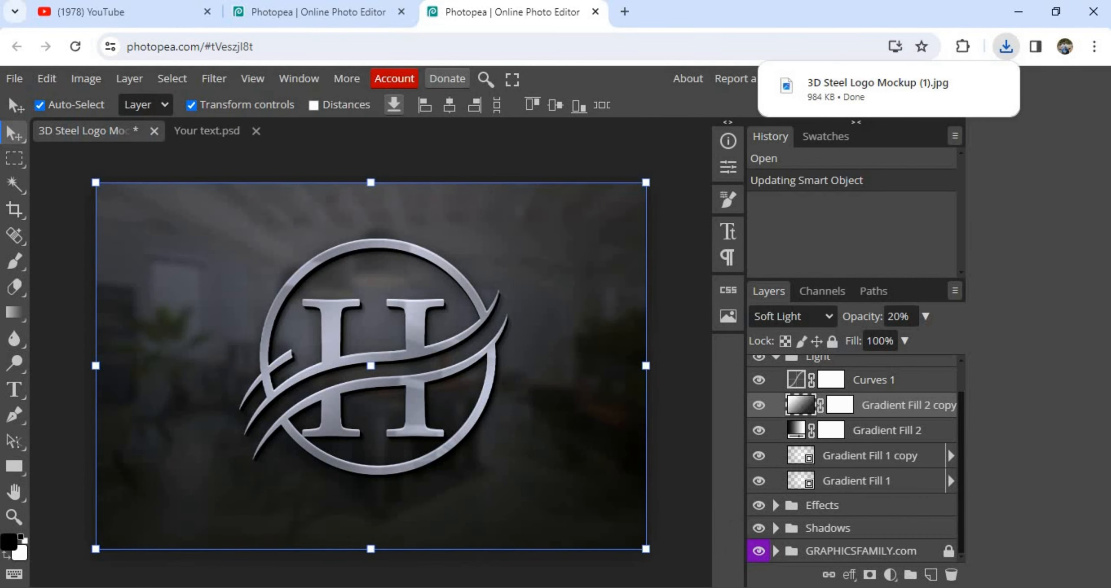
- Switch to File Explorer, view the exported 3D Steel Logo Mockup (1) image from the Downloads folder, and dismiss the viewer
{"action": "key", "text": "alt+Tab"}
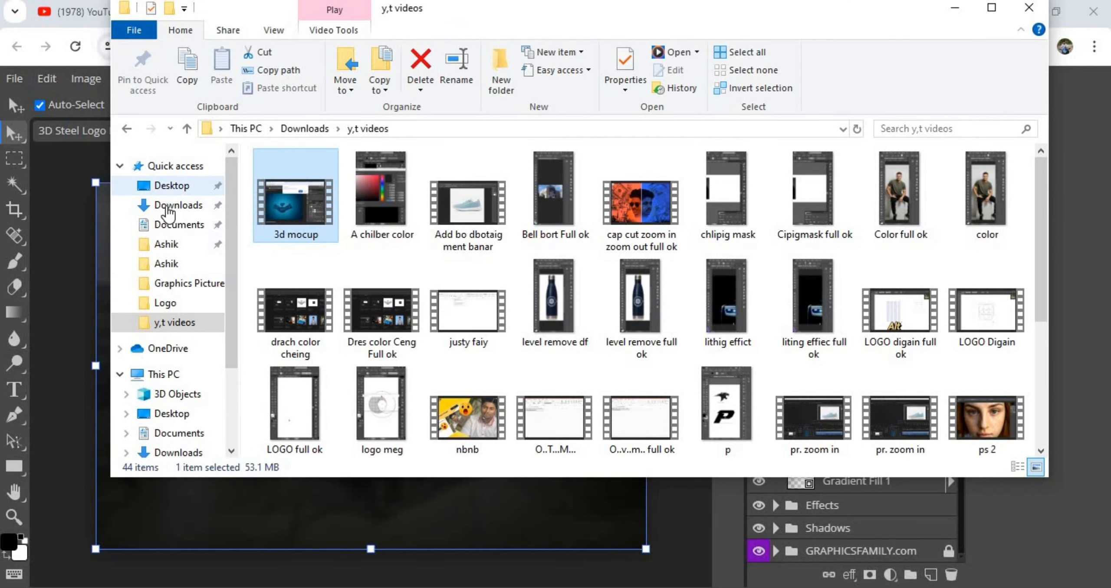
{"action": "left_click", "coordinate": [284, 182]}
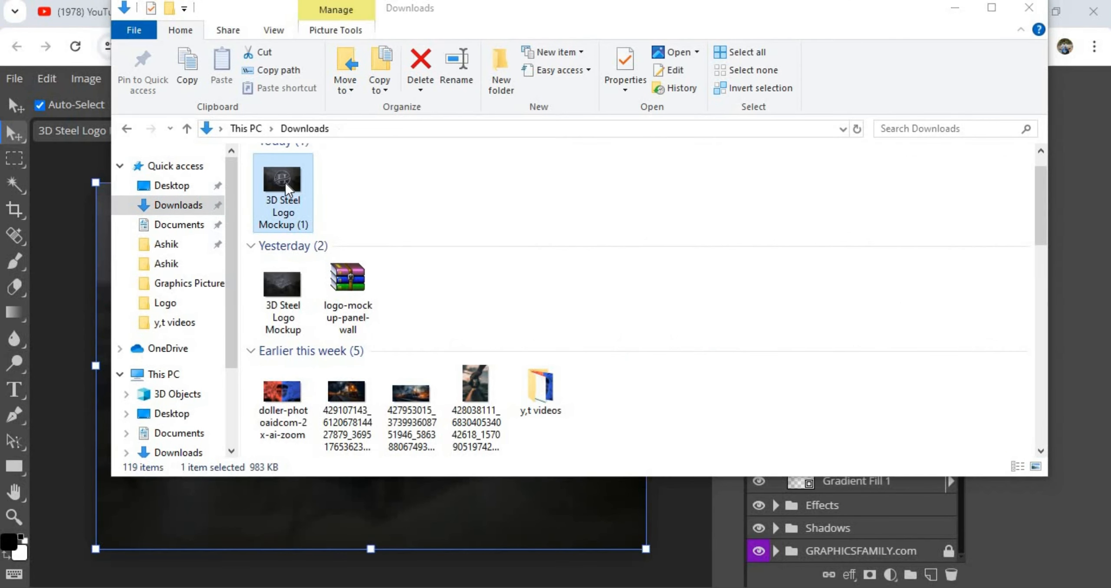
{"action": "double_click", "coordinate": [285, 182]}
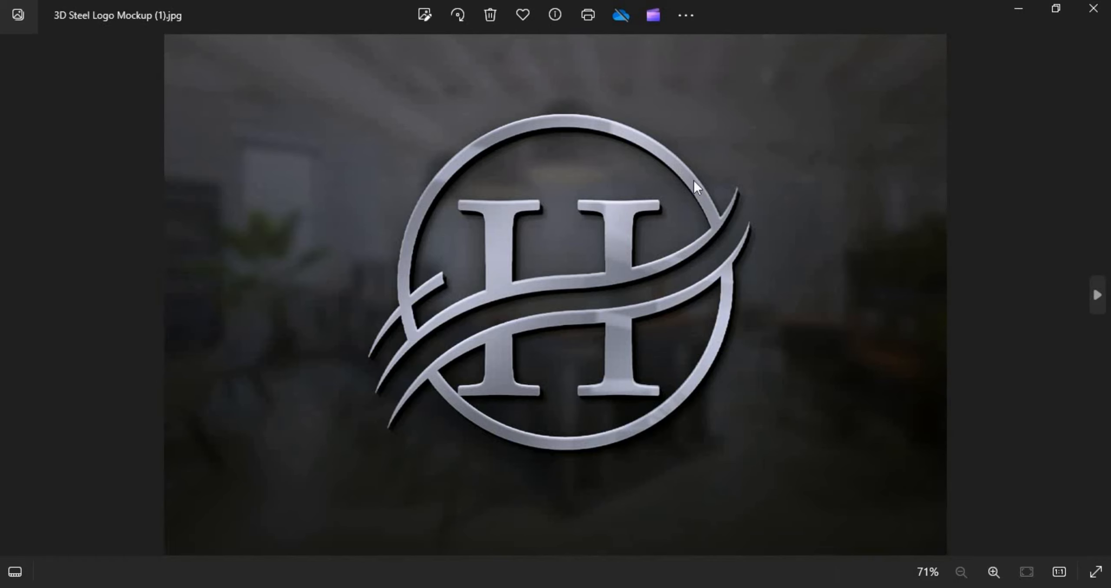
{"action": "left_click", "coordinate": [1011, 8]}
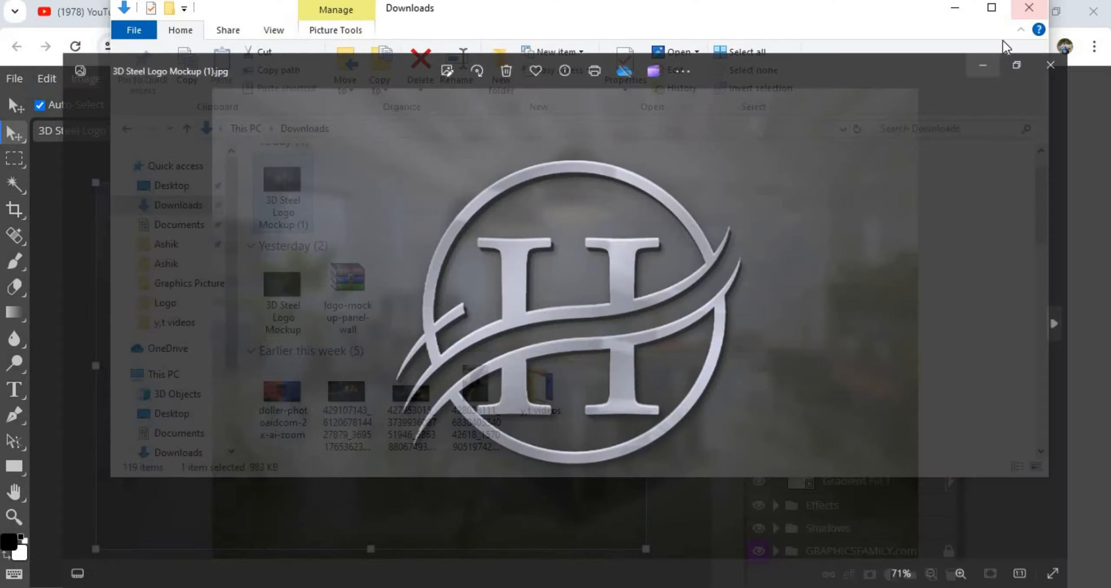